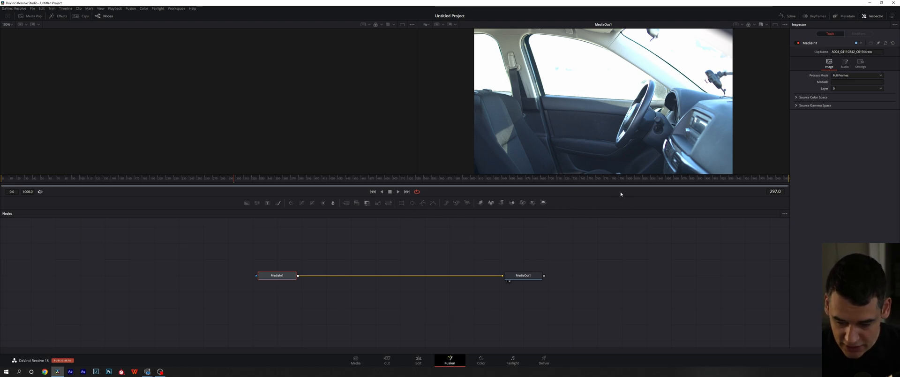
Enlarge the node editor's height and move the MediaIn1 and MediaOut1 nodes together slightly downward.
left_click_drag(622, 196, 622, 175)
left_click(566, 272)
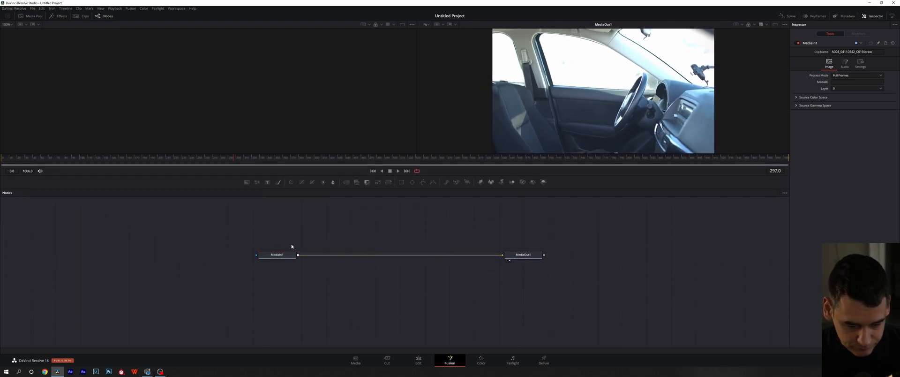
left_click_drag(352, 271, 618, 271)
left_click_drag(521, 256, 527, 265)
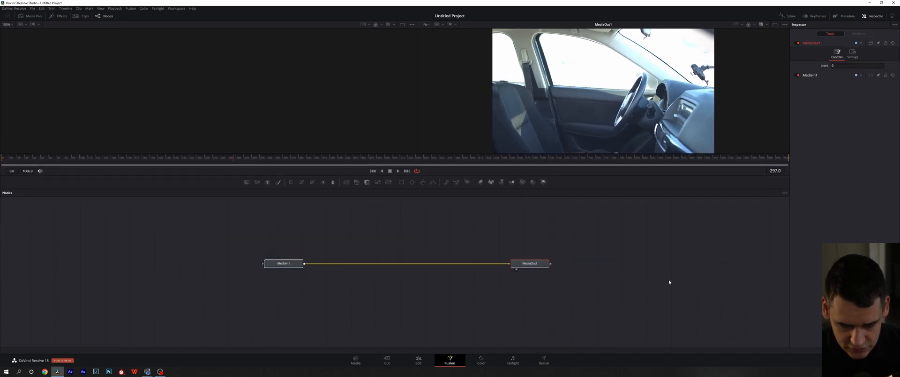
left_click(675, 282)
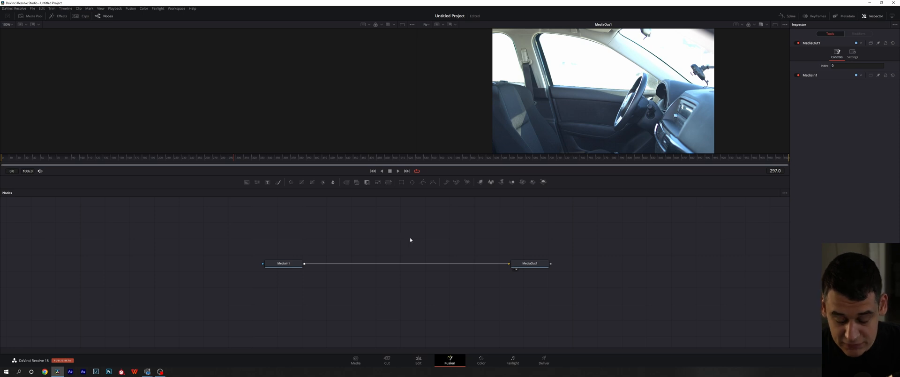
Look over the node graph around MediaIn1 and MediaOut1 by panning, scrolling and zooming in different directions.
left_click_drag(408, 239, 437, 236)
scroll(444, 232, "down", 4)
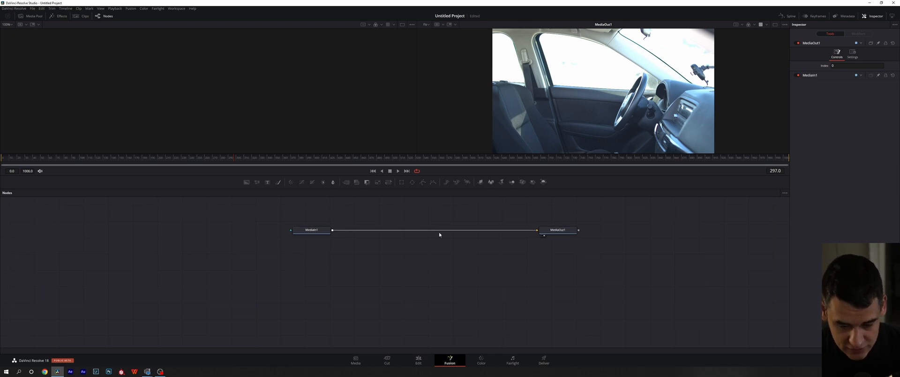
scroll(441, 237, "up", 10)
scroll(441, 237, "down", 4)
scroll(441, 238, "up", 1)
scroll(440, 237, "down", 2)
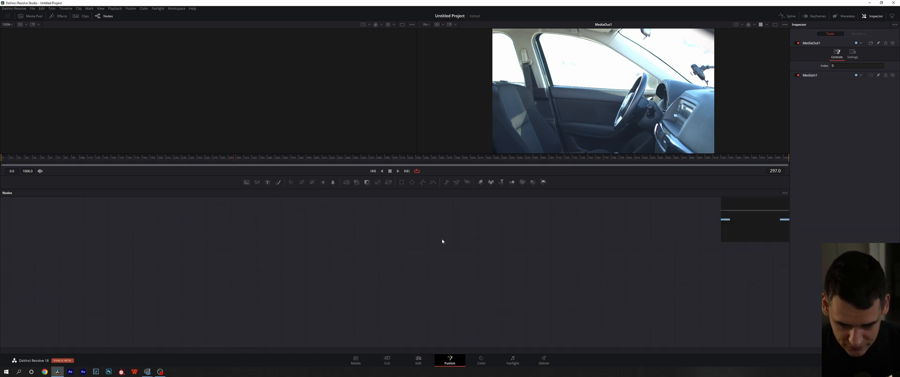
scroll(433, 241, "up", 3)
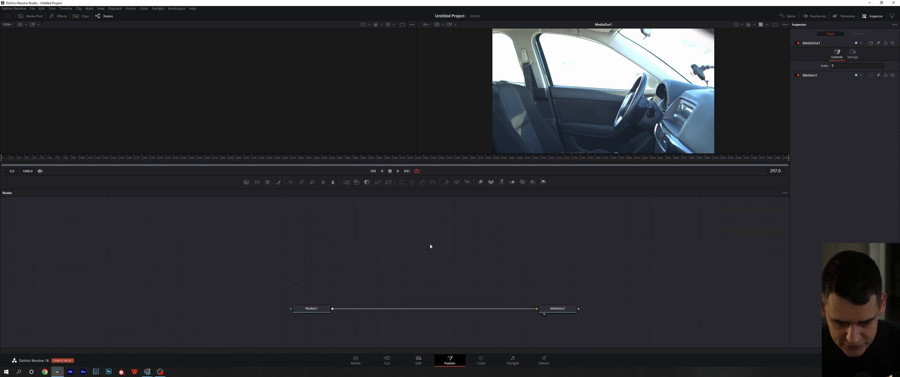
scroll(427, 247, "down", 9)
scroll(424, 250, "up", 2)
scroll(428, 253, "up", 3)
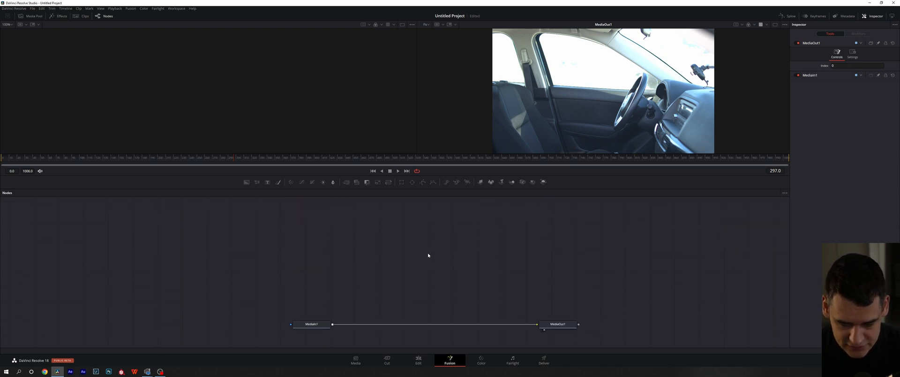
scroll(426, 255, "down", 2)
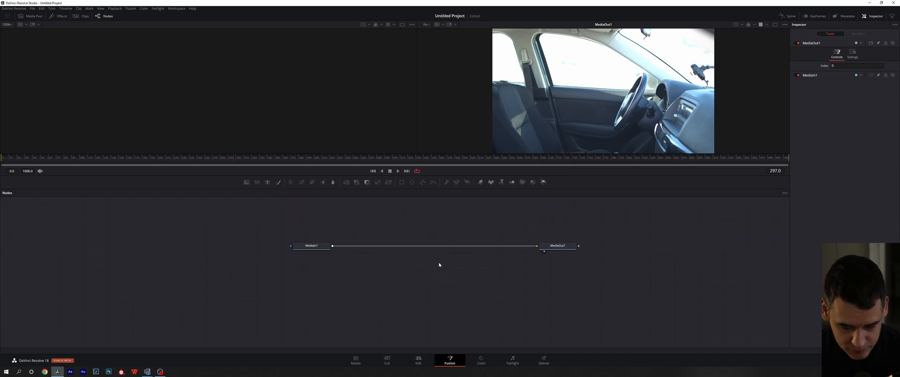
scroll(441, 264, "down", 3)
scroll(441, 263, "up", 3)
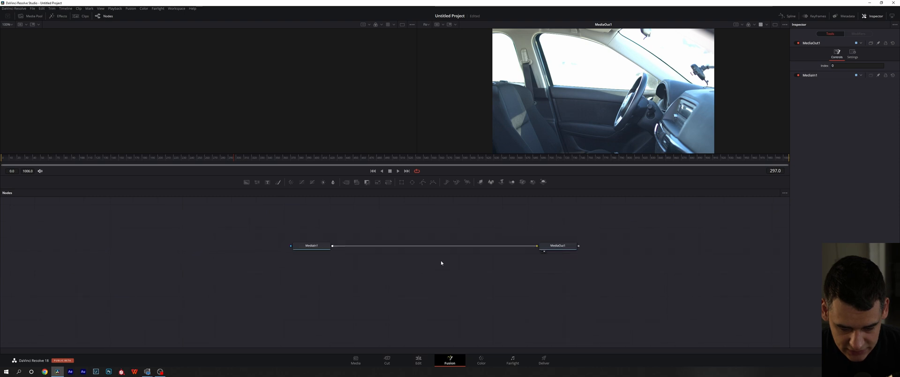
scroll(441, 260, "down", 3)
scroll(440, 260, "up", 6)
scroll(440, 260, "down", 3)
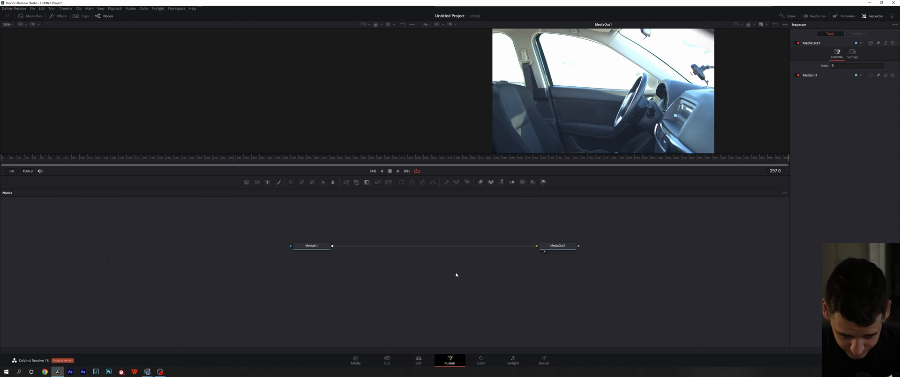
left_click_drag(456, 273, 424, 280)
scroll(423, 274, "down", 3)
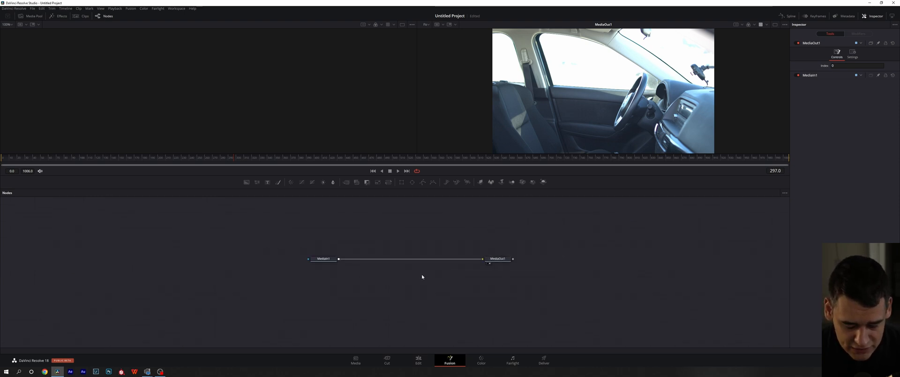
scroll(413, 279, "up", 3)
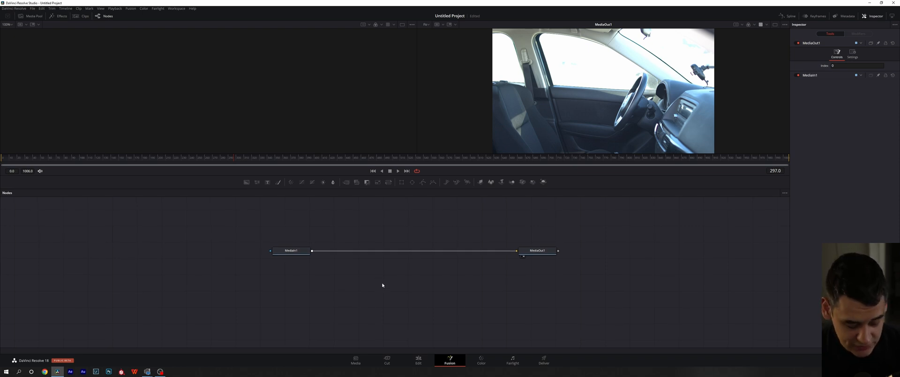
Show the node graph's navigator, enlarge it slightly, and hide it again.
key("v")
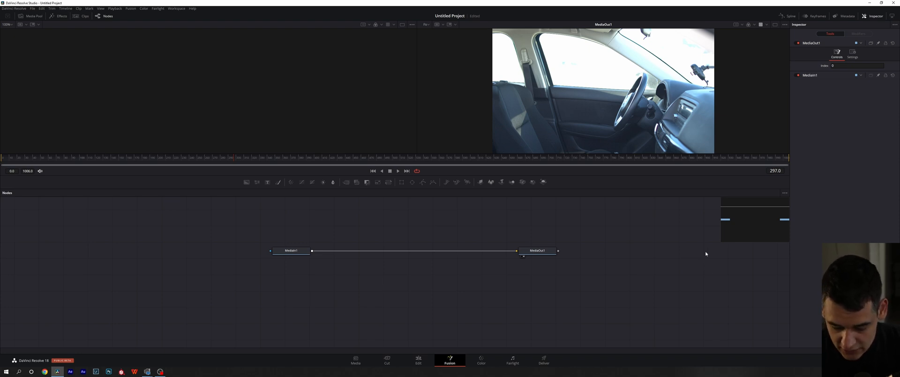
left_click_drag(760, 225, 746, 237)
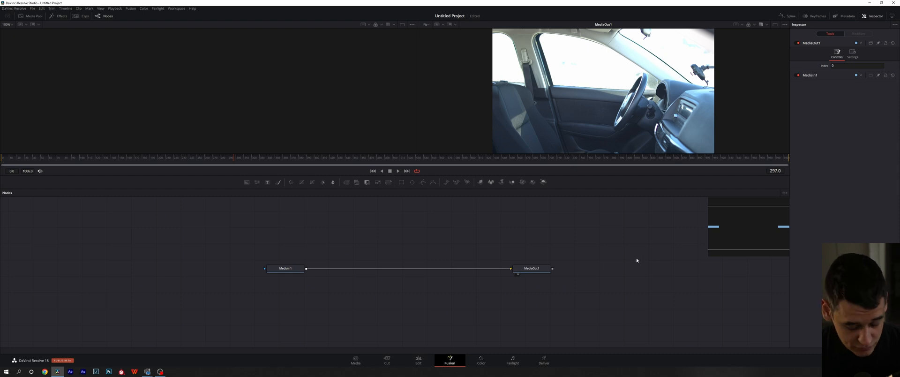
key("v")
Turn on the Auto Navigator option for the node graph.
right_click(608, 265)
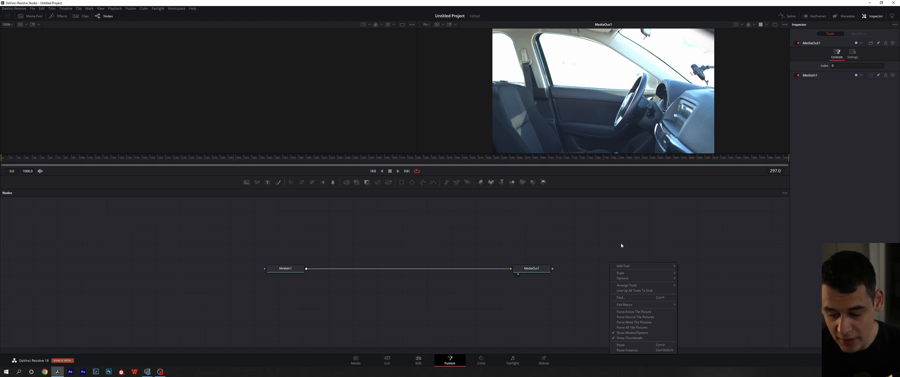
mouse_move(633, 278)
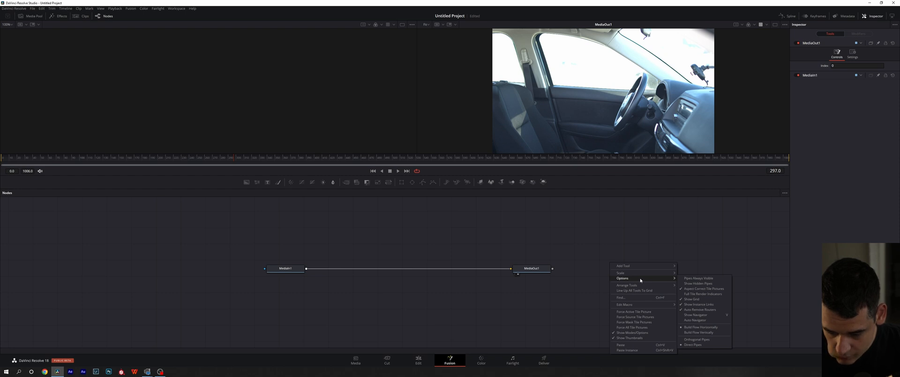
left_click(704, 321)
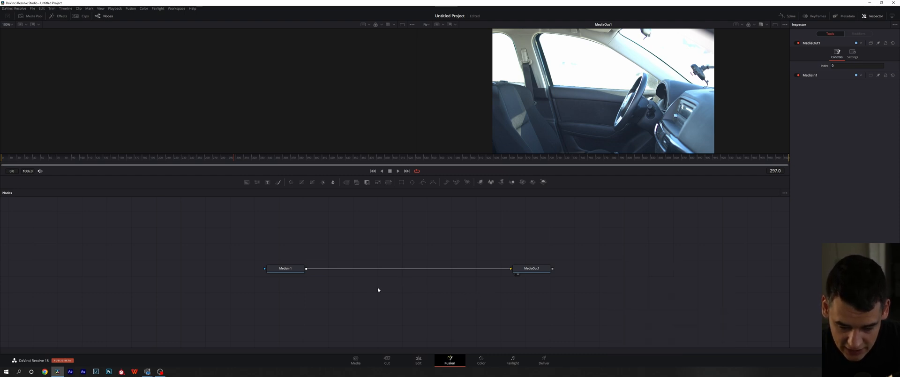
left_click_drag(308, 291, 287, 296)
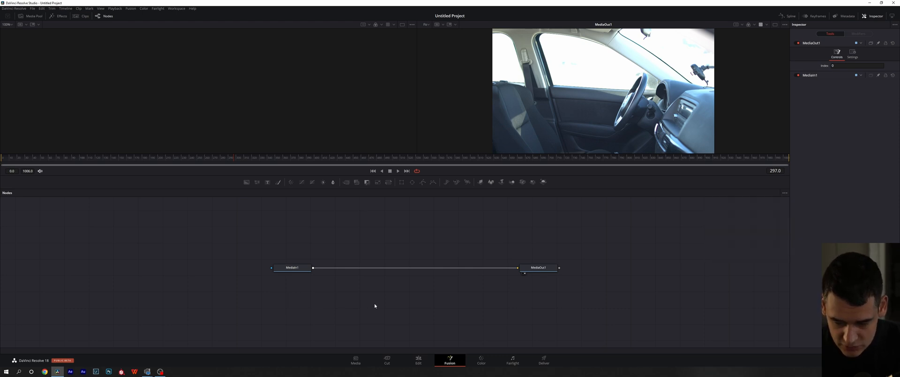
right_click(431, 287)
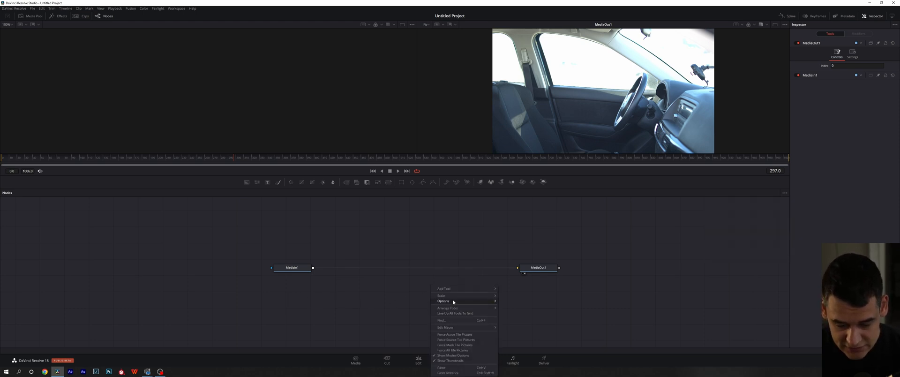
mouse_move(456, 301)
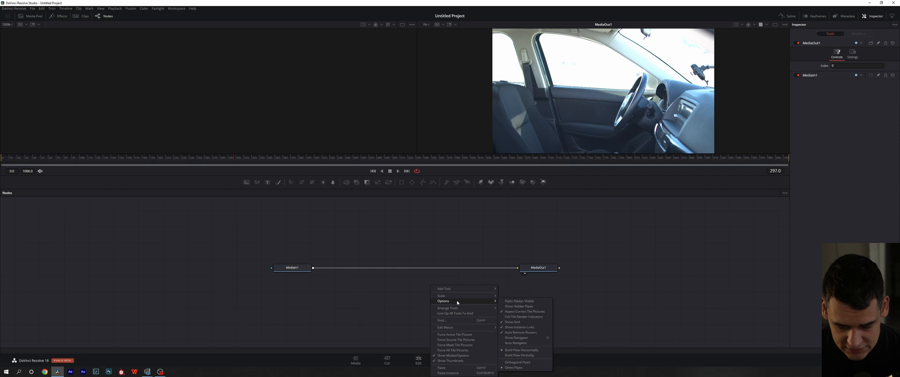
left_click(525, 343)
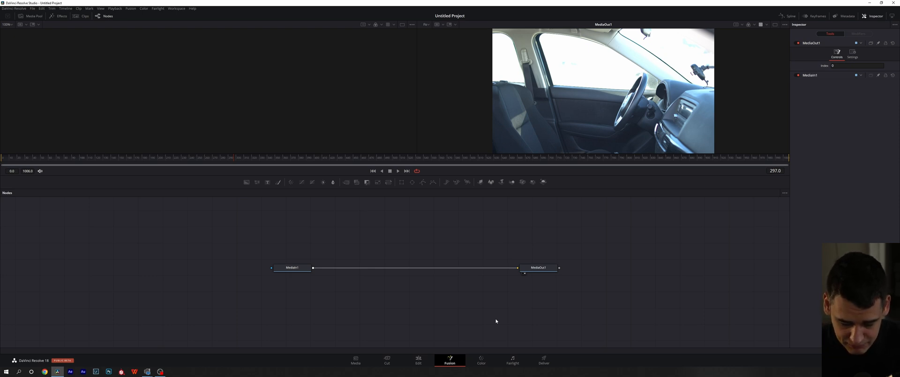
Browse the Fusion tools in the Effects library, including the light and material categories, and hide the library.
mouse_move(428, 298)
left_mouse_down()
mouse_move(465, 299)
mouse_move(441, 292)
left_mouse_up()
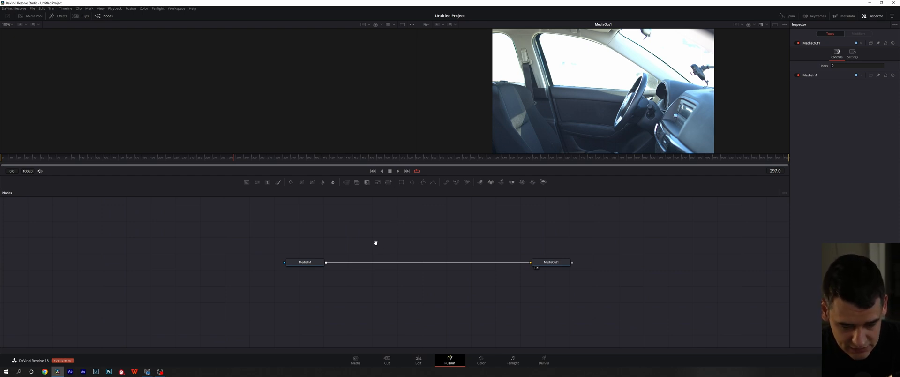
mouse_move(372, 243)
left_mouse_down()
mouse_move(366, 260)
mouse_move(364, 240)
left_mouse_up()
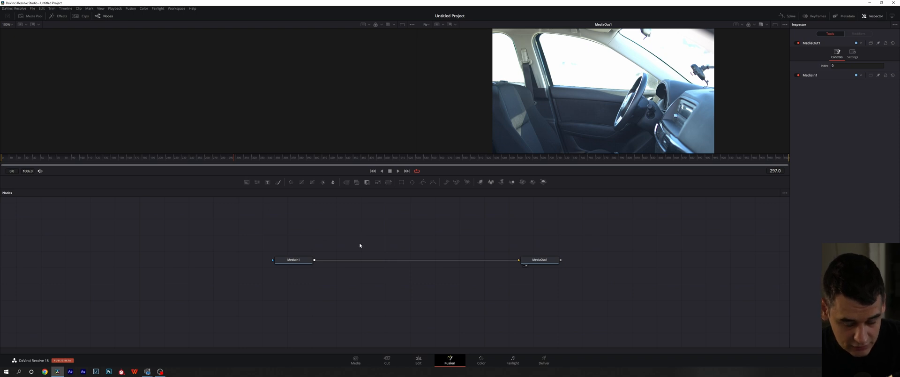
left_click(58, 16)
scroll(71, 84, "down", 10)
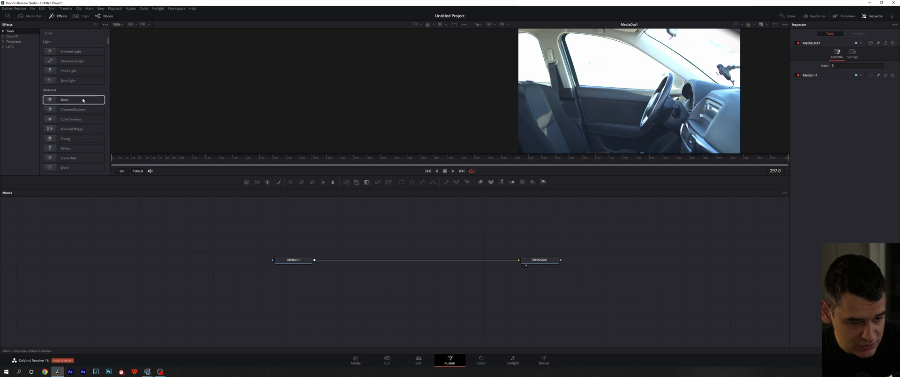
scroll(73, 94, "up", 10)
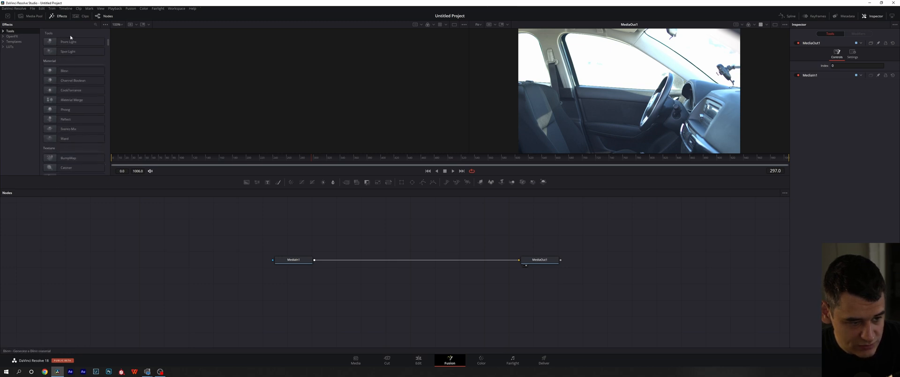
left_click(58, 16)
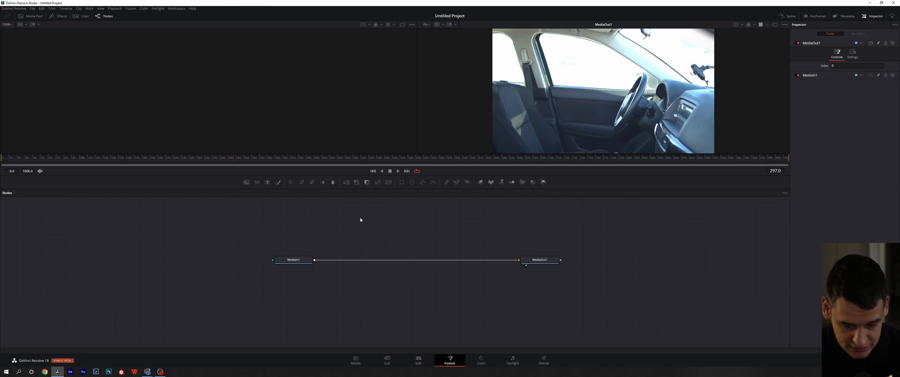
Add a Defocus node by searching for "defo" and insert it on the connection between MediaIn1 and MediaOut1.
key("ctrl+space")
type("und")
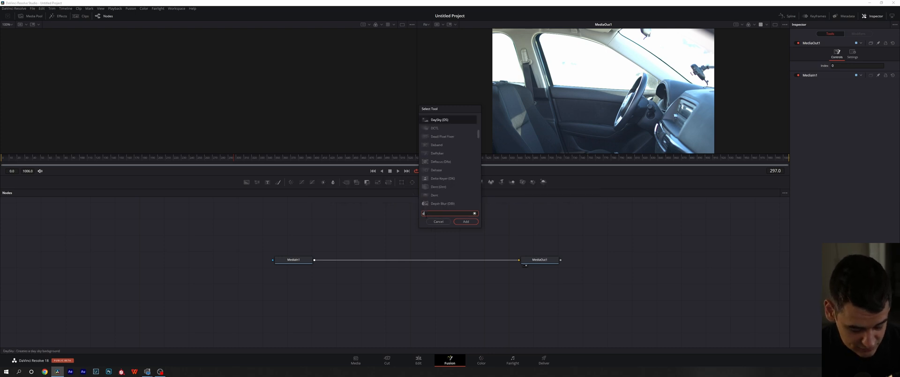
key("BackSpace")
key("BackSpace")
key("BackSpace")
type("defo")
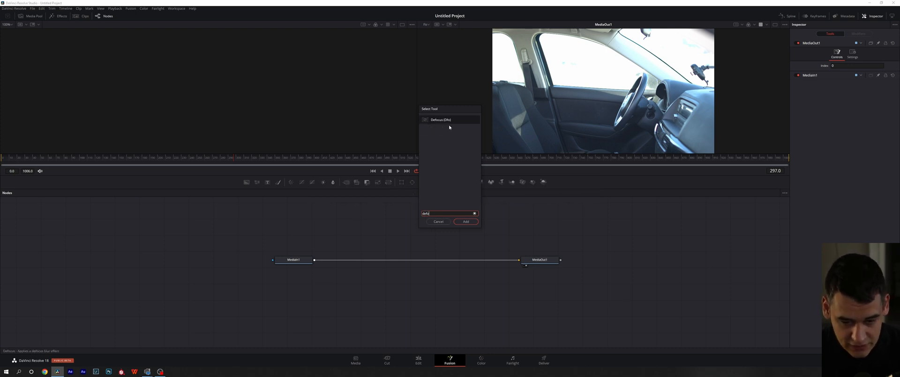
key("Return")
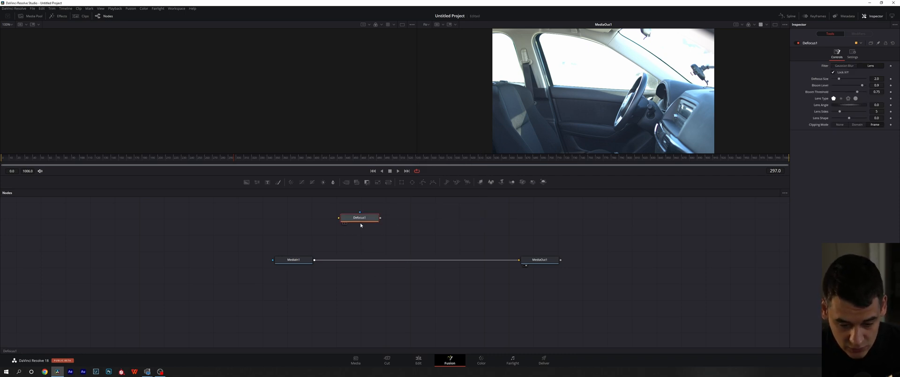
left_click_drag(363, 220, 365, 260)
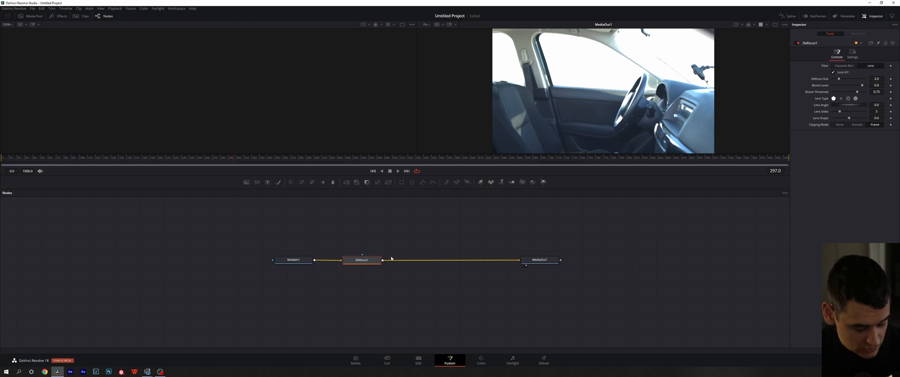
Pull the Defocus node out of the connection and delete it.
left_click_drag(362, 261, 360, 218)
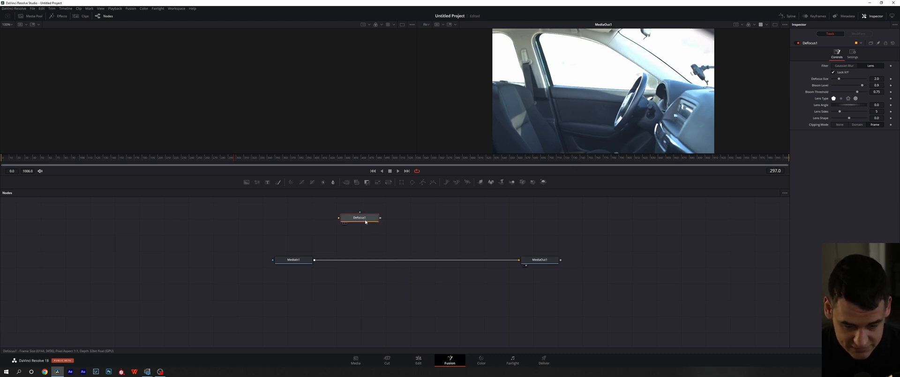
key("Delete")
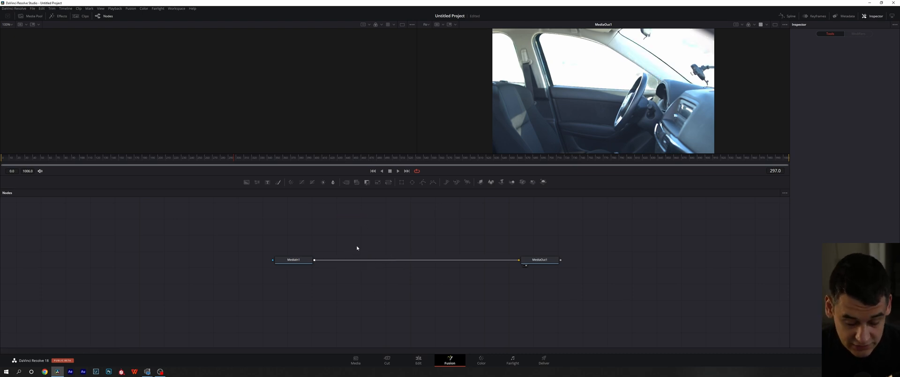
Add a Defocus node directly after MediaIn1 by searching for "defo" in the tool selector.
left_click(304, 261)
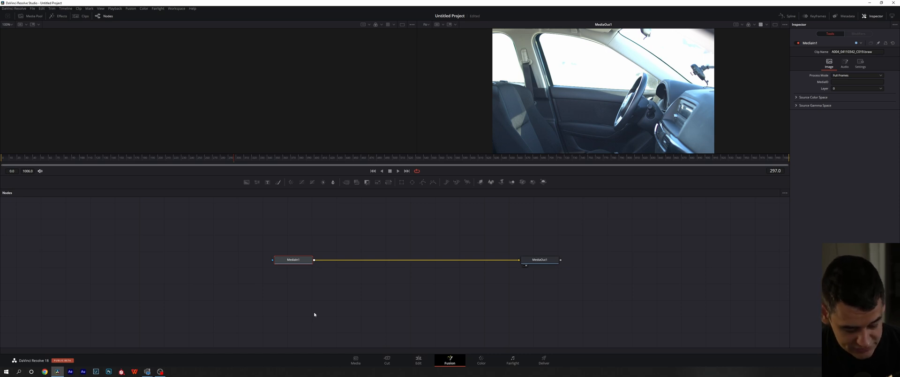
key("ctrl+space")
type("defo")
key("Return")
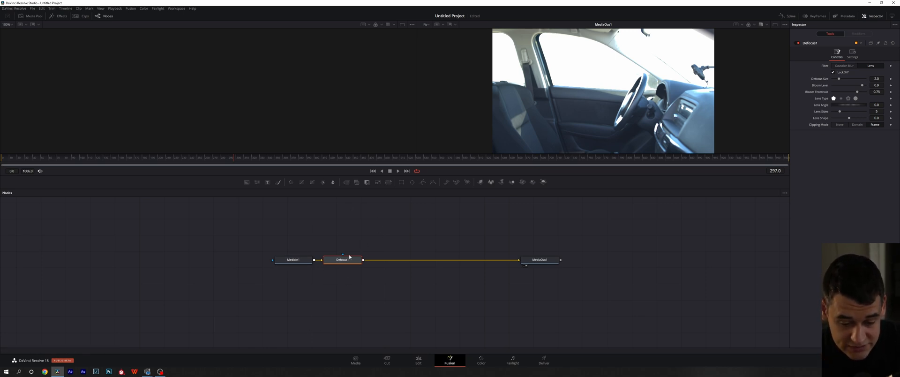
Add a Dent node directly after Defocus1 by choosing it in the tool selector.
key("shift+space")
type("defo")
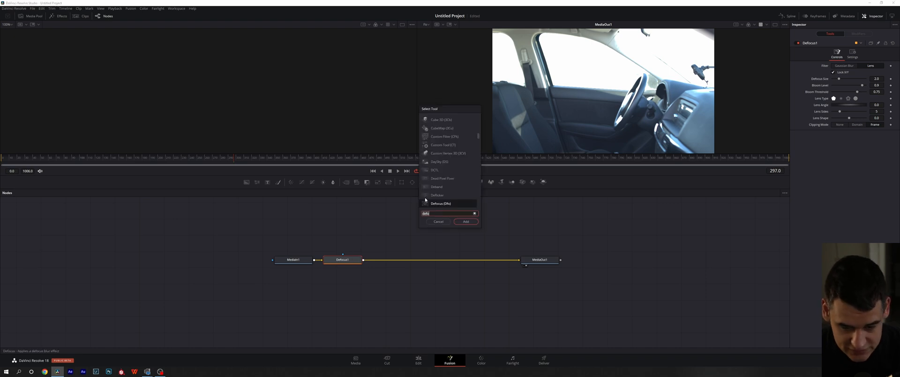
scroll(447, 188, "down", 2)
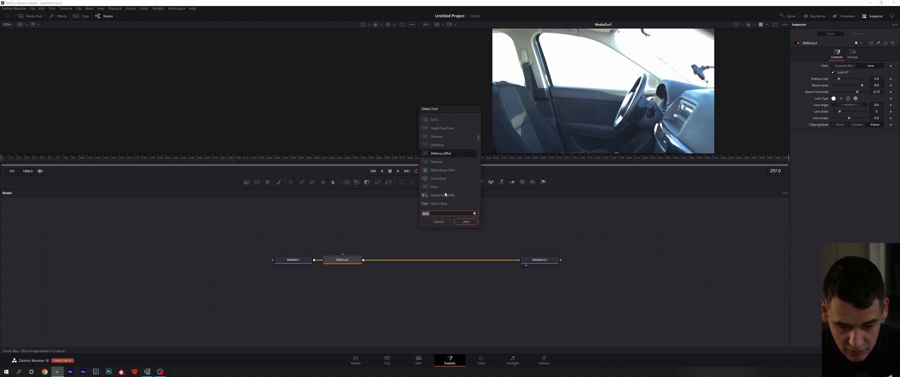
left_click(445, 187)
left_click(466, 222)
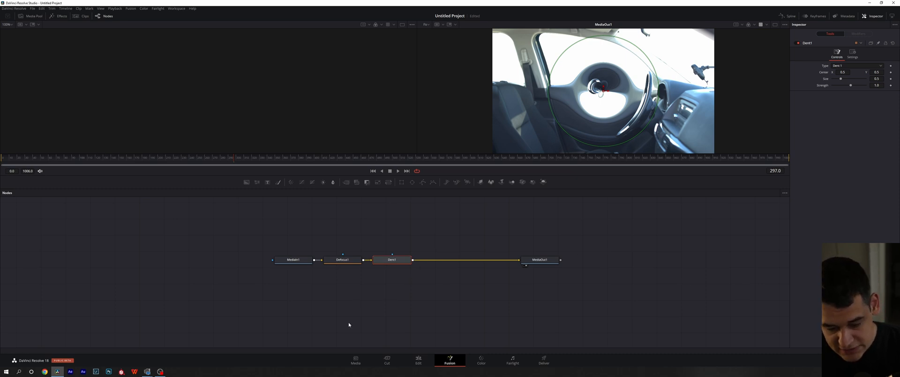
Undo the additions of the Dent and Defocus nodes.
key("ctrl+z")
key("ctrl+z")
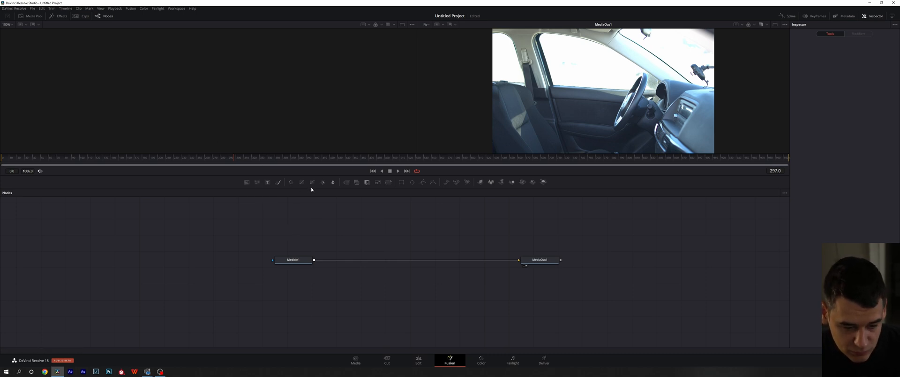
Insert a Hue Curves node on the connection between MediaIn1 and MediaOut1, and delete it again.
left_click_drag(312, 184, 346, 261)
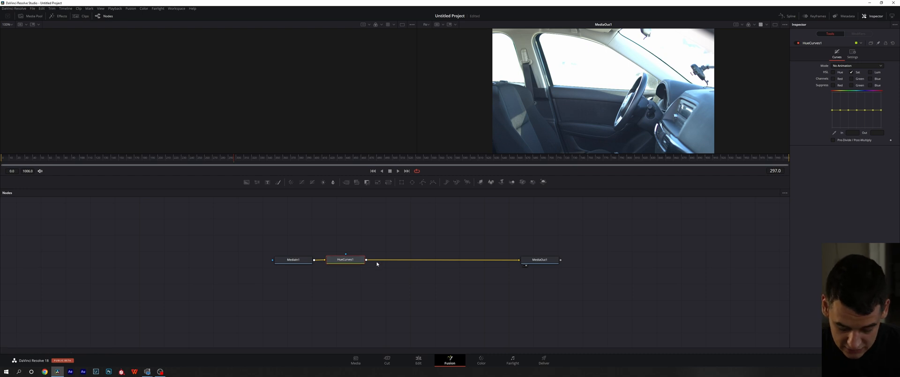
key("Delete")
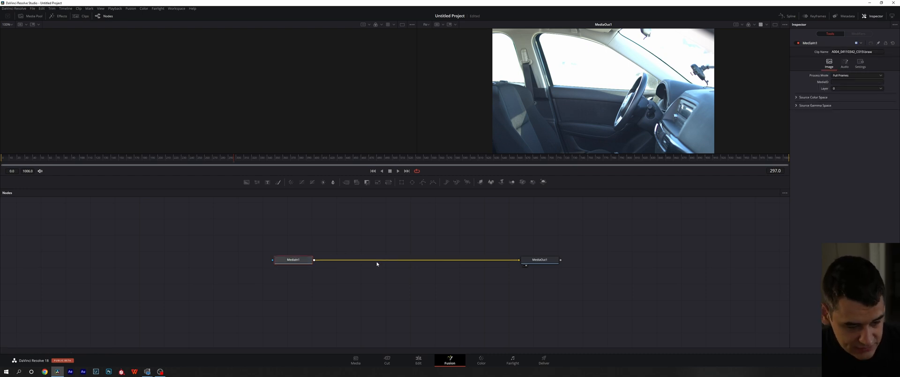
Add an unconnected Merge node by searching for "mer" and place it above the connection between MediaIn1 and MediaOut1.
left_click(330, 220)
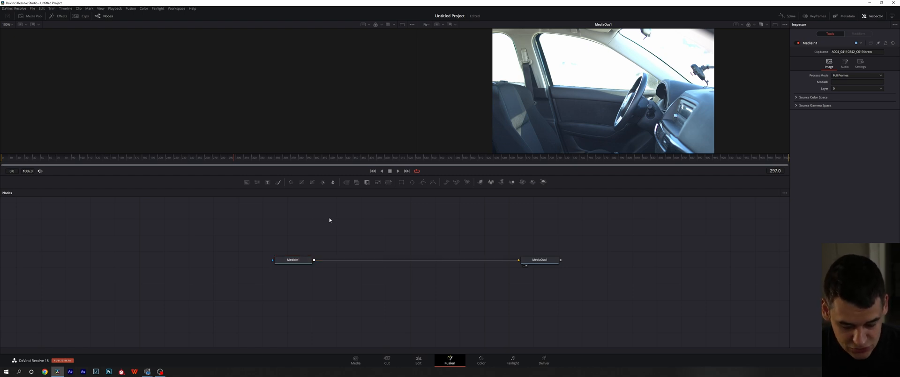
key("shift+space")
type("Dent")
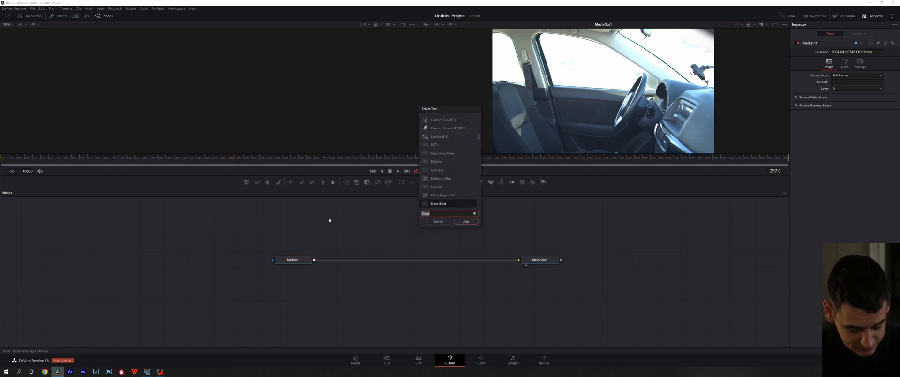
type("mer")
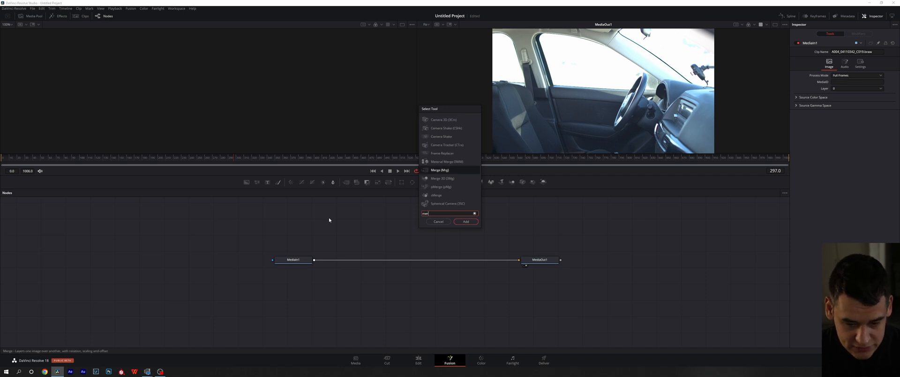
left_click(465, 221)
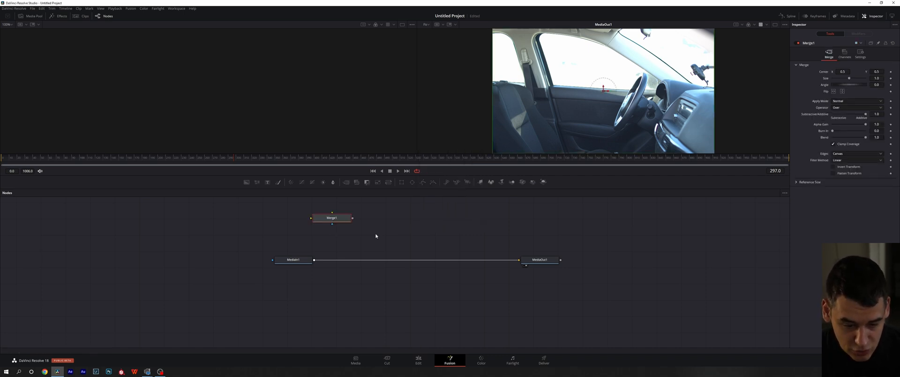
left_click_drag(328, 222, 376, 233)
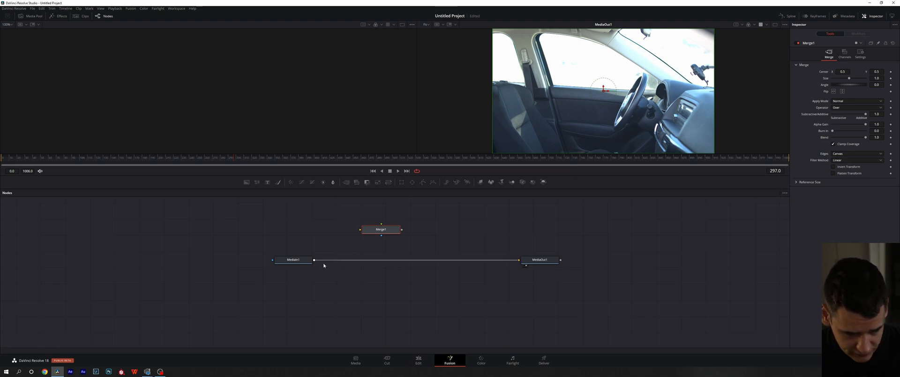
Place a second clip from the media pool above MediaIn1, repositioning MediaIn1 and Merge1 to arrange the node layout.
left_click_drag(296, 260, 248, 260)
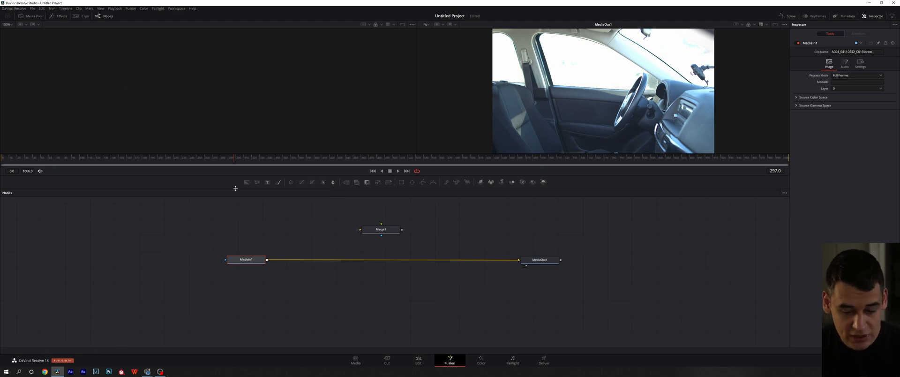
left_click(31, 16)
left_click_drag(83, 149, 246, 225)
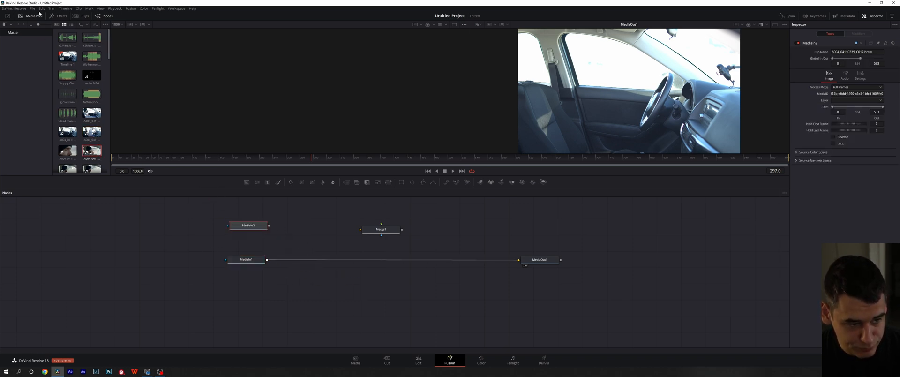
left_click(38, 15)
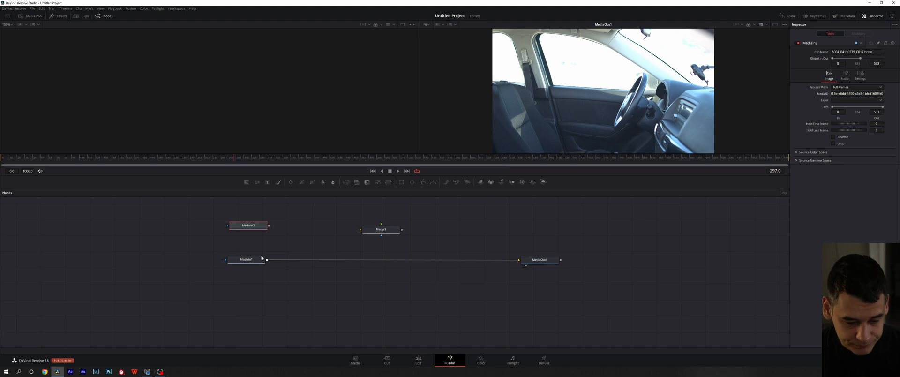
left_click_drag(385, 230, 363, 234)
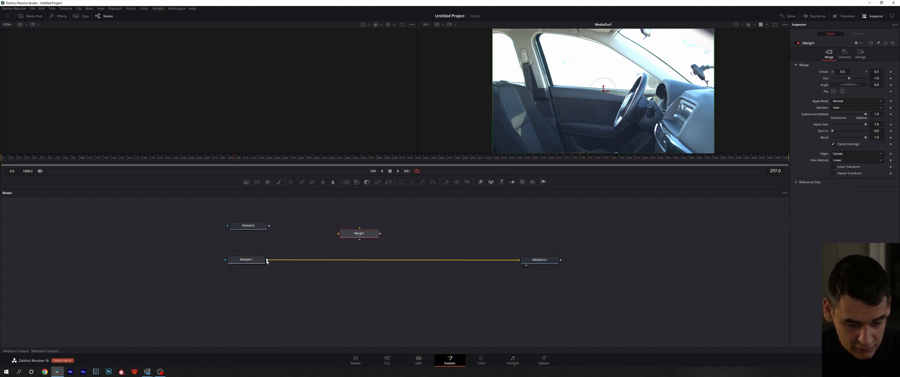
Connect MediaIn1 to Merge1's background input and MediaIn2 to its foreground input.
mouse_move(267, 260)
left_mouse_down()
mouse_move(309, 194)
mouse_move(339, 254)
left_mouse_up()
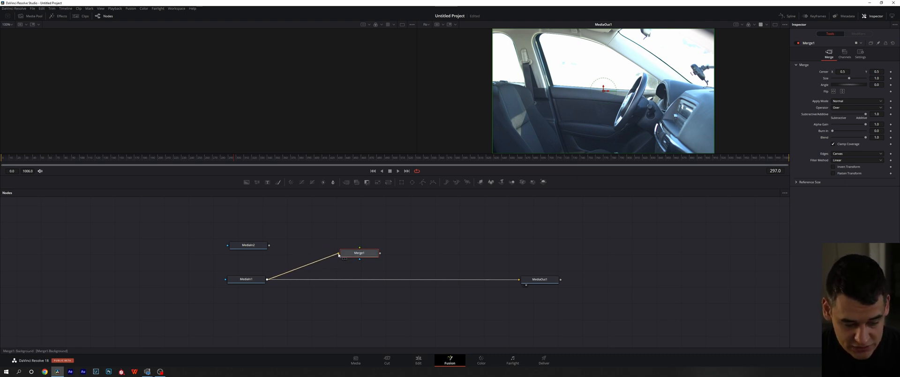
left_click_drag(339, 254, 305, 239)
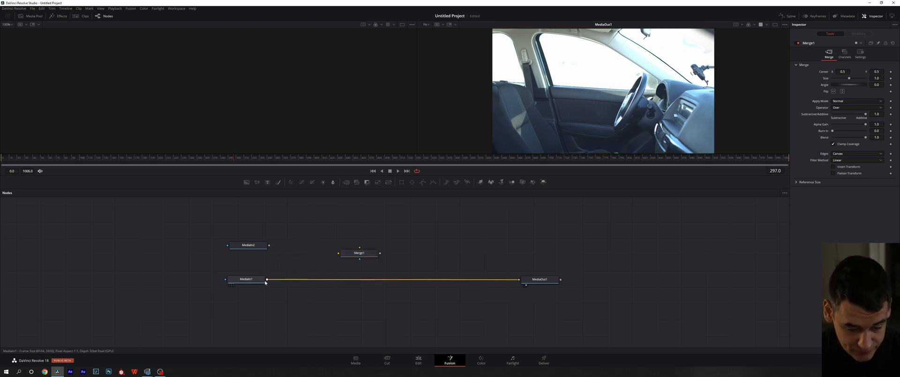
left_click_drag(267, 281, 360, 254)
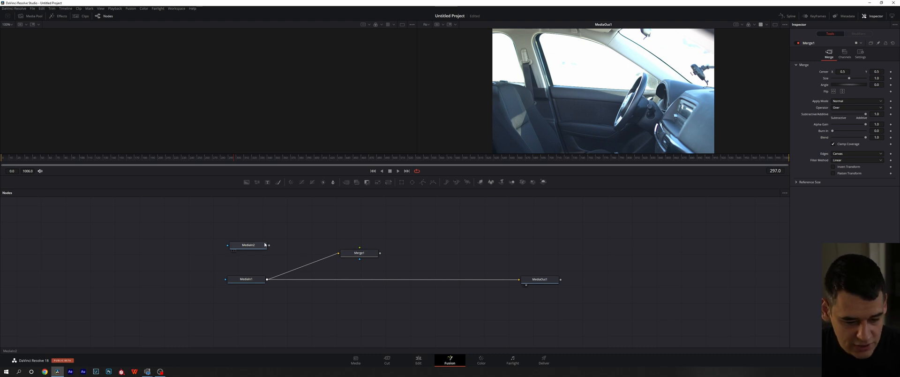
left_click_drag(267, 250, 361, 254)
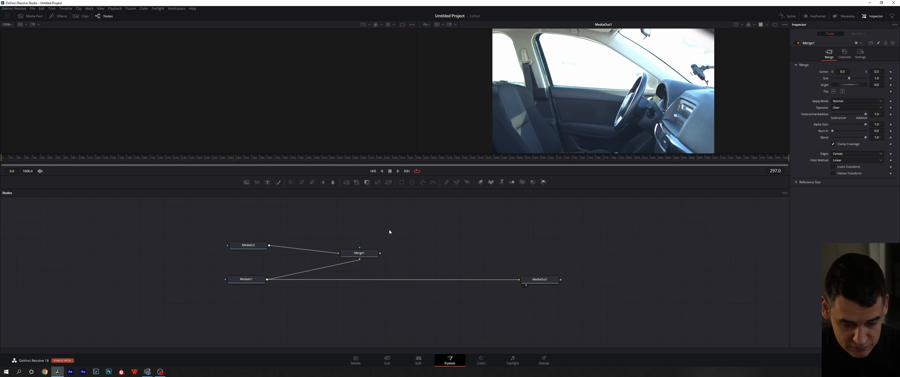
Check which Merge1 input each media node feeds, and detach both media nodes from Merge1.
left_click(233, 280)
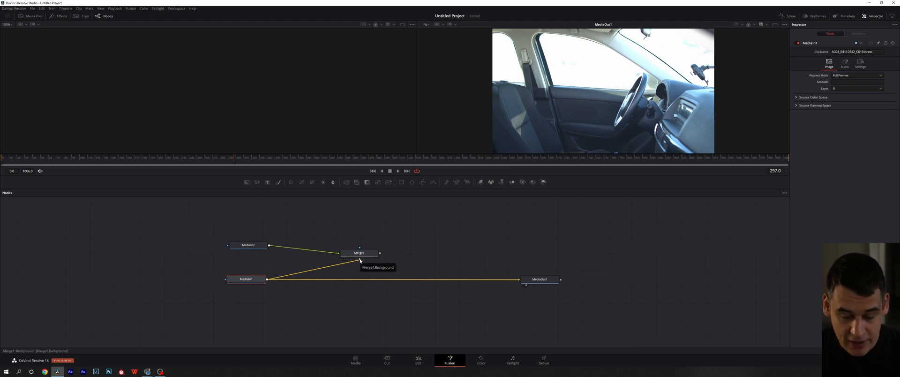
left_click(248, 245)
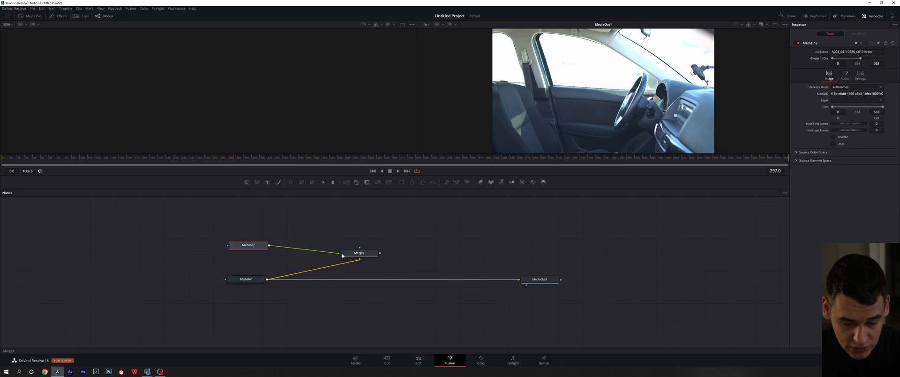
left_click_drag(338, 253, 339, 254)
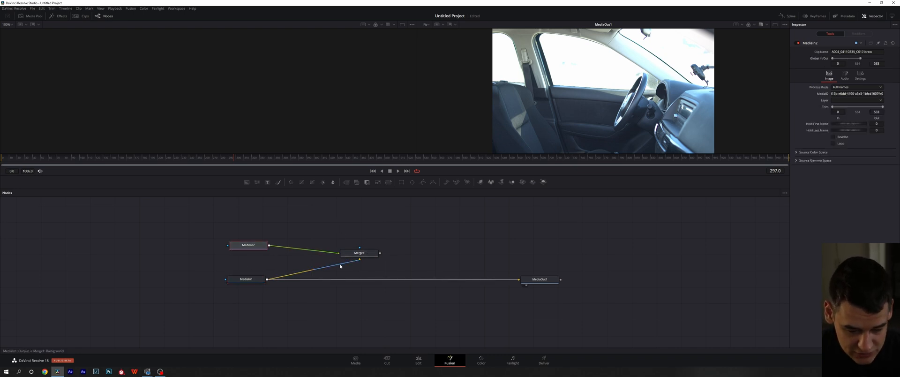
left_click_drag(340, 266, 287, 242)
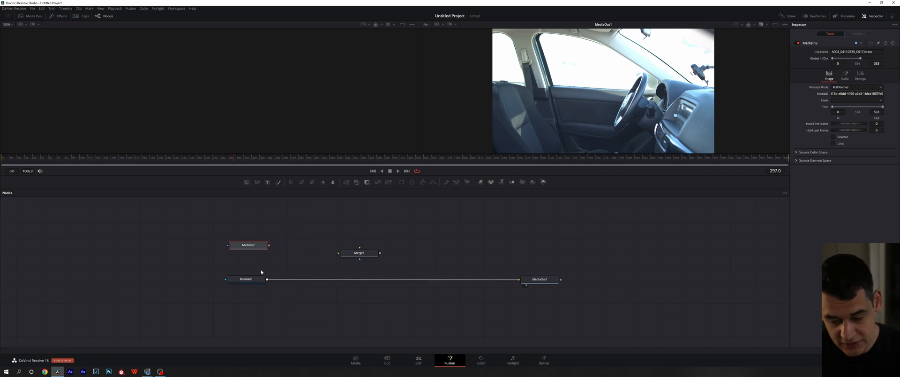
Connect MediaIn1 to Merge1 by choosing the Foreground input explicitly, and attach MediaIn2 as the background.
left_click_drag(269, 280, 358, 264)
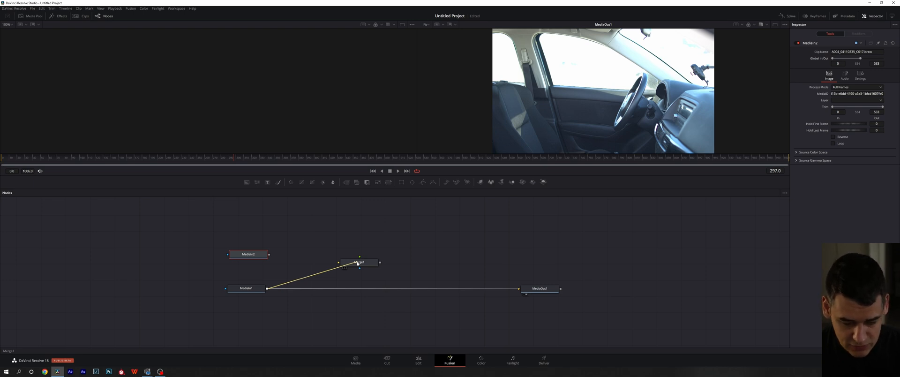
left_click_drag(358, 262, 357, 262)
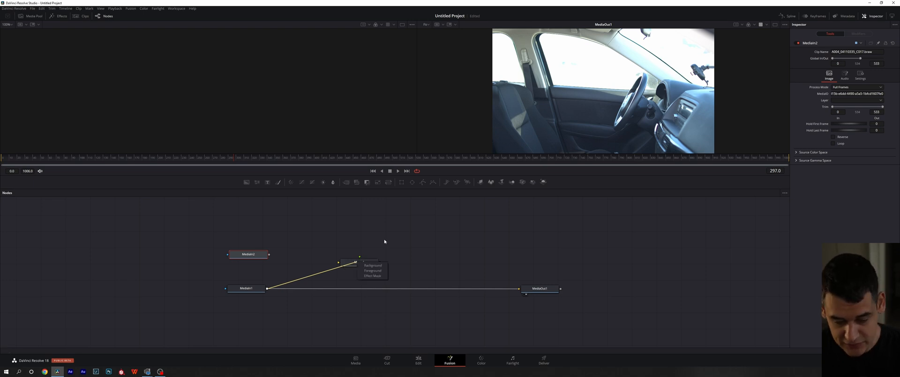
left_click(373, 265)
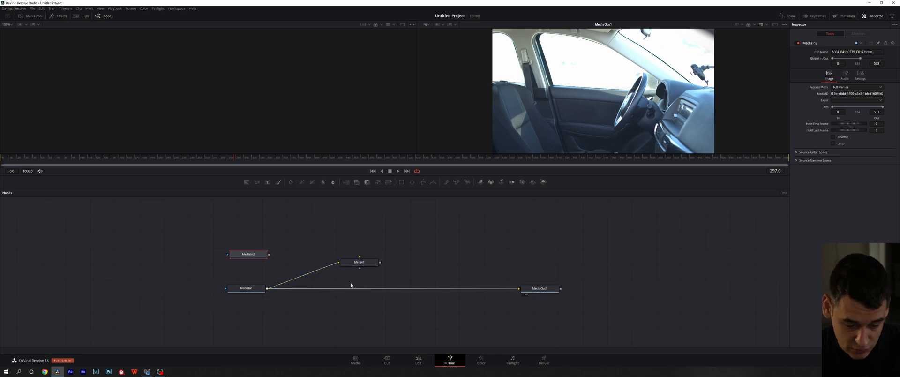
left_click_drag(269, 254, 363, 273)
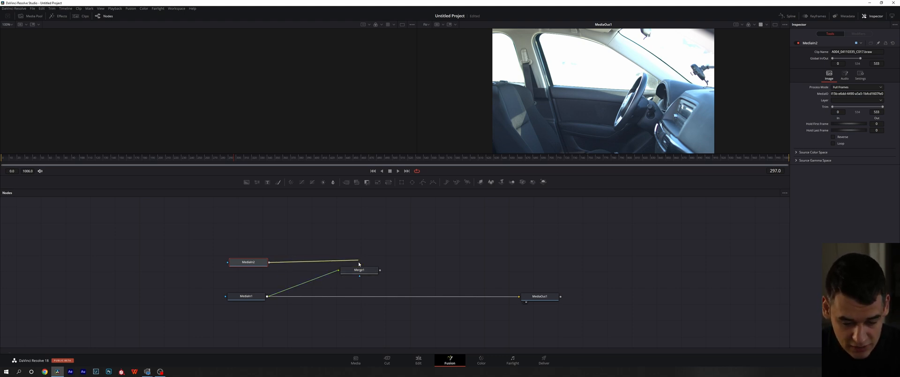
left_click_drag(360, 271, 360, 272)
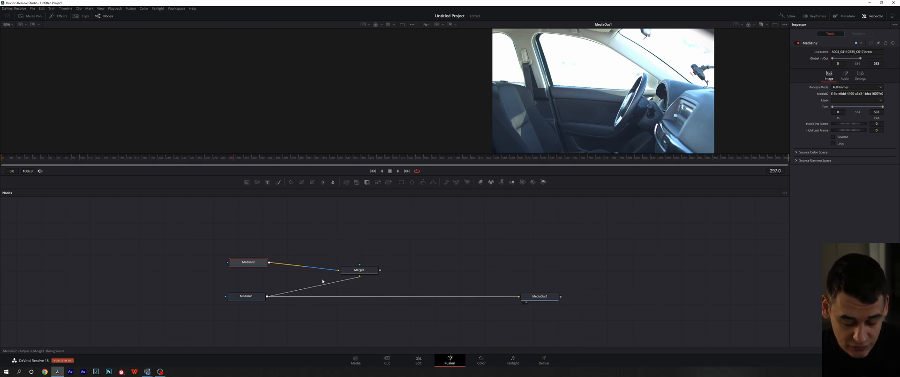
Connect Merge1's output to MediaOut1, replacing the direct link from MediaIn1.
left_click(361, 270)
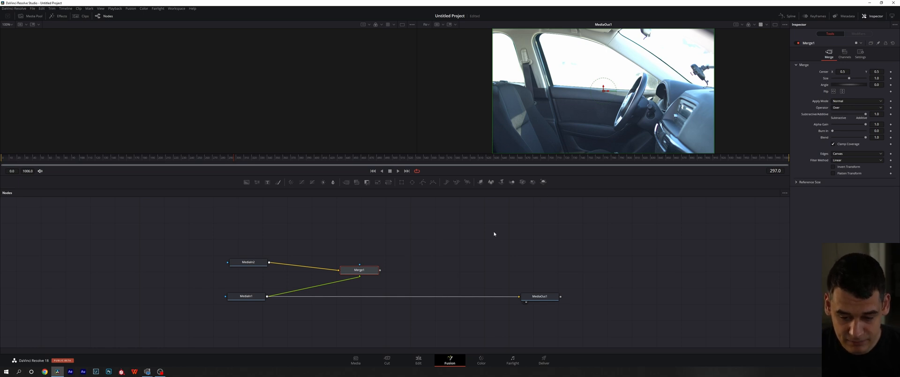
left_click_drag(380, 270, 522, 299)
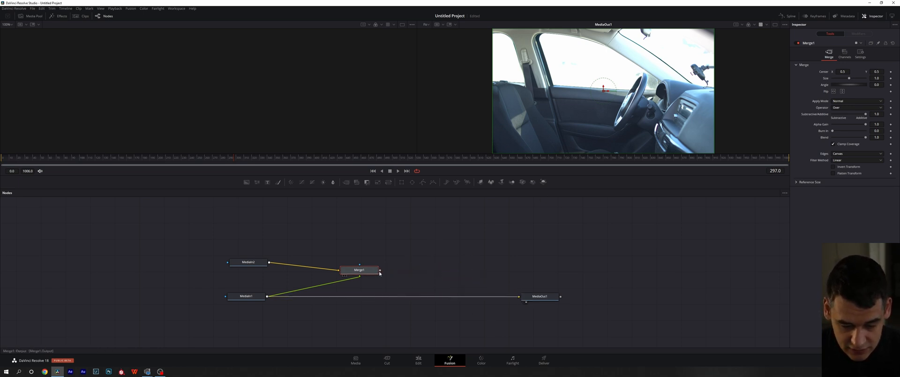
mouse_move(380, 271)
left_mouse_down()
mouse_move(516, 284)
mouse_move(522, 297)
mouse_move(451, 289)
left_mouse_up()
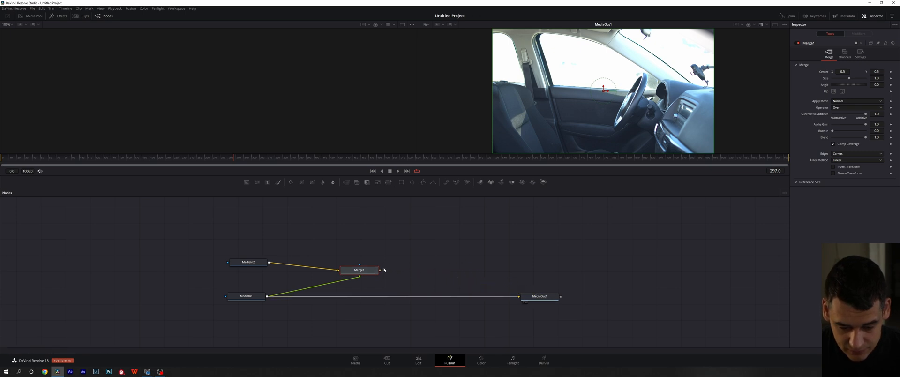
left_click_drag(380, 270, 519, 298)
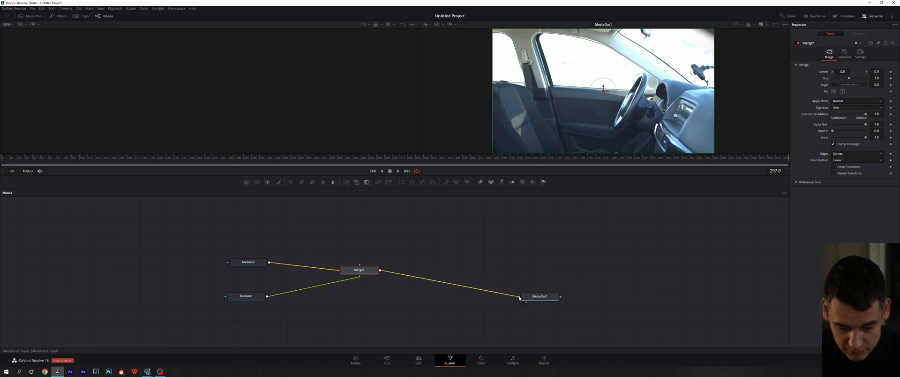
left_click(448, 216)
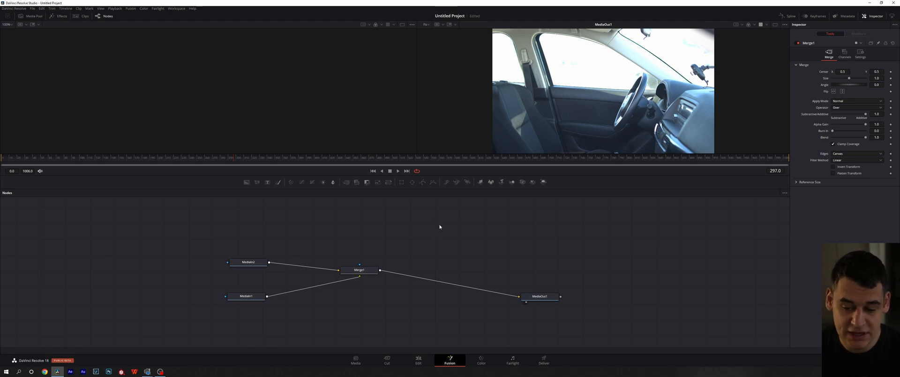
Swap Merge1's foreground and background inputs repeatedly, ending with MediaIn2 as the foreground.
left_click(372, 270)
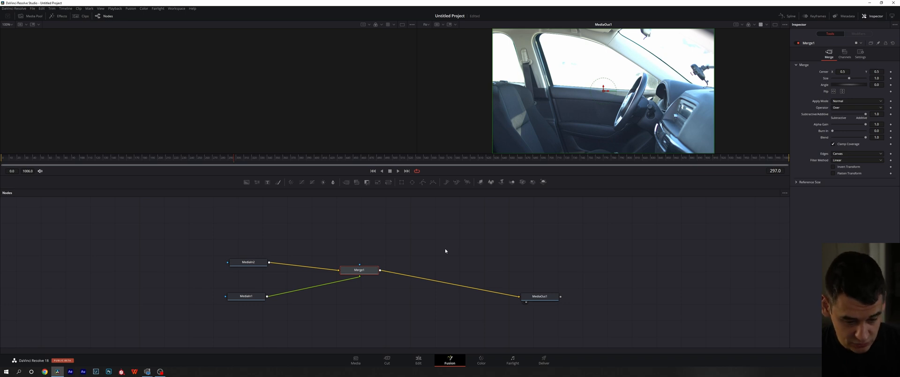
key("ctrl+t")
key("ctrl+t")
key("ctrl+t")
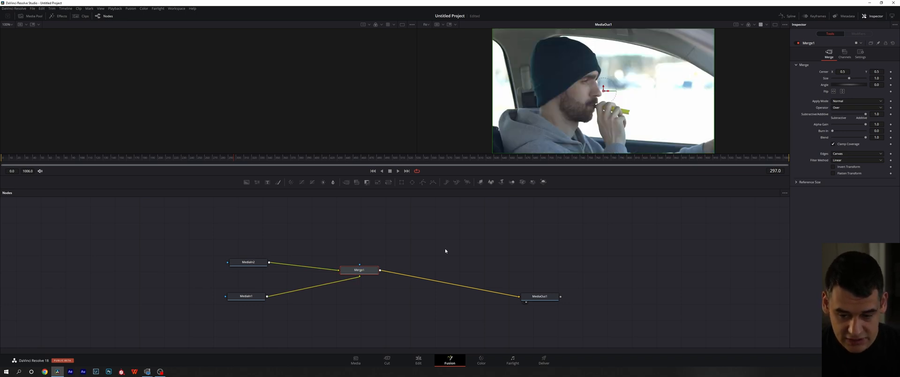
Keep alternating which clip Merge1 treats as foreground and background, finishing with MediaIn2 in front.
key("ctrl+t")
key("ctrl+t")
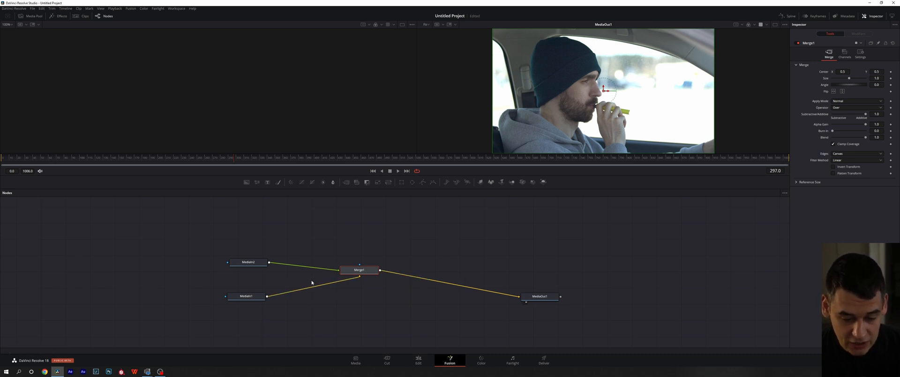
key("ctrl+t")
key("ctrl+t")
key("ctrl+t")
key("ctrl+t")
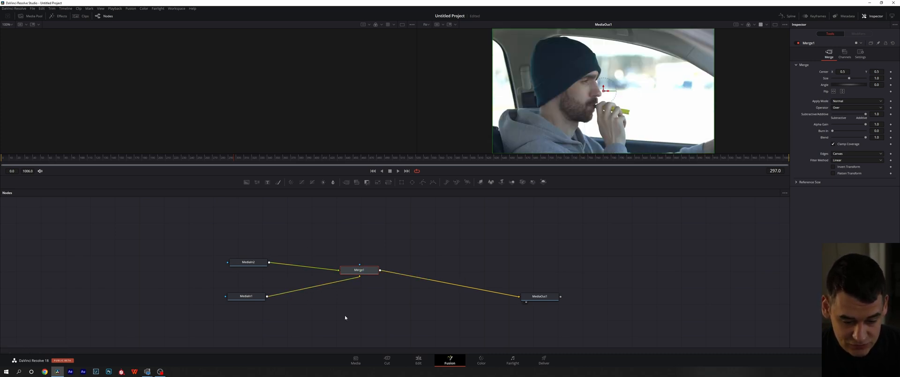
key("ctrl+t")
key("ctrl+t")
key("ctrl+t")
key("ctrl+t")
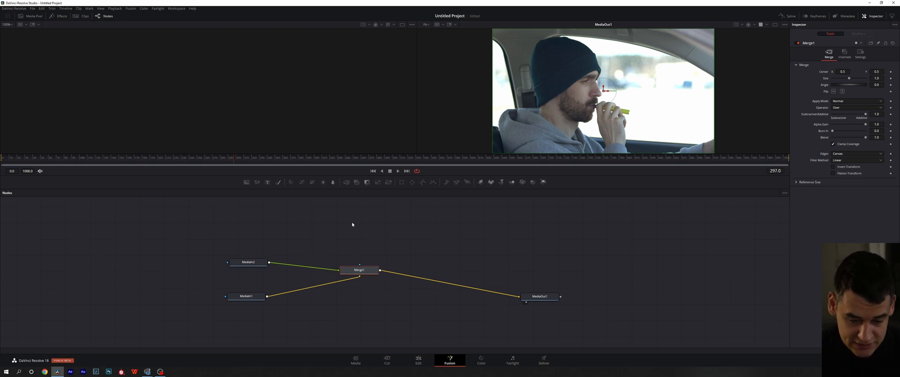
Add an Ellipse mask node and connect it to Merge1's effect mask input, with Merge1 displayed in the first viewer.
left_click_drag(414, 184, 371, 235)
left_click(367, 271)
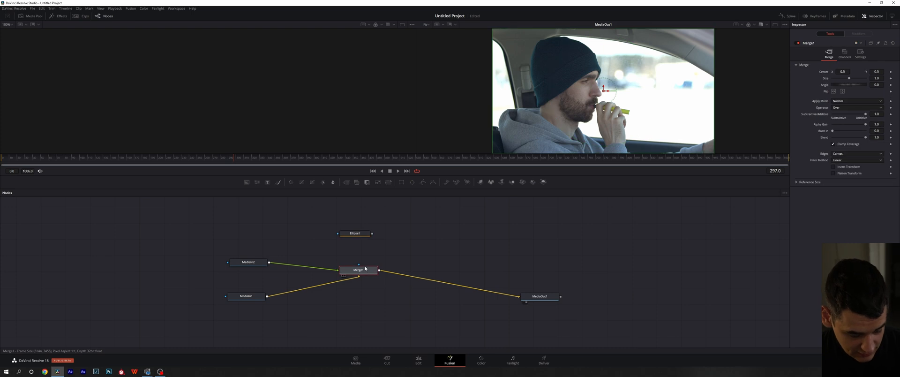
key("1")
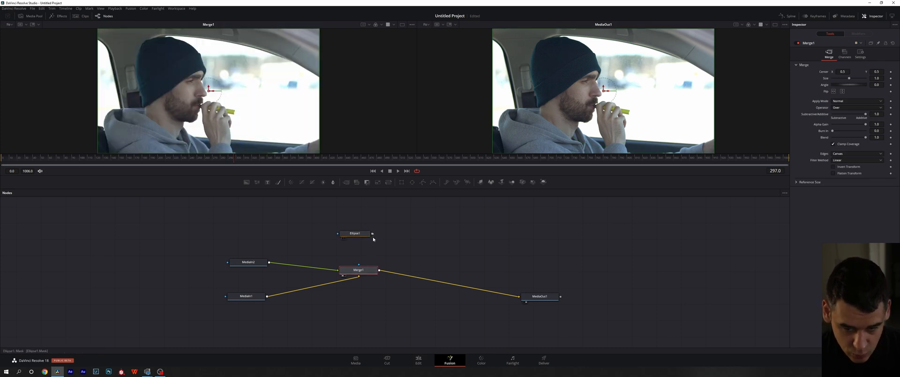
left_click_drag(373, 233, 359, 265)
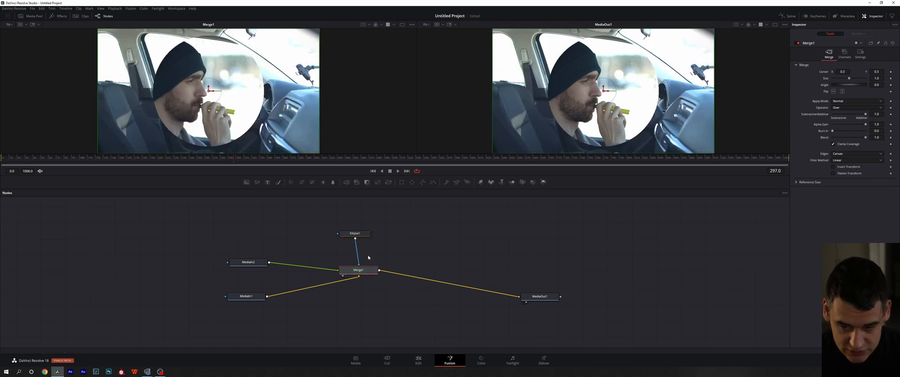
Detach Ellipse1 from Merge1, then shrink the ellipse to about 0.29 wide and high and centre it near X 0.78, Y 0.45.
left_click(358, 251)
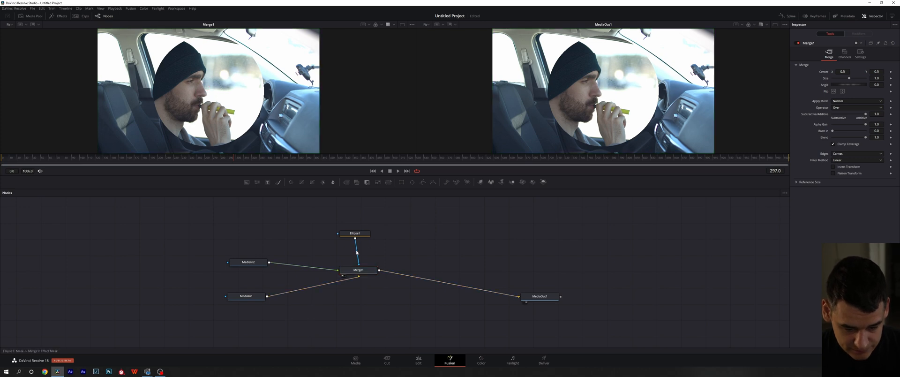
left_click(358, 249)
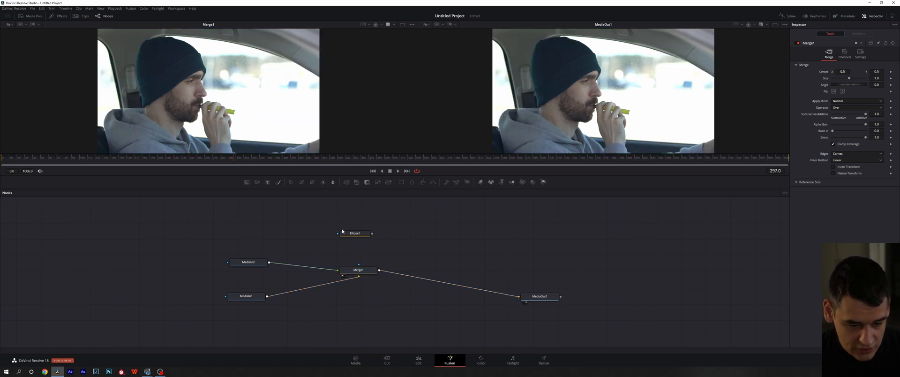
left_click(350, 233)
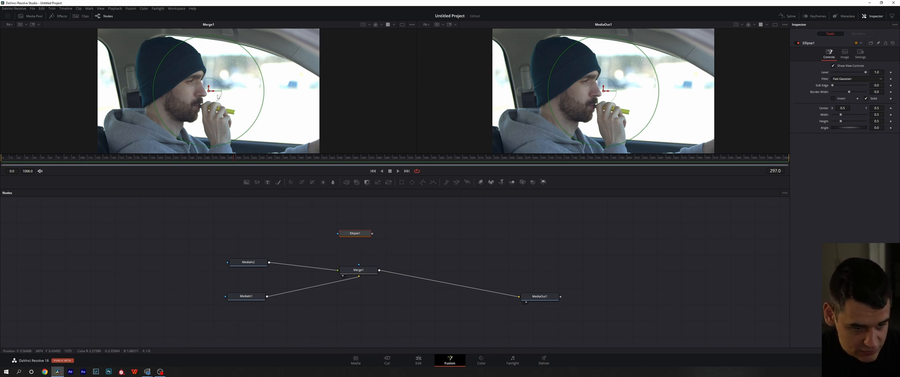
left_click_drag(215, 90, 263, 93)
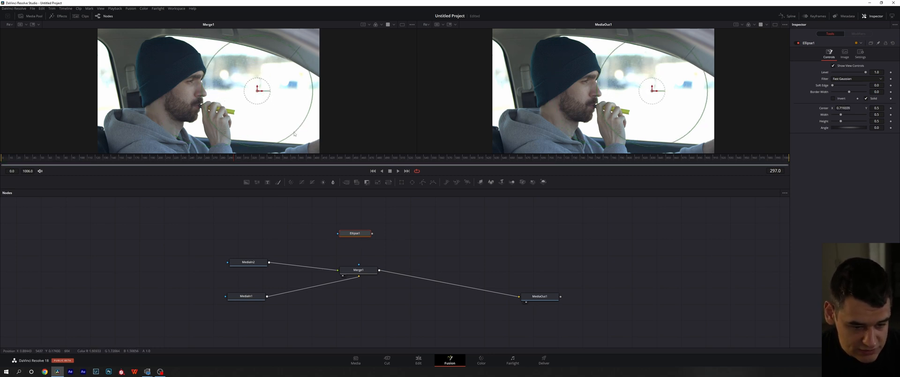
left_click_drag(296, 130, 272, 97)
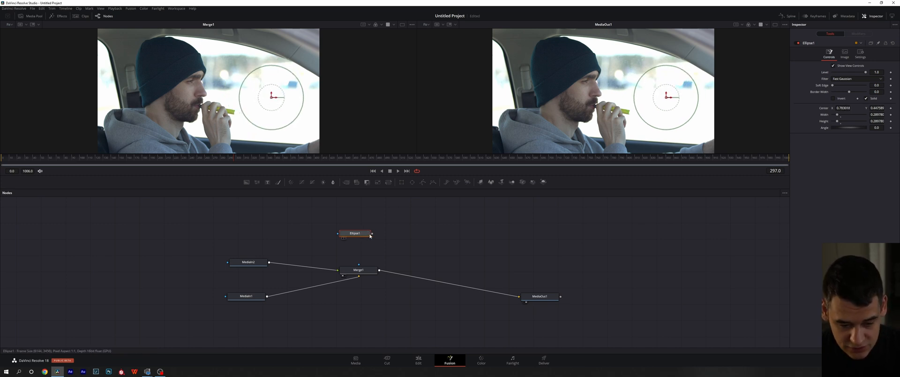
Reconnect Ellipse1 to Merge1's mask input and swap the merge inputs so MediaIn1 is the masked foreground.
left_click_drag(372, 233, 360, 265)
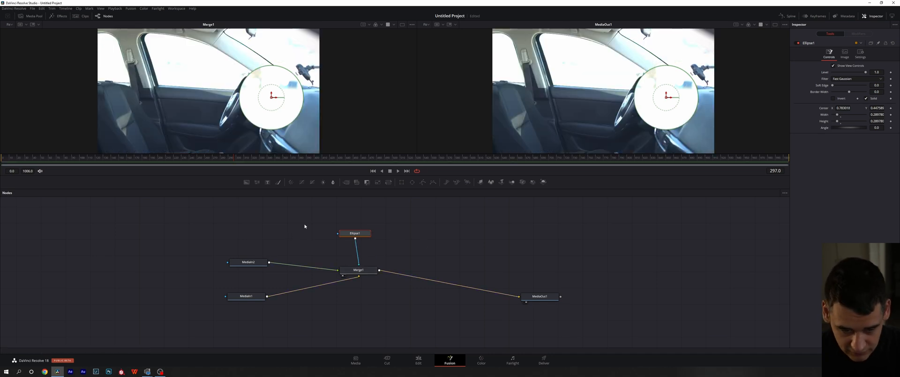
left_click(361, 272)
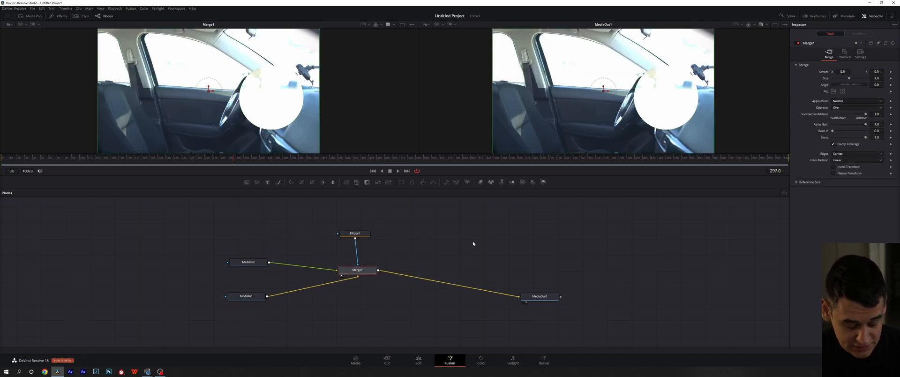
key("ctrl+t")
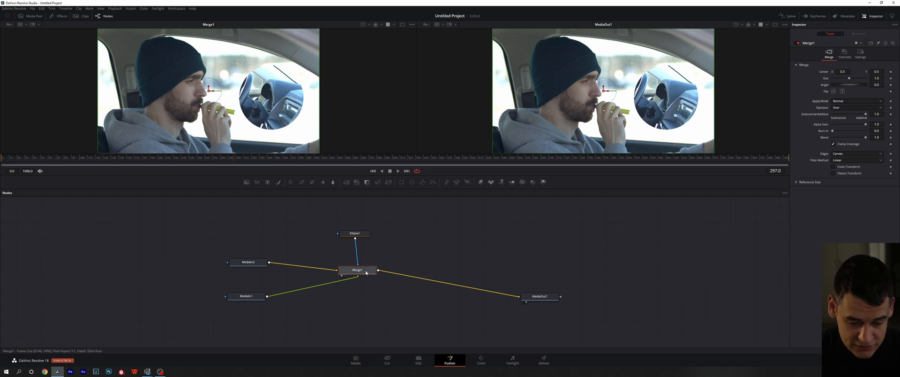
Delete the Merge1 node from the composition.
mouse_move(366, 272)
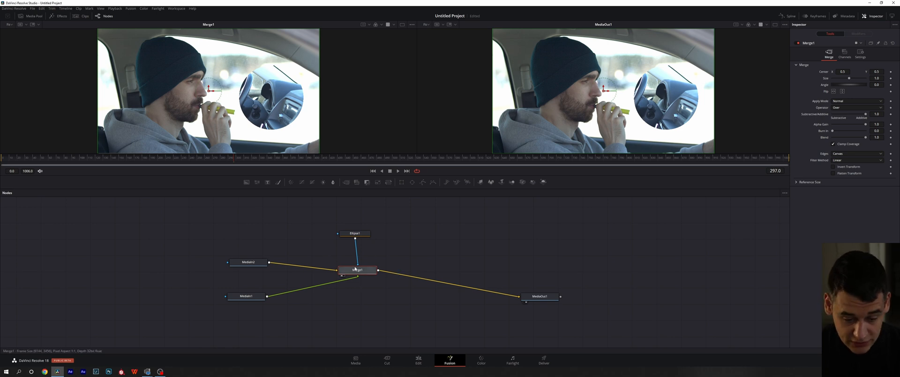
left_click_drag(368, 277, 363, 277)
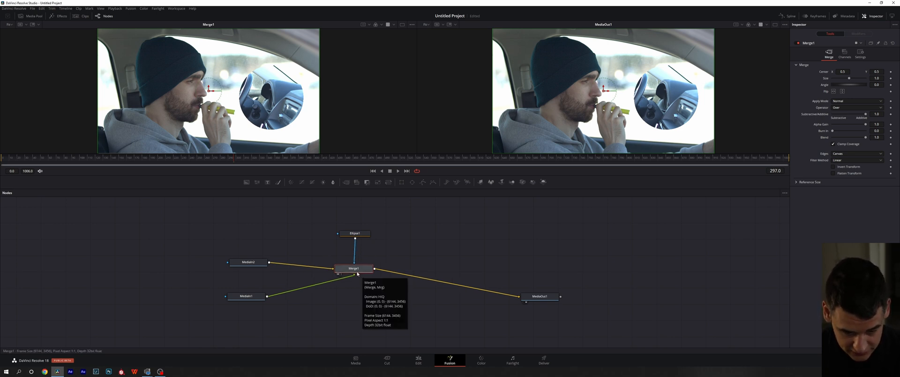
key("Delete")
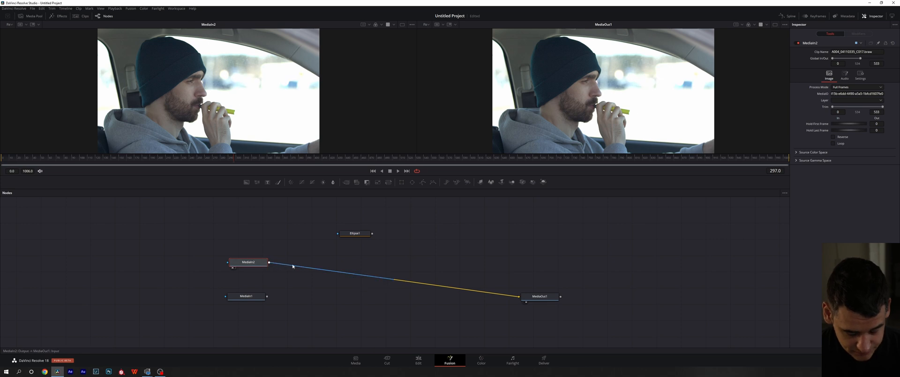
Undo the merge deletion, the ellipse mask edits and the earlier Merge1 connections, restoring the direct link from MediaIn1 to MediaOut1.
key("ctrl+z")
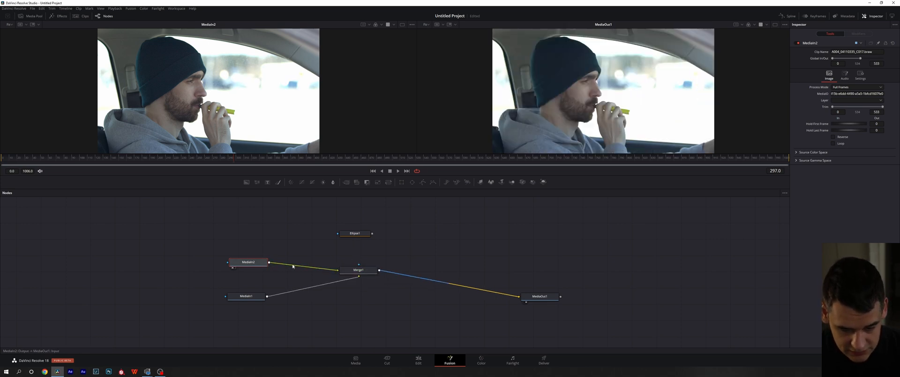
key("ctrl+z")
key("ctrl+z")
key("ctrl+z")
key("ctrl+z")
key("ctrl+z")
key("ctrl+z")
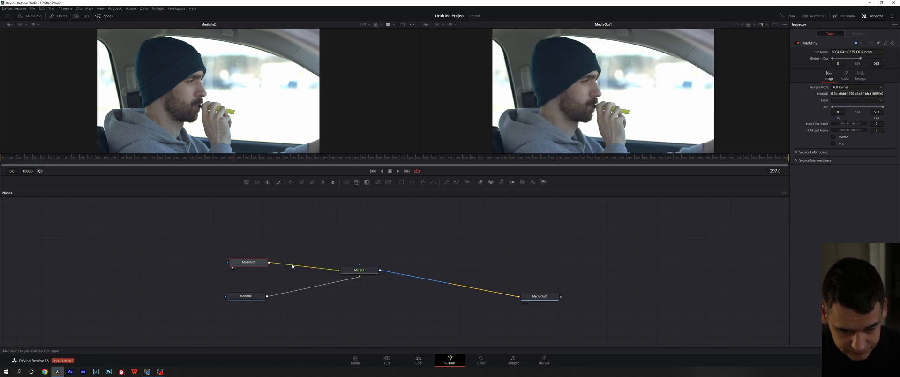
key("ctrl+z")
key("ctrl+z")
key("ctrl+z")
key("ctrl+z")
key("ctrl+z")
key("ctrl+z")
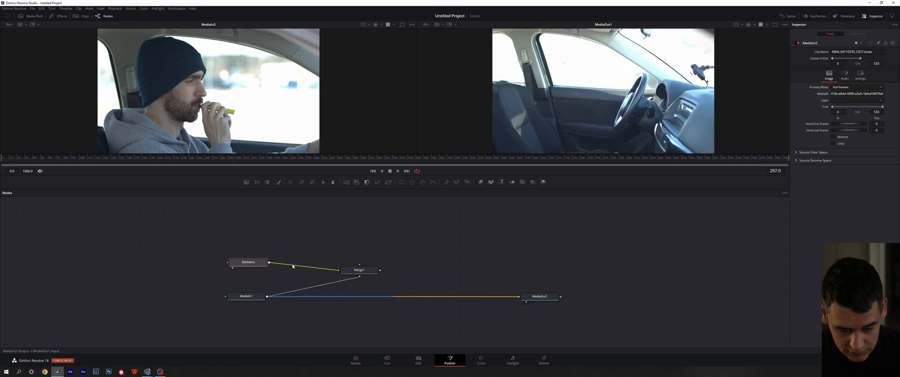
key("ctrl+z")
key("ctrl+z")
key("ctrl+z")
Delete the leftover nodes beside the main chain, keeping only MediaIn1 and MediaOut1, and select MediaIn1.
left_click_drag(213, 250, 359, 275)
key("Delete")
left_click(254, 296)
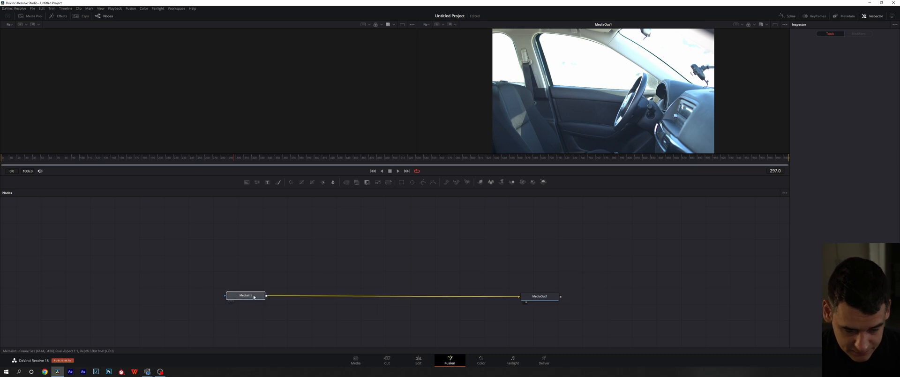
Insert a Defocus node between MediaIn1 and MediaOut1 and space it away from MediaIn1.
left_click_drag(383, 305, 390, 275)
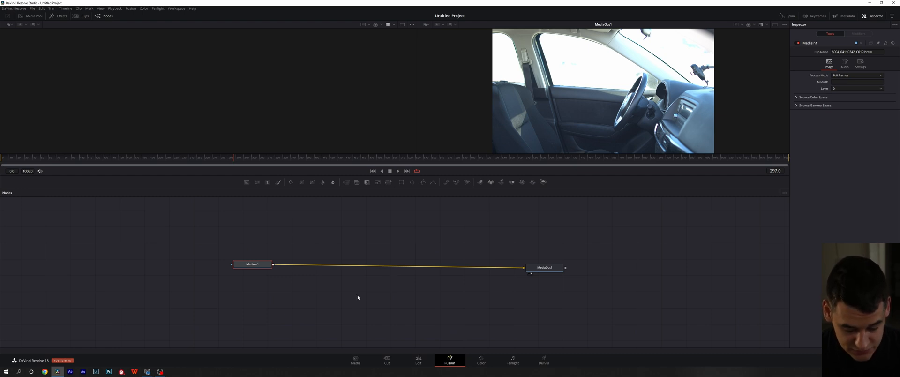
key("shift+space")
type("defo")
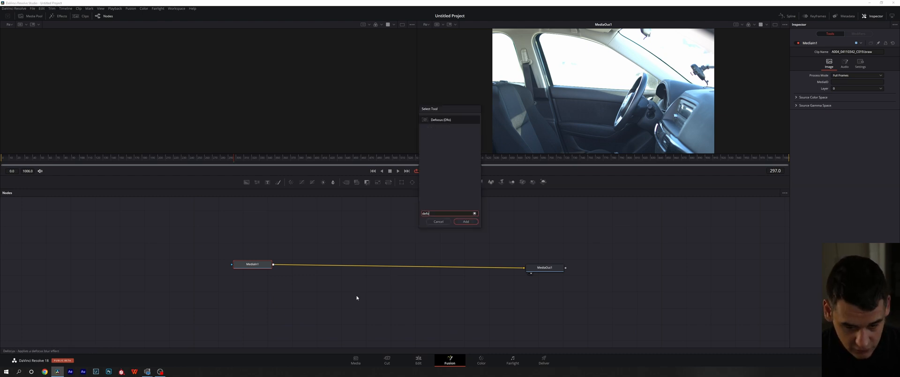
key("Return")
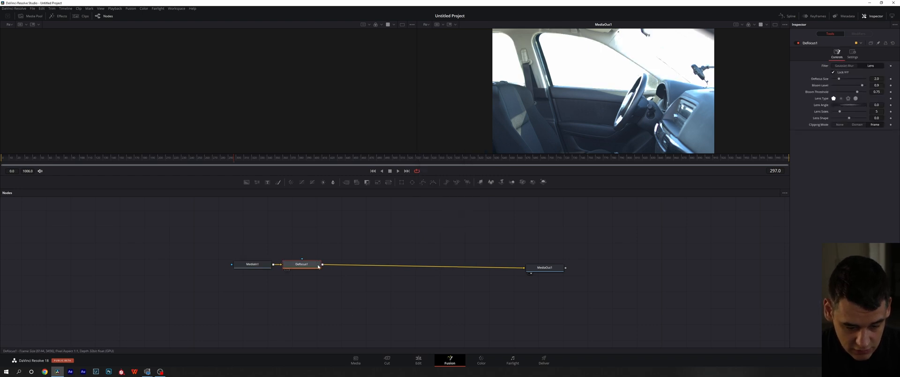
left_click_drag(312, 266, 360, 264)
Insert a TV node between Defocus1 and MediaOut1 and set its Scan Lines to 2.
key("shift+space")
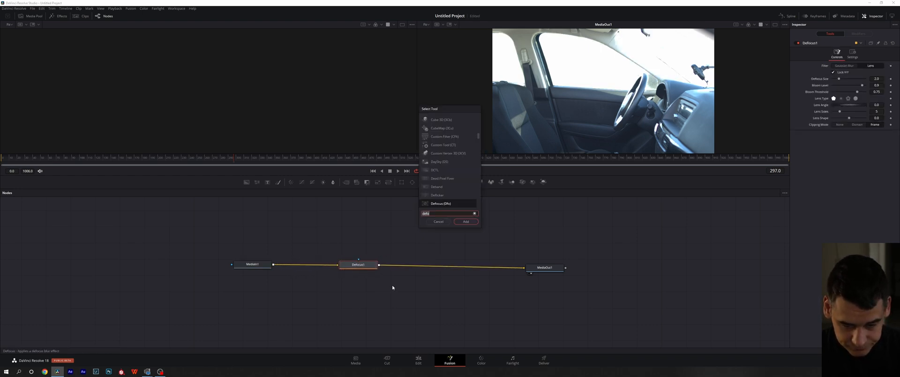
type("tv")
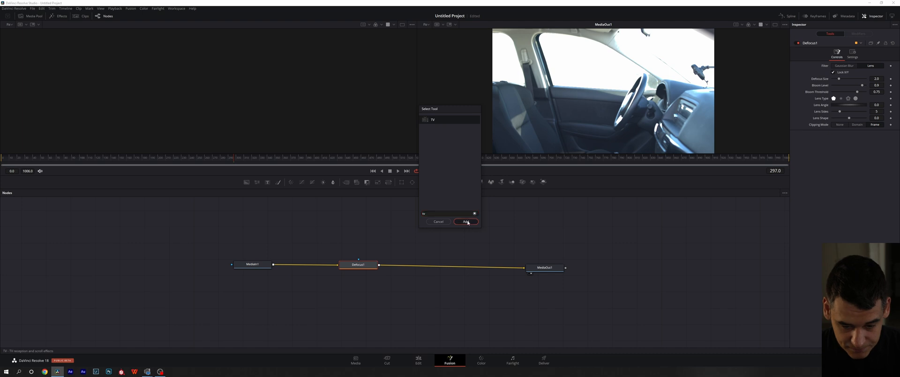
key("Return")
left_click_drag(419, 266, 446, 269)
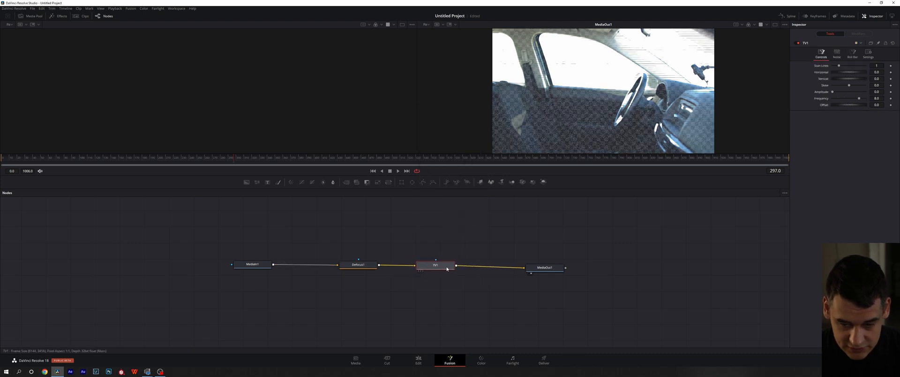
left_click_drag(839, 66, 846, 68)
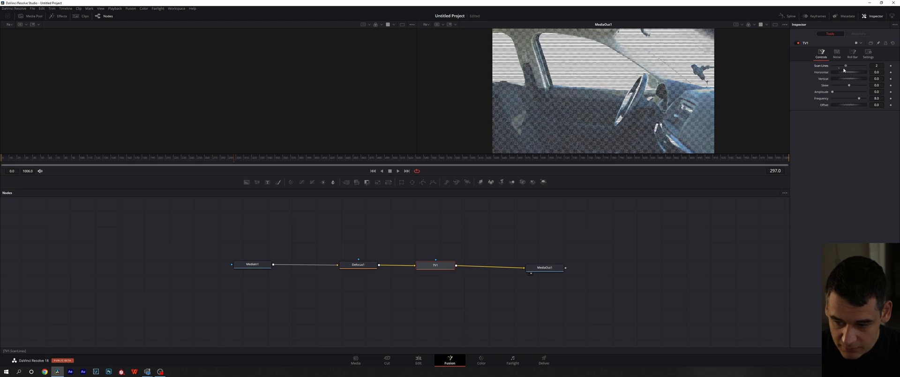
Review the processing order by selecting MediaIn1, Defocus1 and TV1 one after another.
left_click(260, 267)
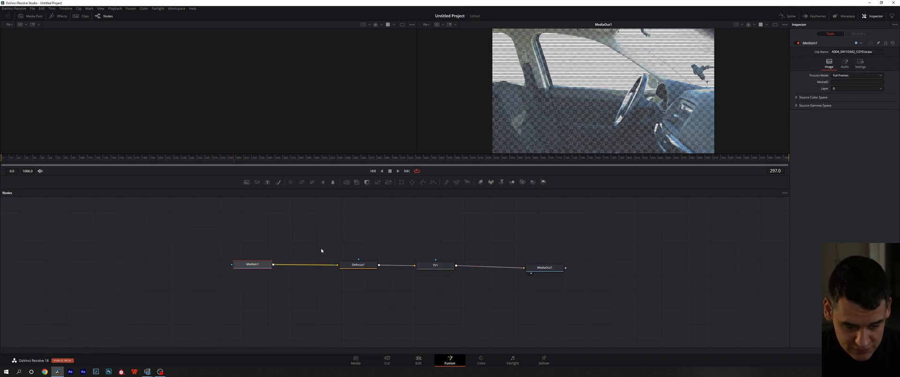
left_click(357, 265)
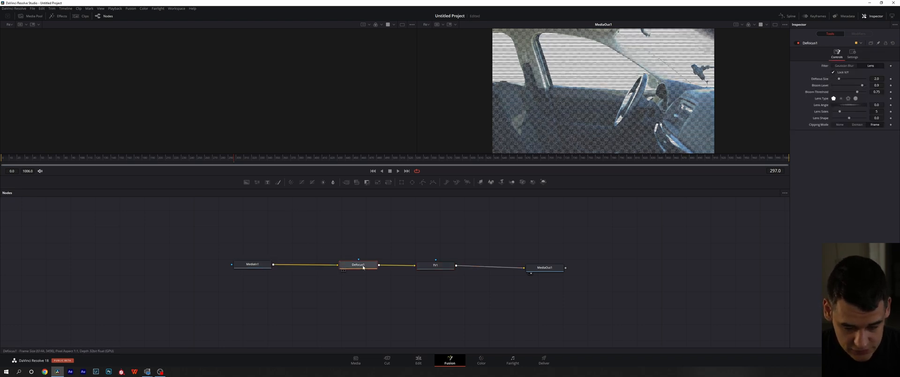
left_click(428, 266)
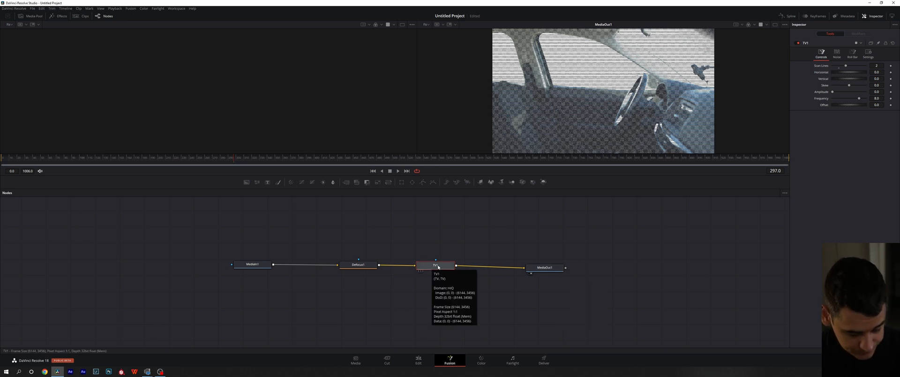
Reorder the chain by extracting TV1 and reinserting it between MediaIn1 and Defocus1.
left_click_drag(438, 267, 378, 233)
left_click_drag(362, 269, 450, 271)
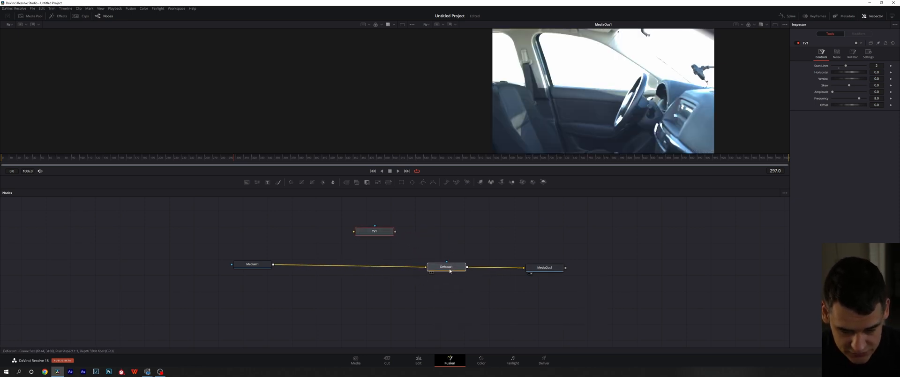
left_click_drag(375, 232, 364, 268)
left_click_drag(450, 268, 449, 262)
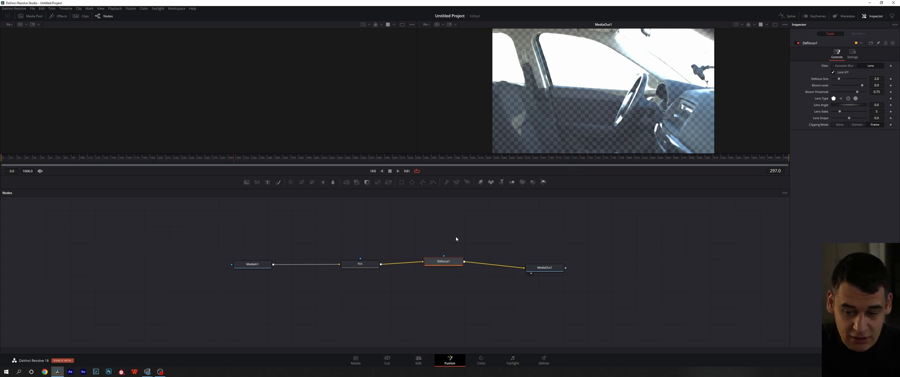
Display TV1's output in the first viewer to compare it with MediaOut1.
left_click(349, 265)
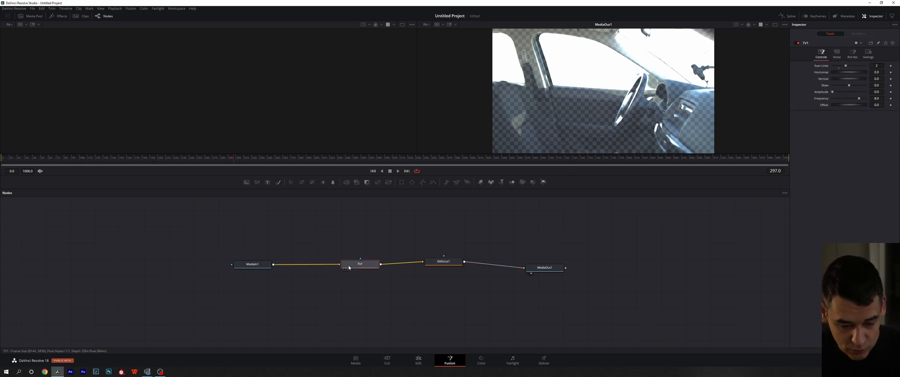
key("1")
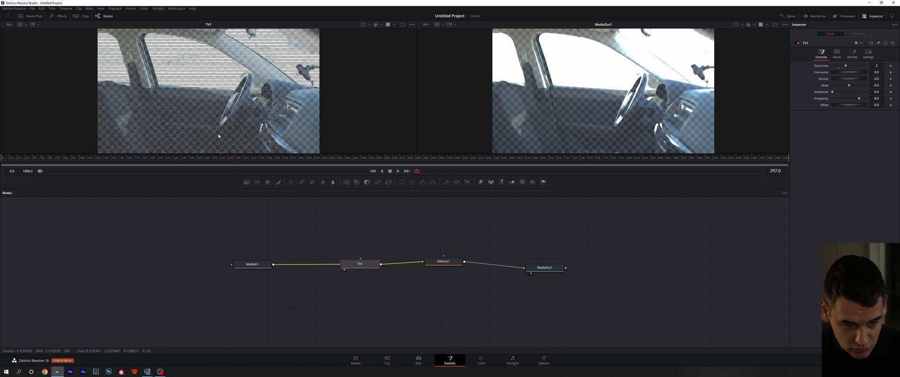
Review the processing order by selecting Defocus1, the upstream pair MediaIn1 and TV1, and each of those two nodes separately.
left_click_drag(455, 263, 459, 267)
left_click(459, 267)
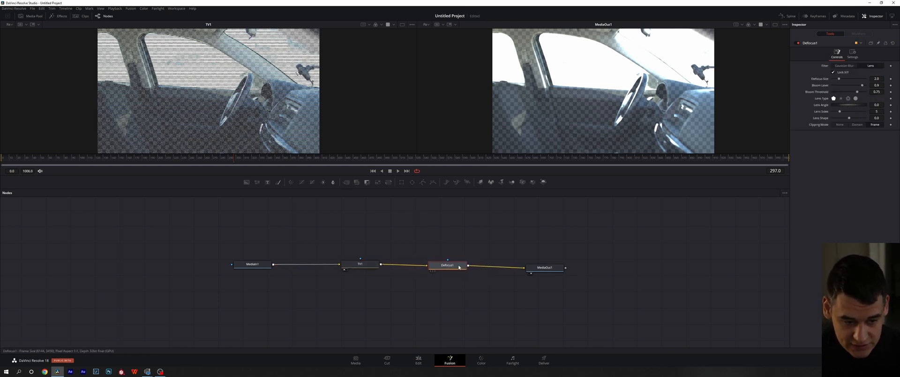
left_click_drag(224, 226, 385, 306)
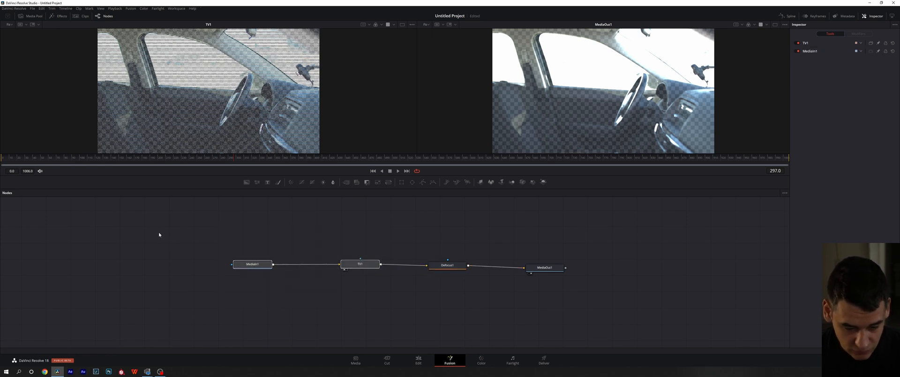
left_click_drag(151, 223, 407, 324)
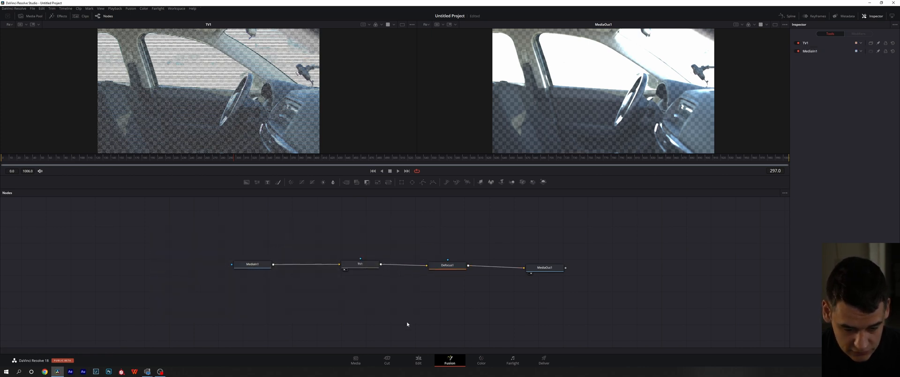
left_click(263, 265)
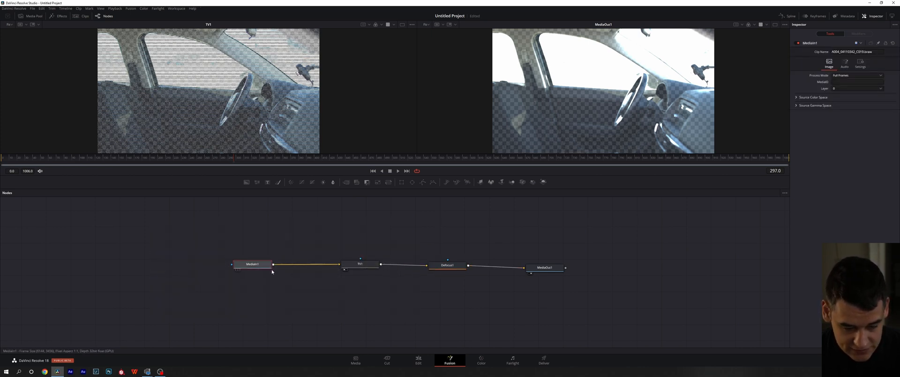
left_click(377, 266)
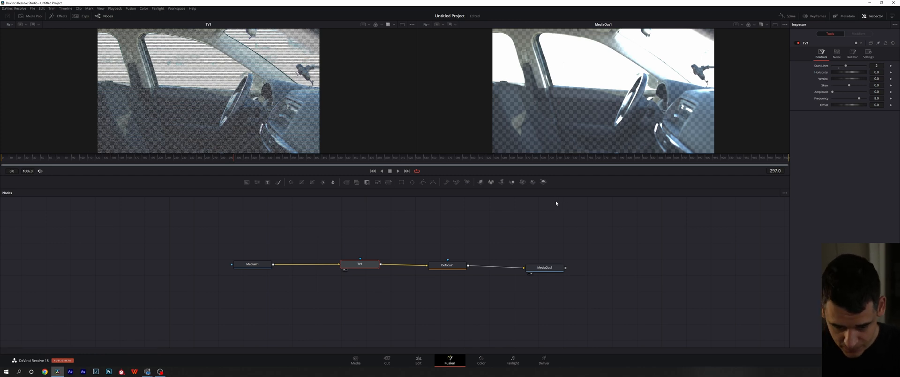
mouse_move(846, 66)
left_mouse_down()
mouse_move(860, 65)
mouse_move(846, 66)
left_mouse_up()
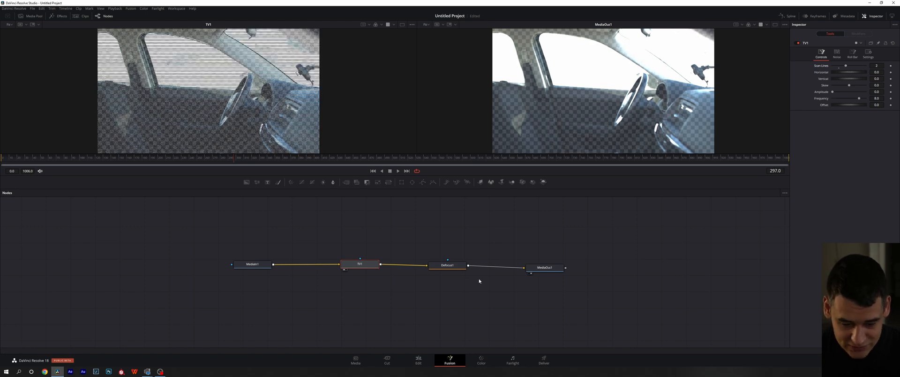
Reorder the chain by extracting Defocus1, moving TV1 closer to MediaOut1, and reinserting Defocus1 between MediaIn1 and TV1.
left_click_drag(457, 270, 341, 238)
left_click_drag(372, 267, 466, 269)
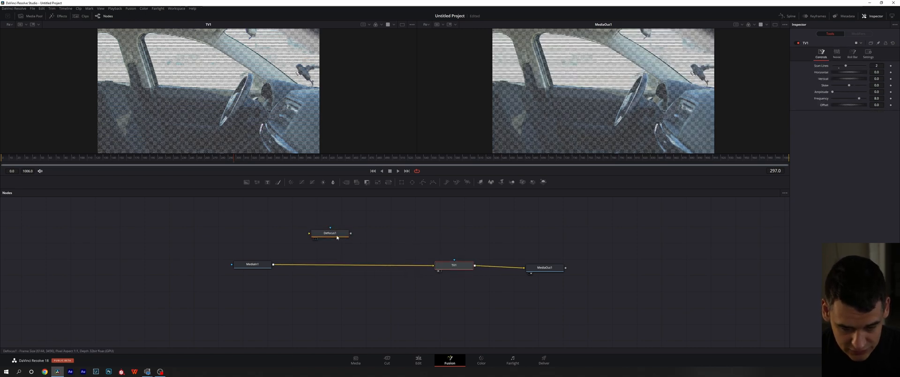
left_click_drag(337, 237, 367, 269)
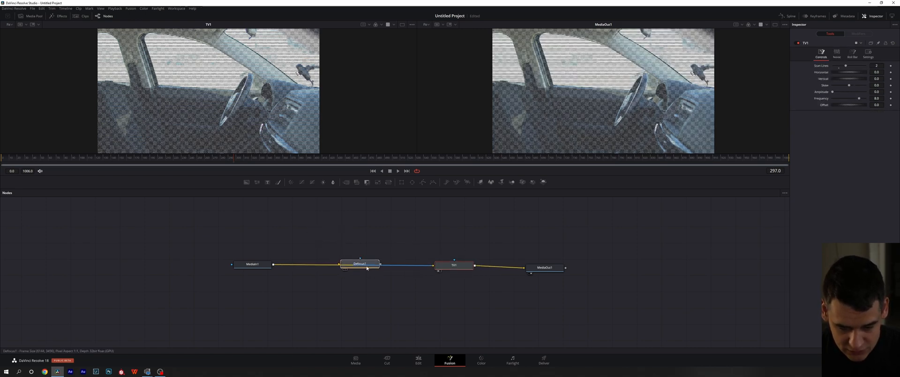
left_click(370, 265)
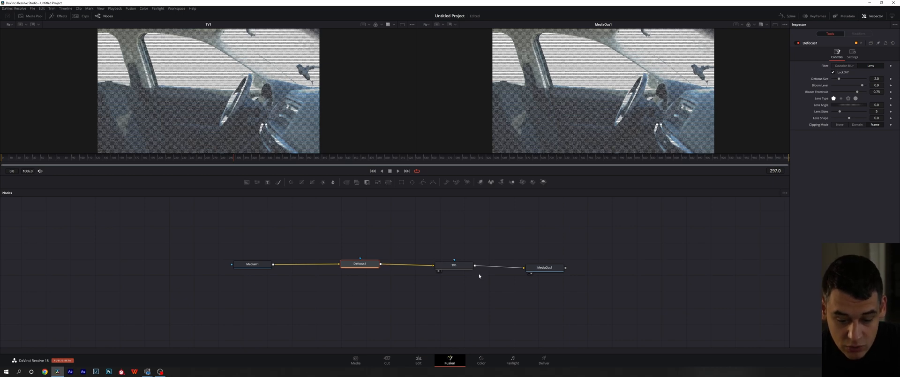
Trace the new order backwards by selecting MediaOut1, TV1, and the upstream pair Defocus1 and MediaIn1.
left_click(544, 267)
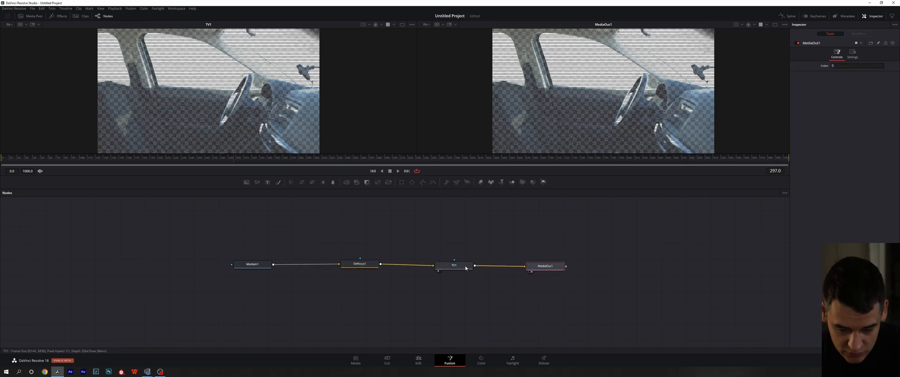
left_click_drag(466, 268, 468, 267)
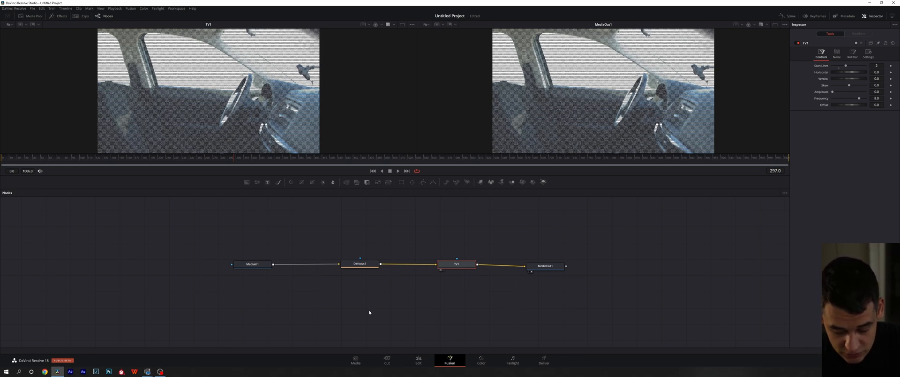
left_click_drag(151, 226, 412, 293)
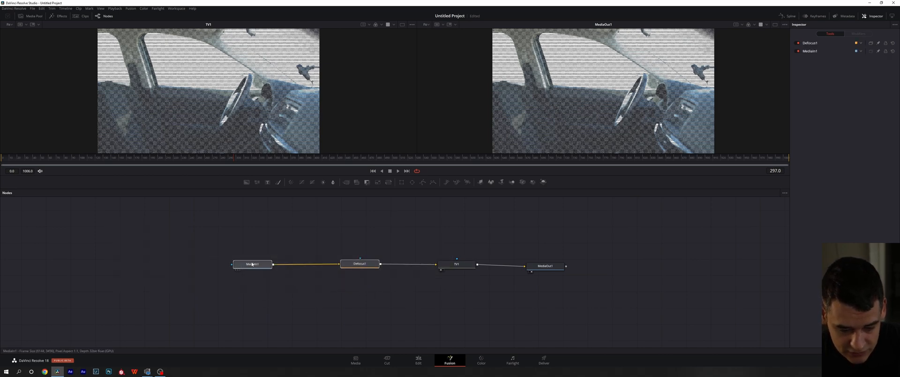
Shift MediaIn1 and Defocus1 above TV1, realign all four nodes in one row, and save the project.
left_click_drag(360, 264, 516, 244)
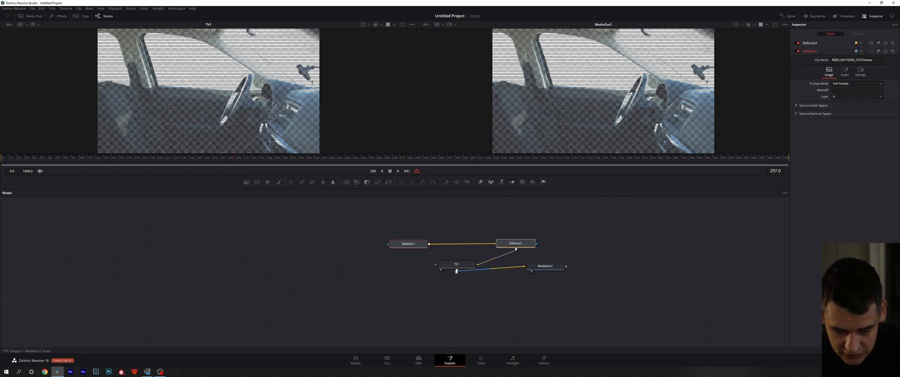
left_click_drag(457, 265, 488, 269)
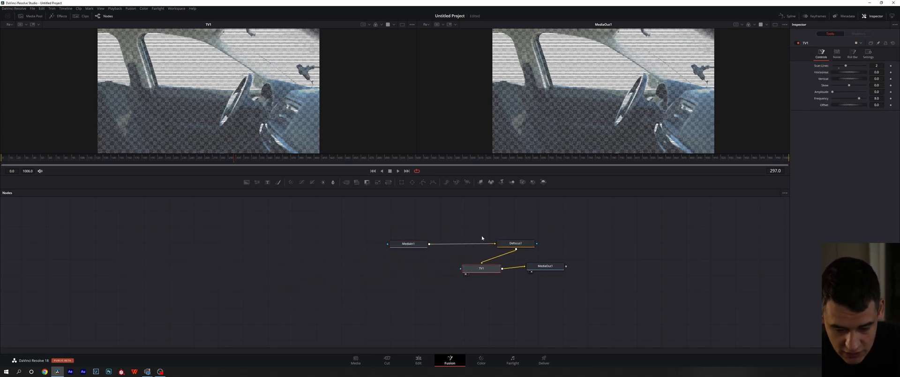
left_click_drag(362, 234, 395, 270)
left_click_drag(492, 270, 469, 268)
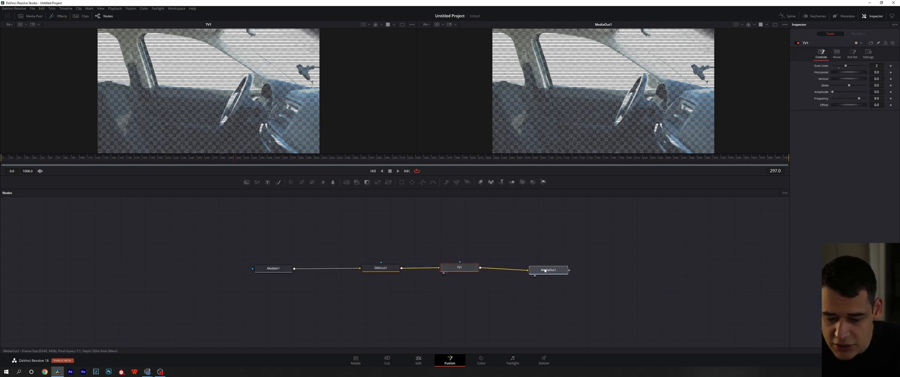
left_click_drag(545, 269, 546, 269)
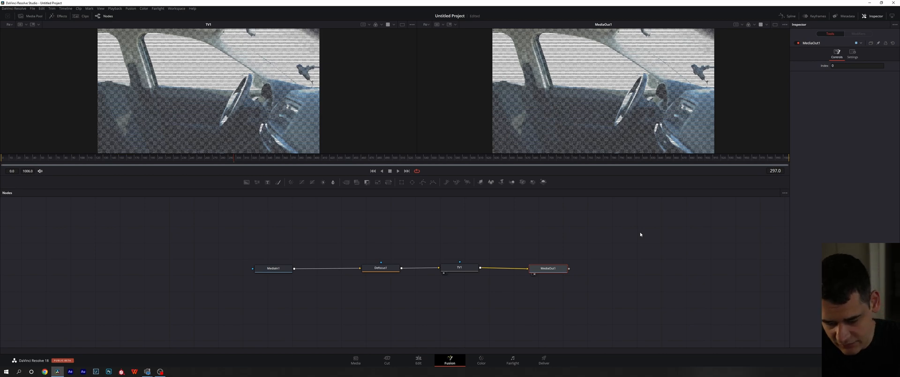
key("ctrl+s")
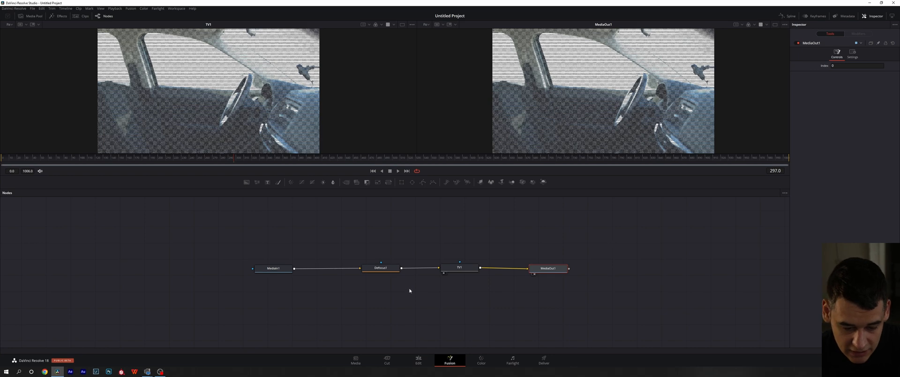
Use TV1's Select Upstream command to highlight every node that feeds into it.
left_click_drag(431, 244, 581, 306)
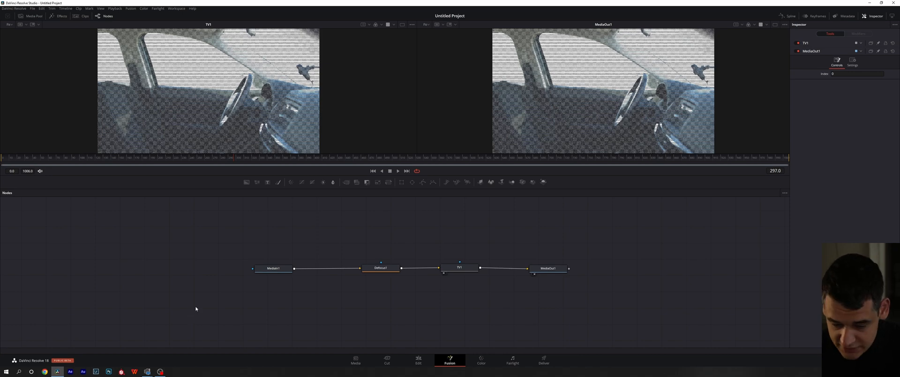
left_click(455, 270)
right_click(455, 271)
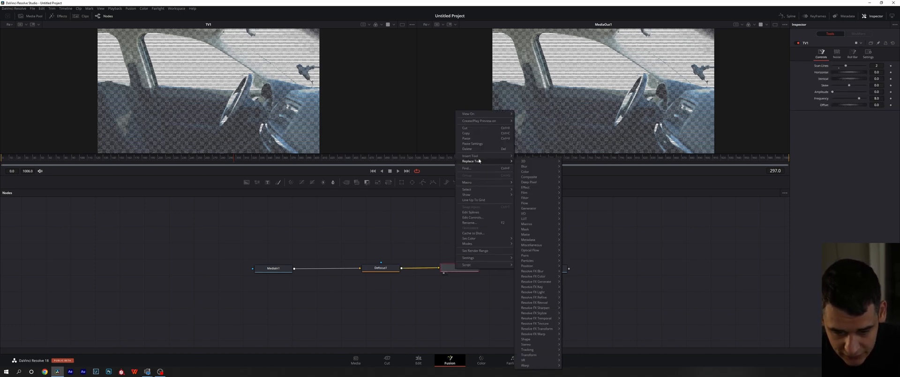
mouse_move(490, 184)
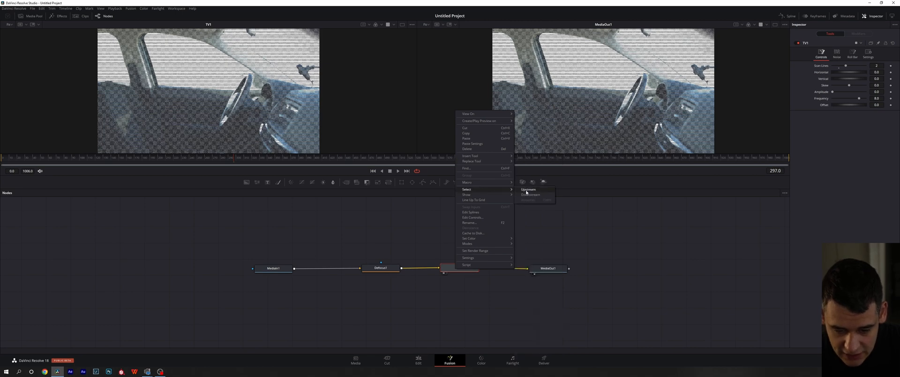
left_click(527, 193)
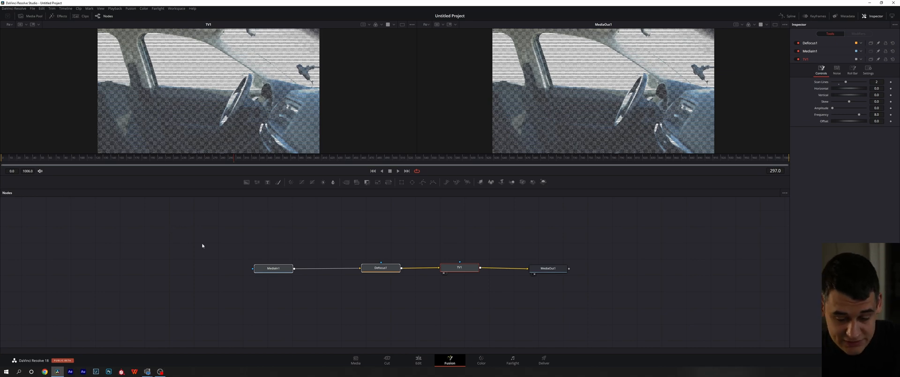
Add the nodes downstream of TV1 to the selection, and clear the selection.
right_click(460, 267)
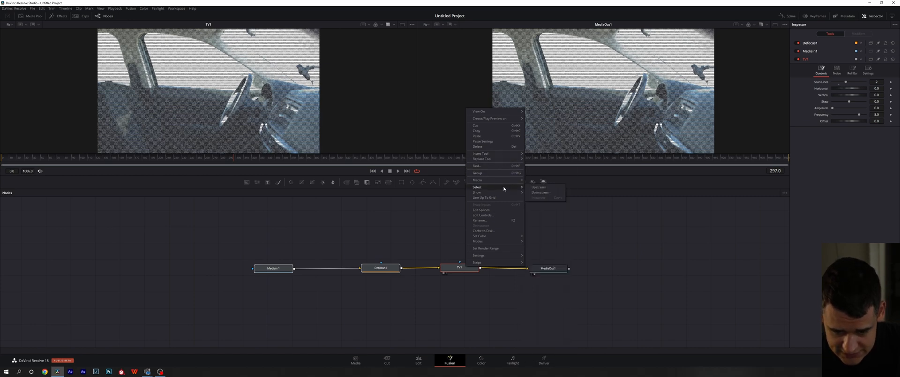
left_click(539, 192)
left_click(544, 291)
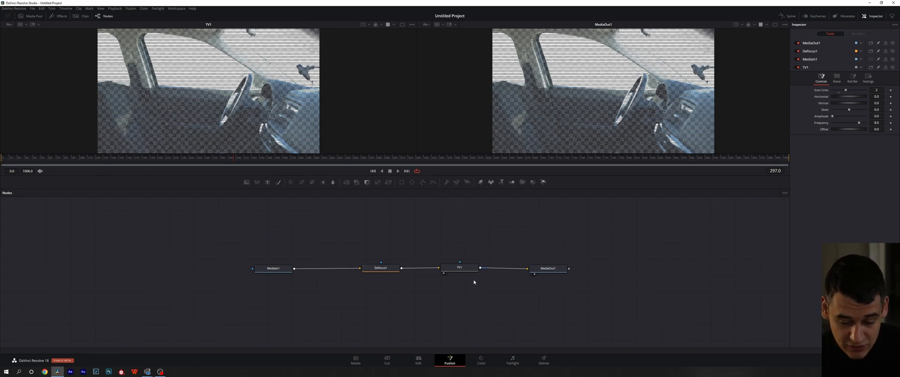
Move TV1 to the far left of MediaIn1, select its upstream nodes, and shift the selected nodes together.
left_click_drag(460, 270, 49, 248)
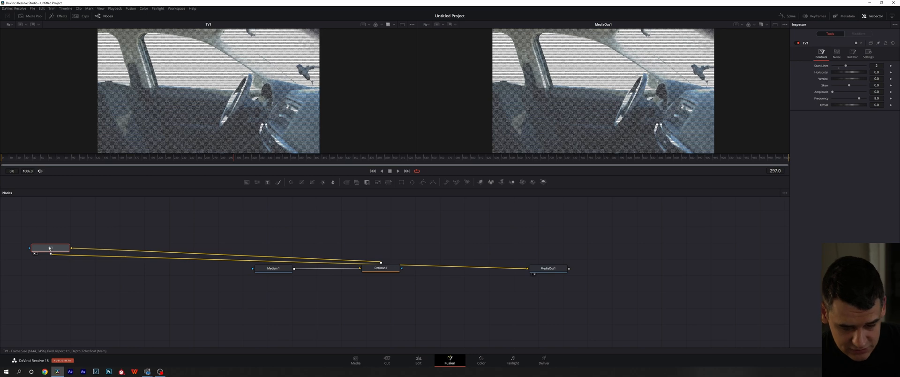
right_click(50, 248)
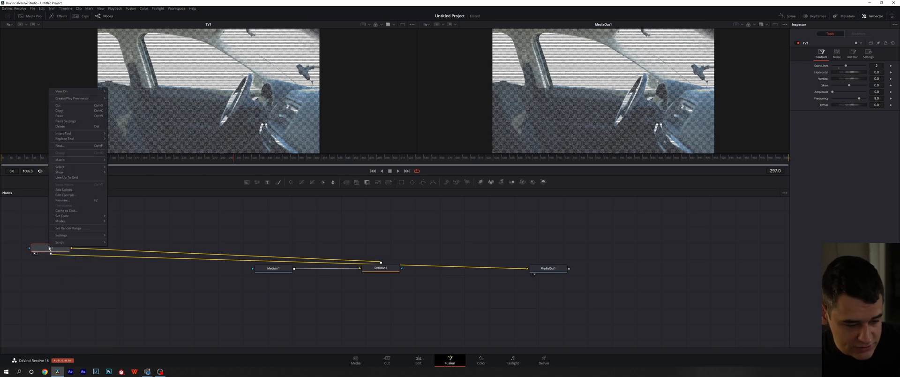
left_click(132, 305)
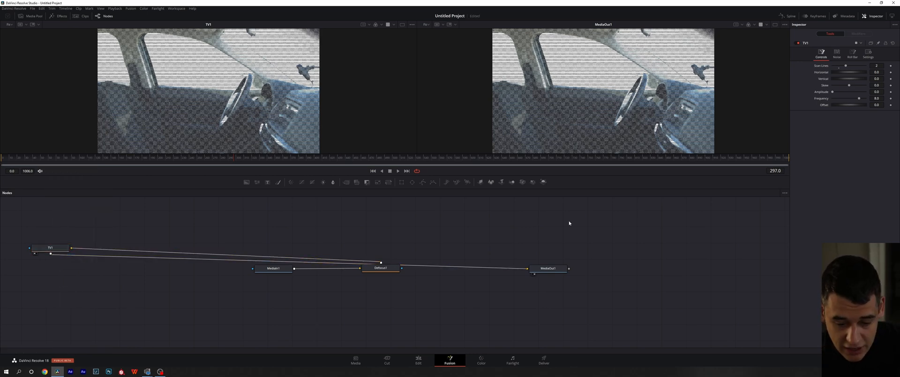
right_click(46, 251)
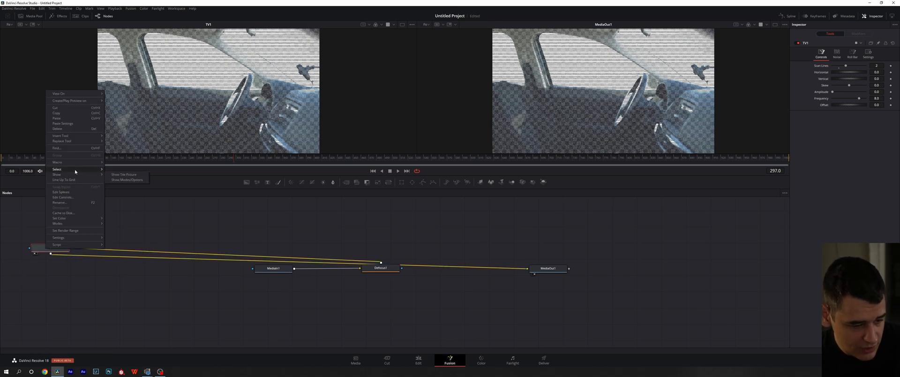
left_click(122, 169)
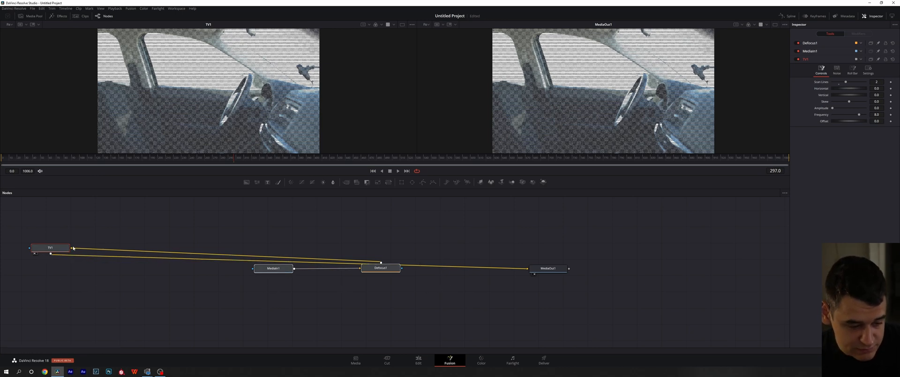
left_click_drag(44, 247, 211, 253)
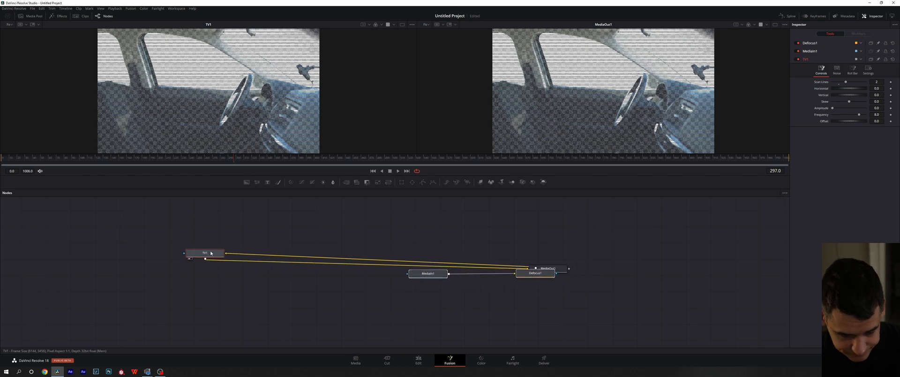
Undo the last two node moves and clear the selection.
key("ctrl+z")
key("ctrl+z")
left_click(349, 297)
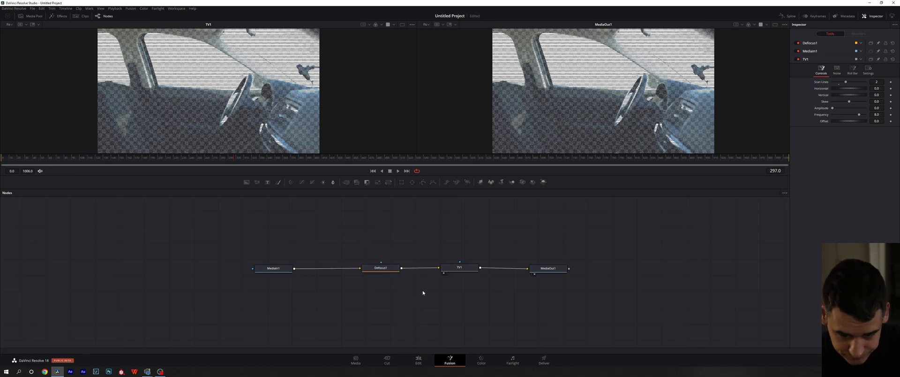
Add an unconnected Delta Keyer node and place it above Defocus1.
left_click(286, 269)
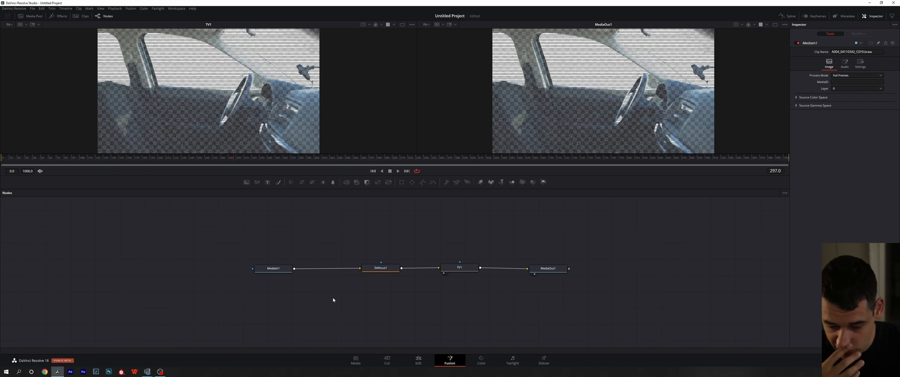
key("shift+space")
type("tv")
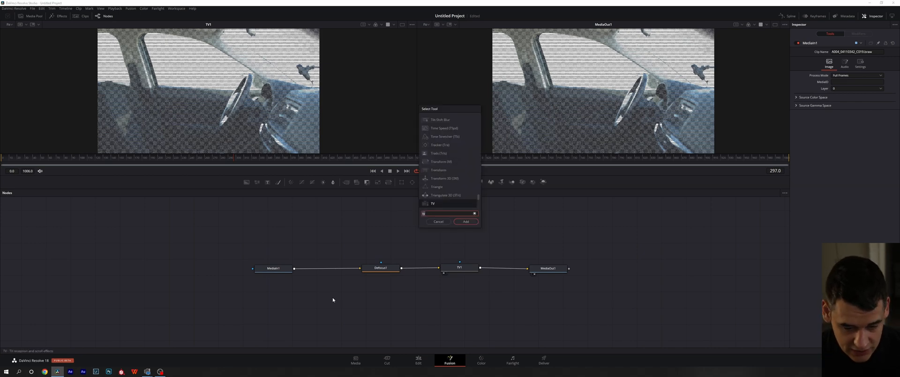
key("BackSpace")
key("BackSpace")
type("del")
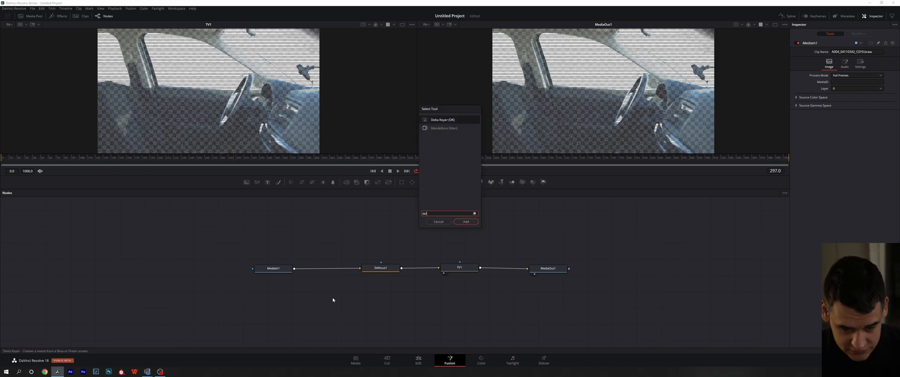
left_click(472, 222)
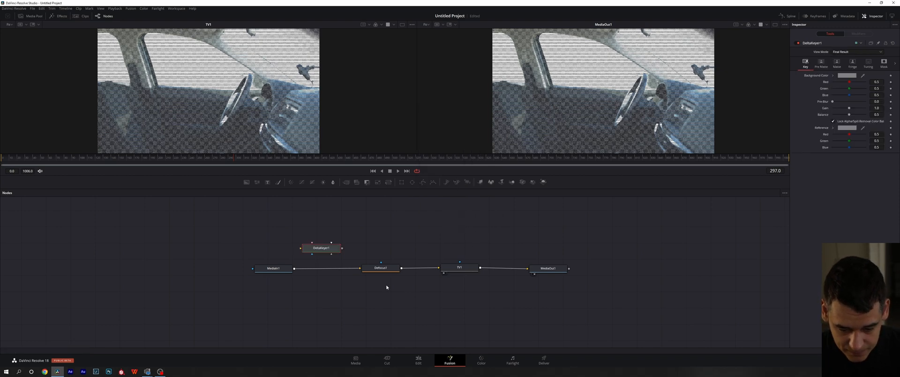
left_click_drag(349, 253, 388, 228)
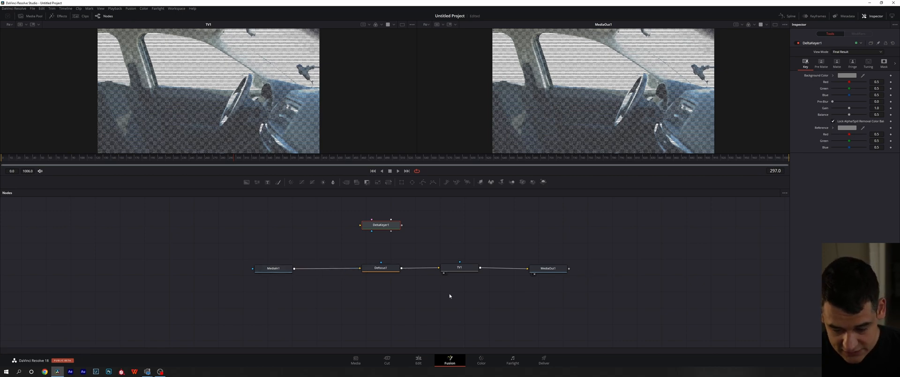
Connect MediaIn1's output to DeltaKeyer1 and add a Merge node fed by DeltaKeyer1.
left_click_drag(295, 270, 361, 225)
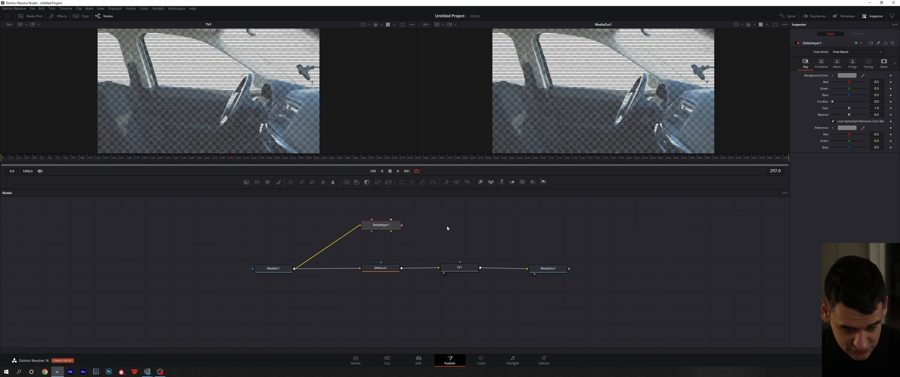
key("shift+space")
type("del")
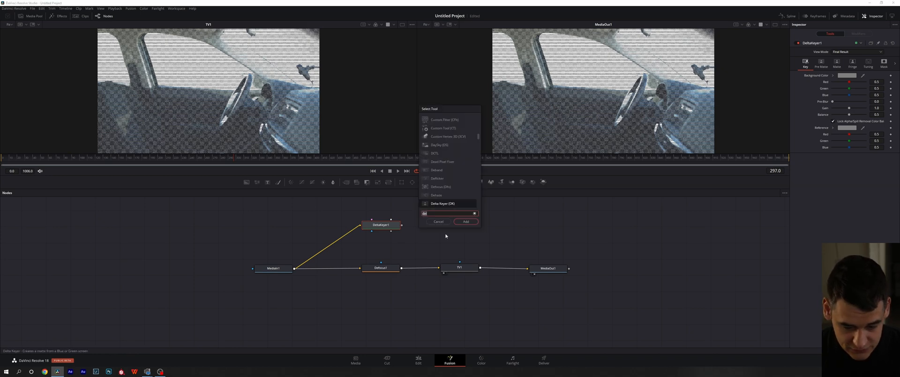
key("BackSpace")
key("BackSpace")
key("BackSpace")
type("merg")
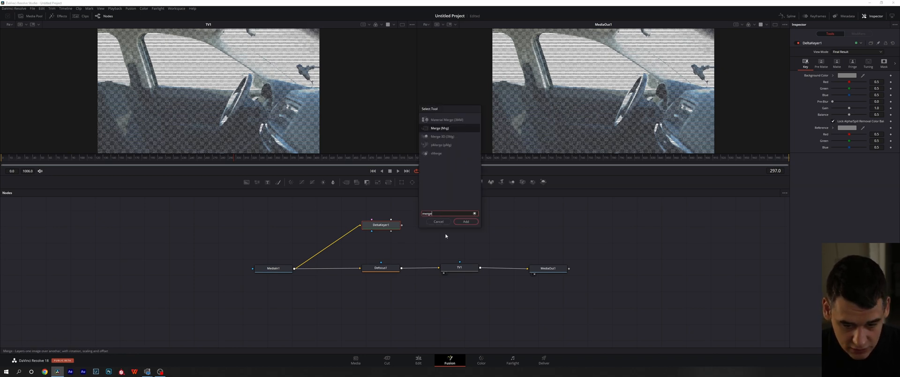
type("e")
key("Return")
Place Merge1 farther from DeltaKeyer1, connect TV1 to its foreground input, and connect its output to MediaOut1.
left_click_drag(437, 227, 505, 221)
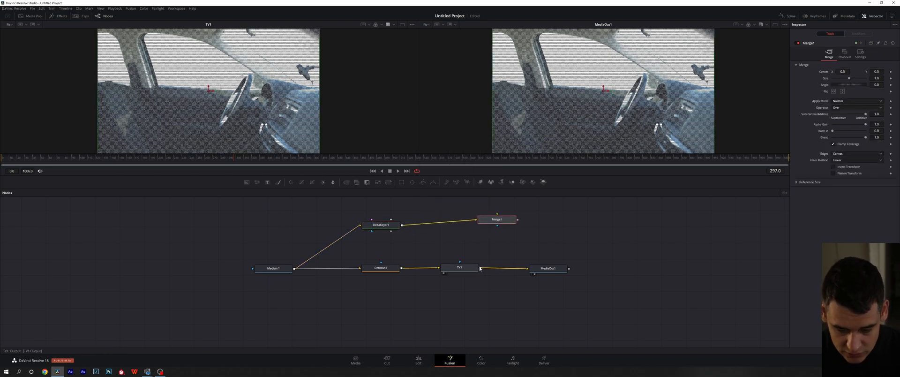
left_click_drag(480, 268, 497, 226)
left_click_drag(519, 220, 529, 268)
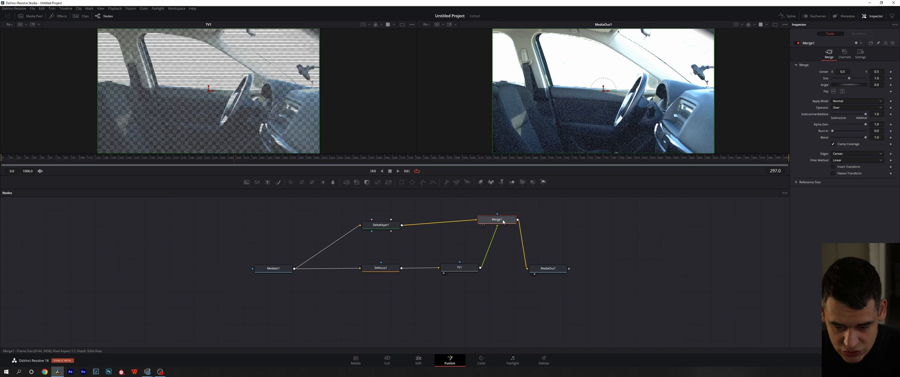
Delete Merge1 and DeltaKeyer1, move Defocus1 below MediaIn1's row, and reconnect TV1's output to MediaOut1.
key("Delete")
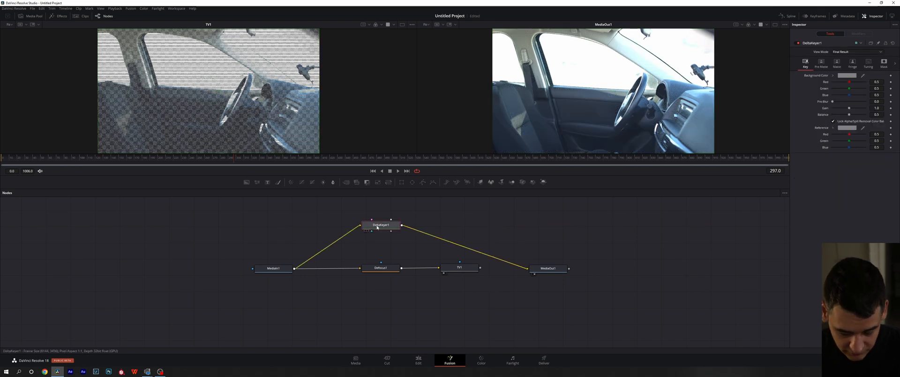
key("Delete")
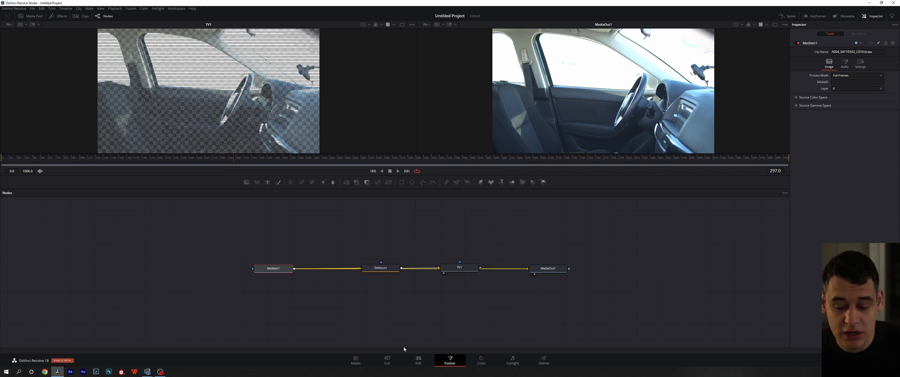
left_click_drag(380, 267, 370, 298)
left_click_drag(479, 268, 529, 269)
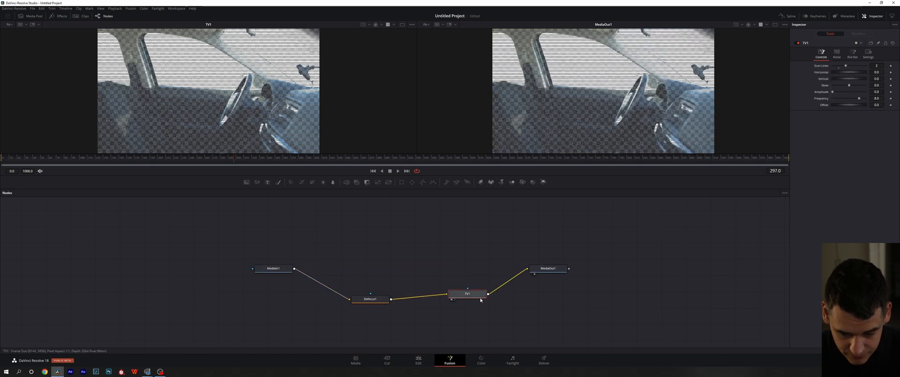
Line up Defocus1, TV1 and MediaOut1 in one row with MediaIn1.
left_click_drag(476, 291, 481, 264)
left_click_drag(370, 300, 363, 272)
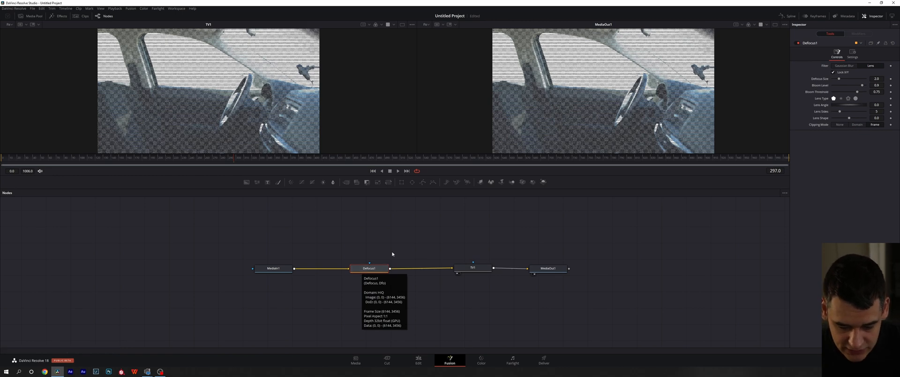
left_click_drag(561, 272, 564, 269)
left_click(563, 270)
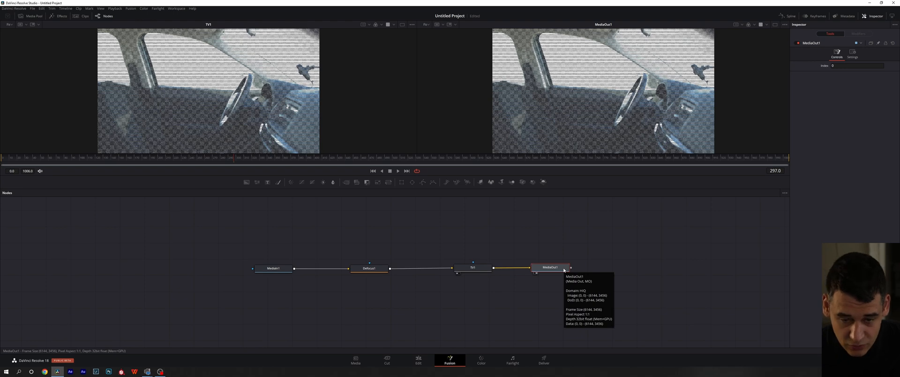
mouse_move(472, 267)
left_mouse_down()
mouse_move(248, 266)
mouse_move(90, 225)
mouse_move(502, 267)
mouse_move(473, 272)
left_mouse_up()
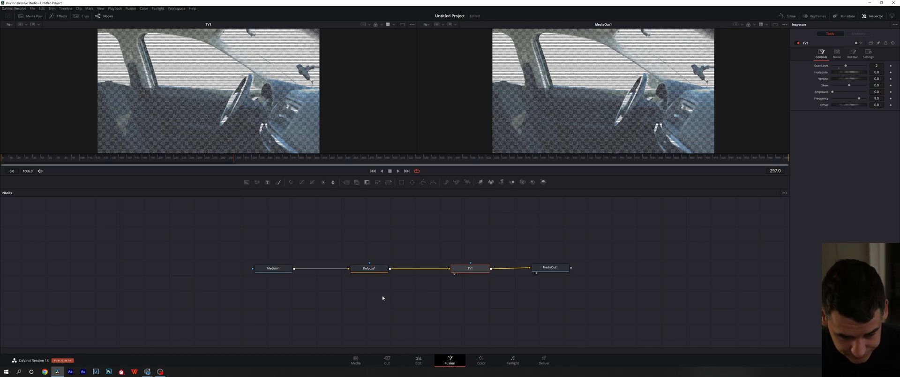
Spread the nodes out by moving Defocus1 above and left of MediaIn1 and TV1 far beyond MediaOut1.
scroll(382, 298, "down", 2)
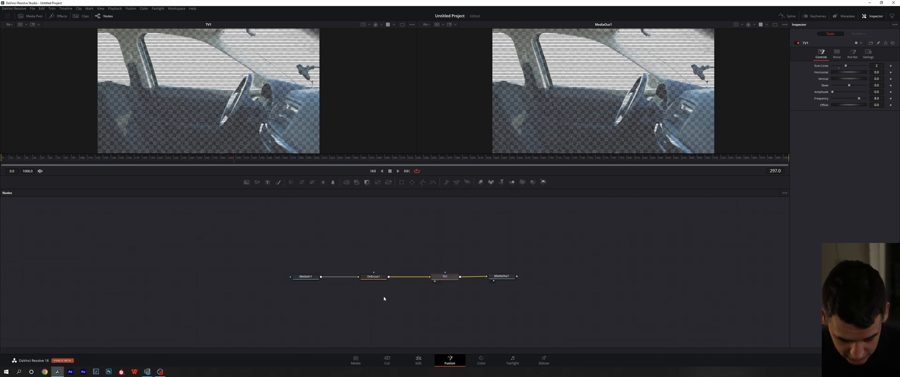
left_click_drag(374, 276, 178, 215)
left_click_drag(445, 280, 698, 279)
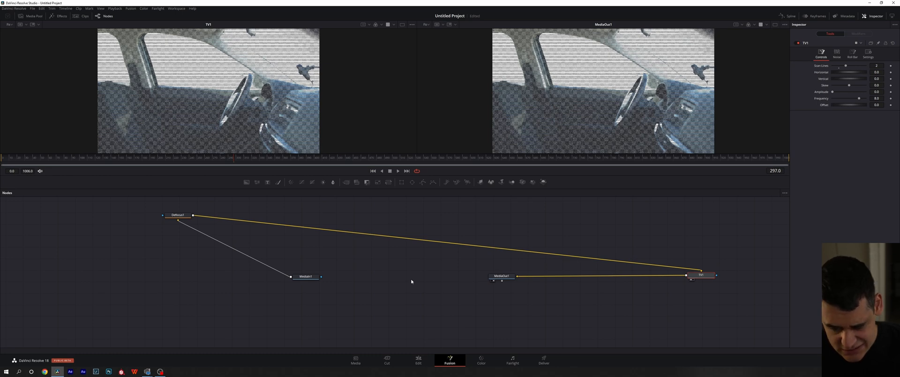
Switch the node connections to Orthogonal Pipes and move TV1 slightly upward.
right_click(356, 270)
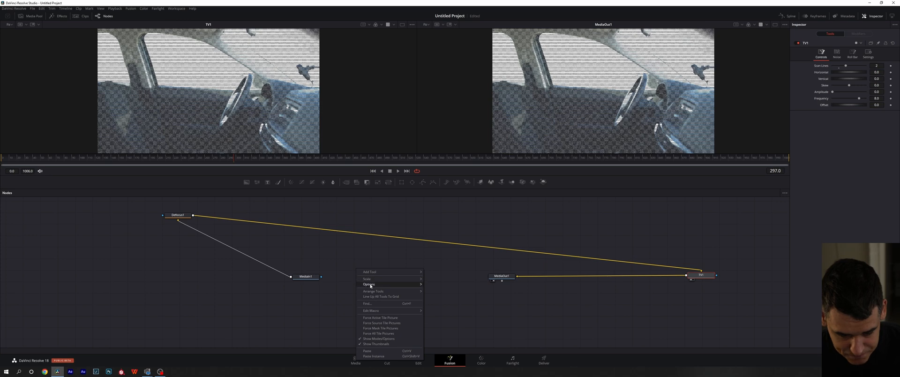
mouse_move(380, 284)
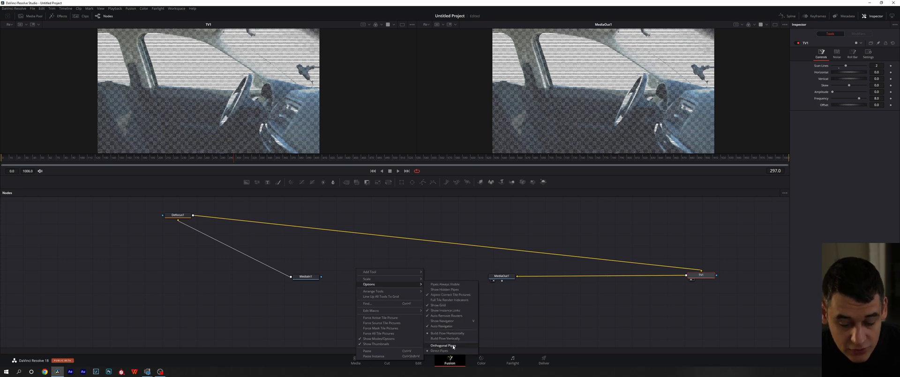
left_click(443, 346)
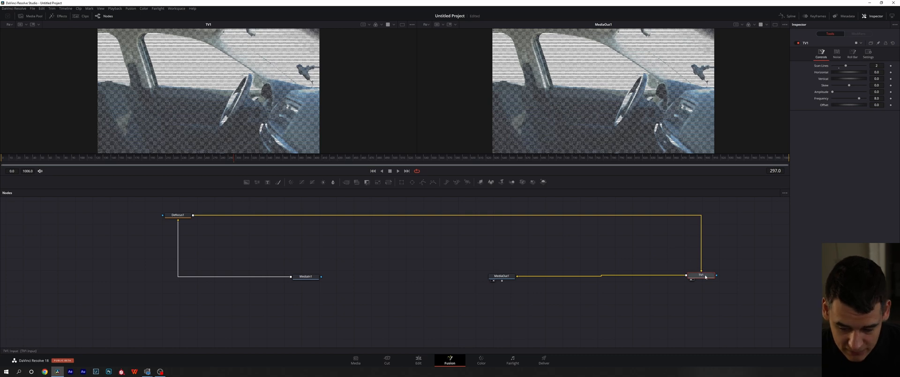
left_click_drag(705, 276, 703, 257)
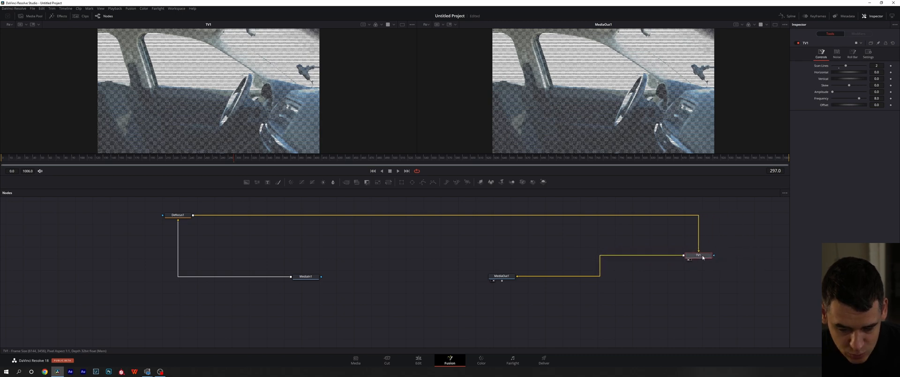
Switch the node connections back to Direct Pipes and save the project.
right_click(437, 257)
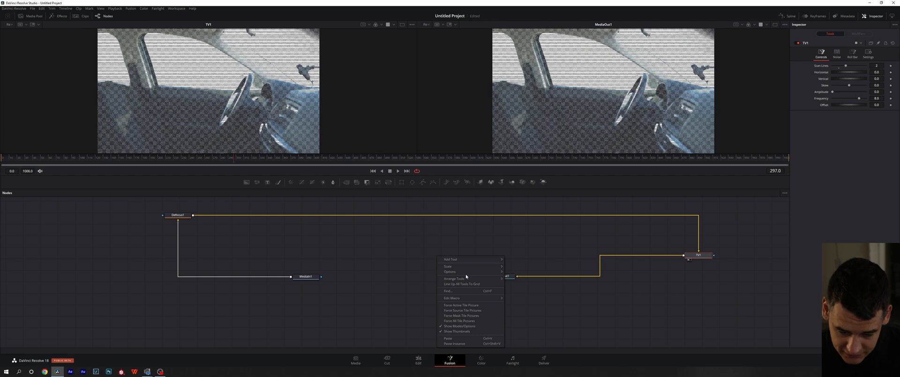
mouse_move(466, 272)
left_click(527, 341)
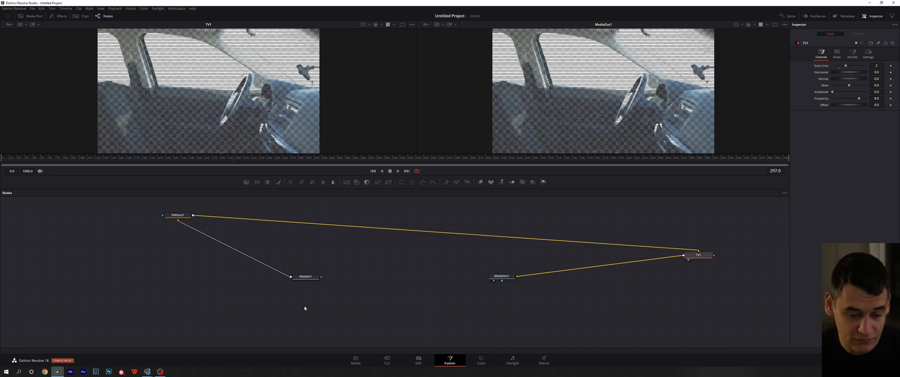
key("ctrl+s")
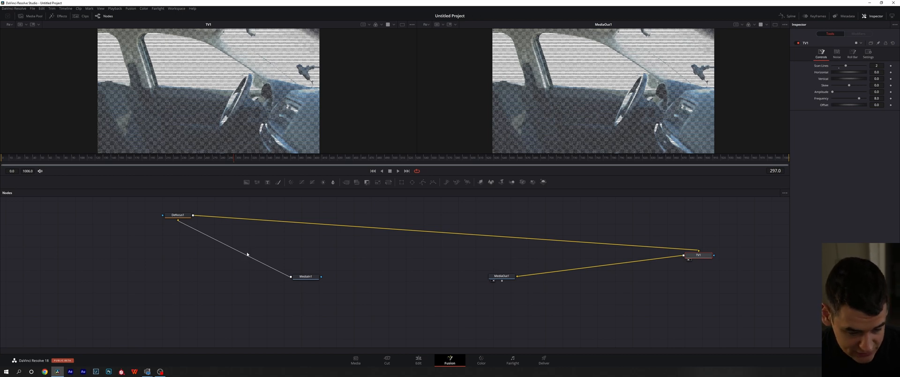
Insert a pipe router on the connection between MediaIn1 and Defocus1 and place it directly below Defocus1.
left_click(244, 254, "alt")
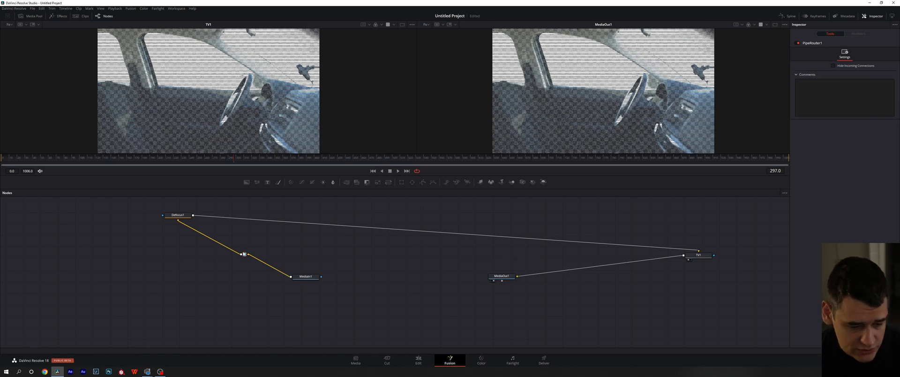
left_click_drag(244, 254, 179, 280)
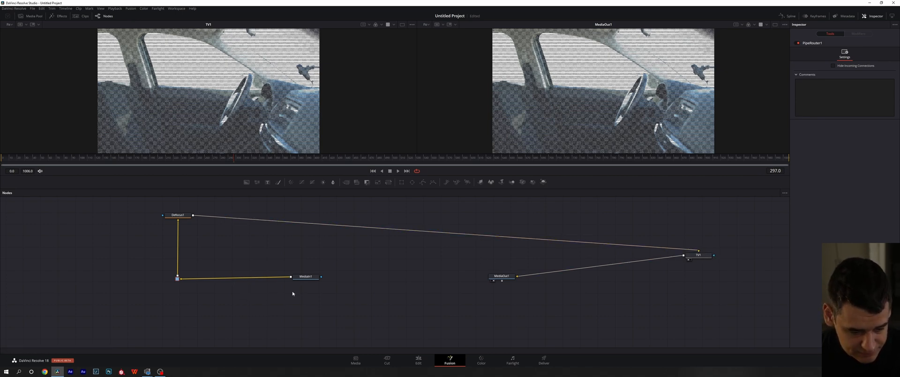
Add a second clip from the media pool and merge it into the connection between the pipe router and Defocus1.
left_click(26, 15)
left_click_drag(92, 134, 130, 278)
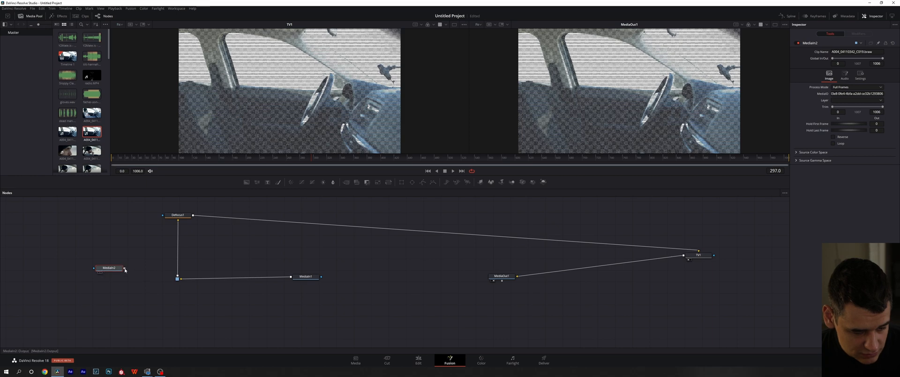
left_click_drag(126, 268, 146, 260)
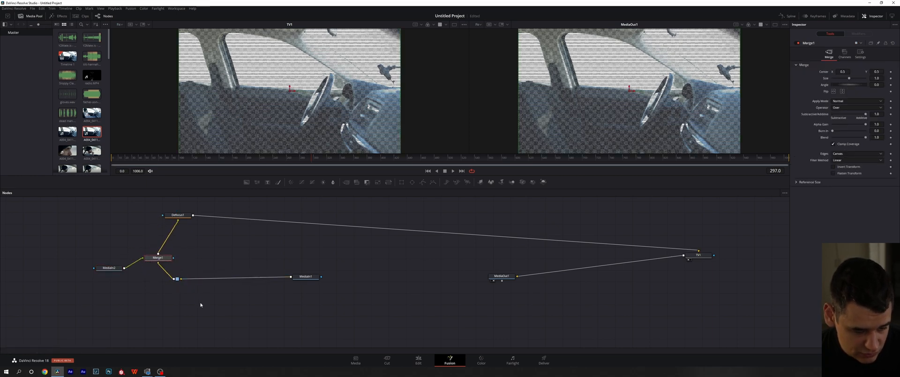
Undo the added clip and its merge, and hide the media pool.
key("ctrl+z")
key("ctrl+z")
key("ctrl+z")
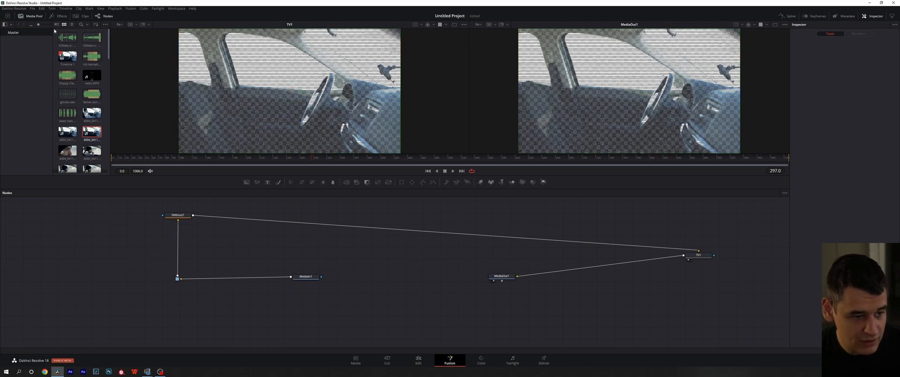
left_click(30, 16)
Add pipe routers on the Defocus1–TV1 and TV1–MediaOut1 connections and place them above and below TV1 as square corners.
mouse_move(177, 277)
left_mouse_down()
mouse_move(220, 275)
mouse_move(193, 247)
mouse_move(176, 285)
mouse_move(115, 257)
mouse_move(178, 280)
left_mouse_up()
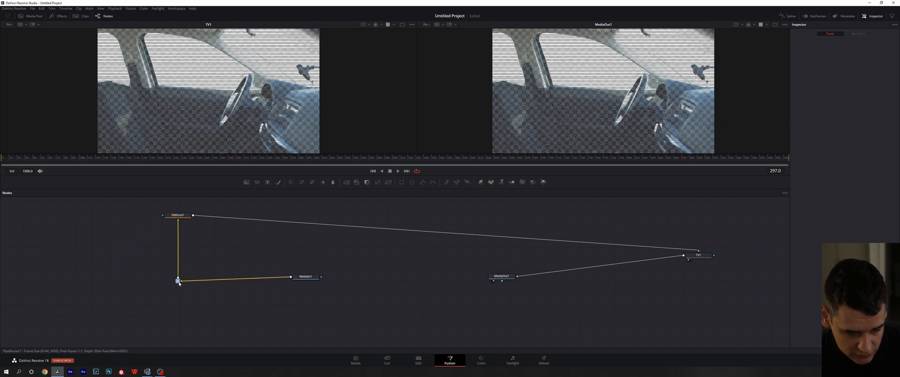
left_click(456, 233, "alt")
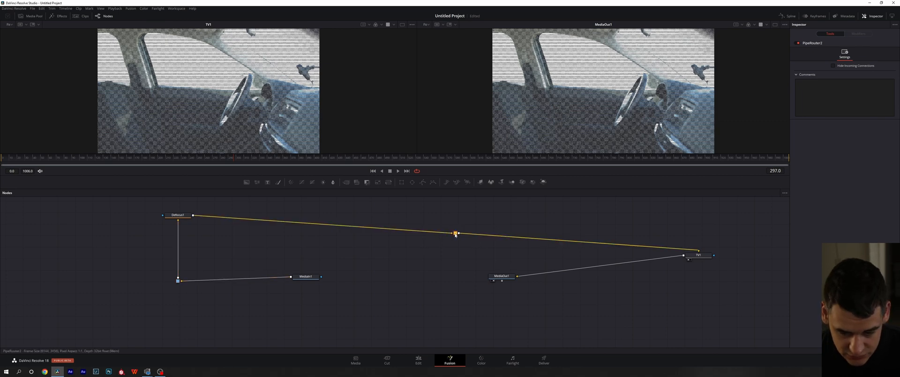
left_click_drag(455, 233, 700, 215)
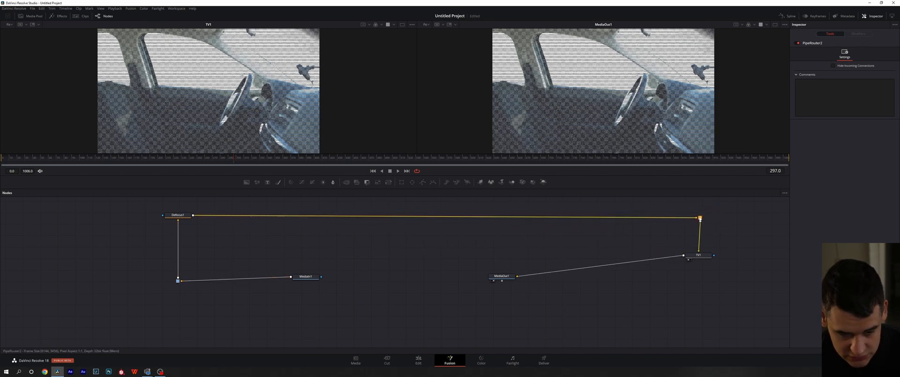
left_click(612, 266, "alt")
left_click_drag(612, 264, 699, 278)
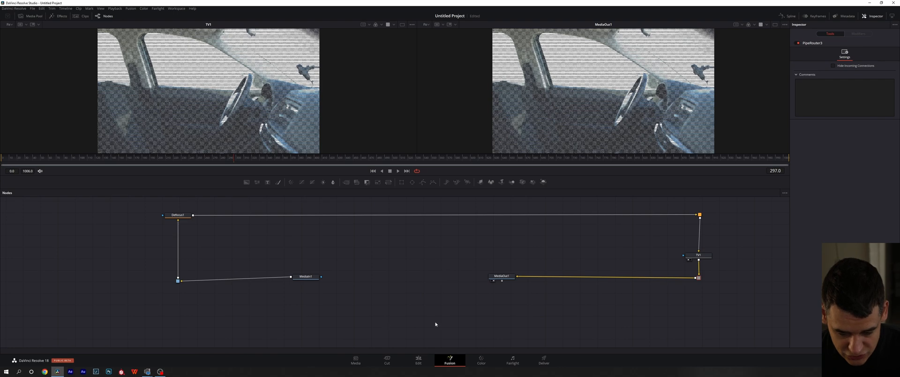
right_click(424, 333)
mouse_move(450, 260)
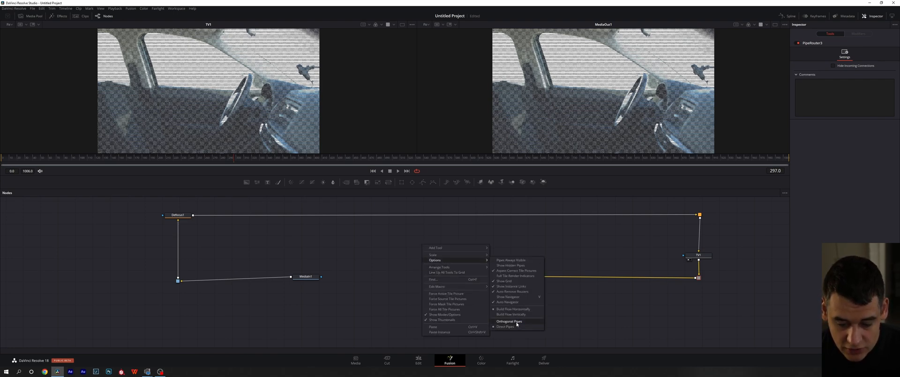
left_click(407, 255)
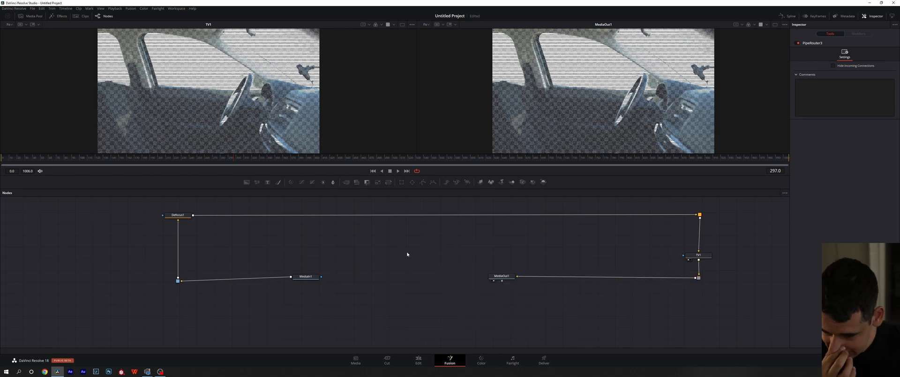
Undo the pipe routers and the spread-out node moves.
key("ctrl+z")
key("ctrl+z")
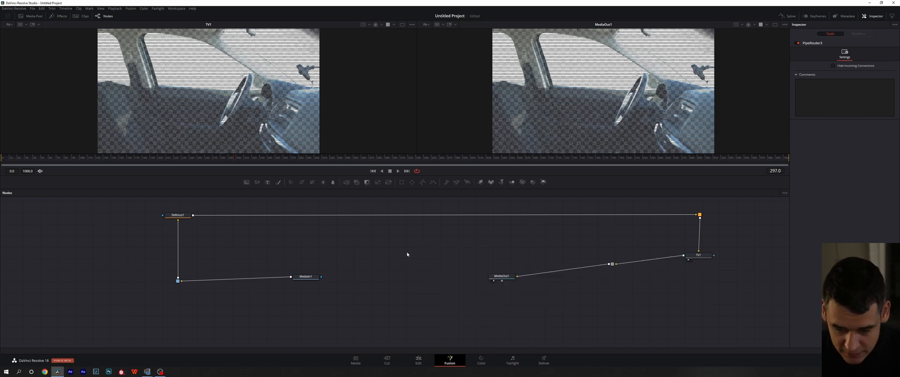
key("ctrl+z")
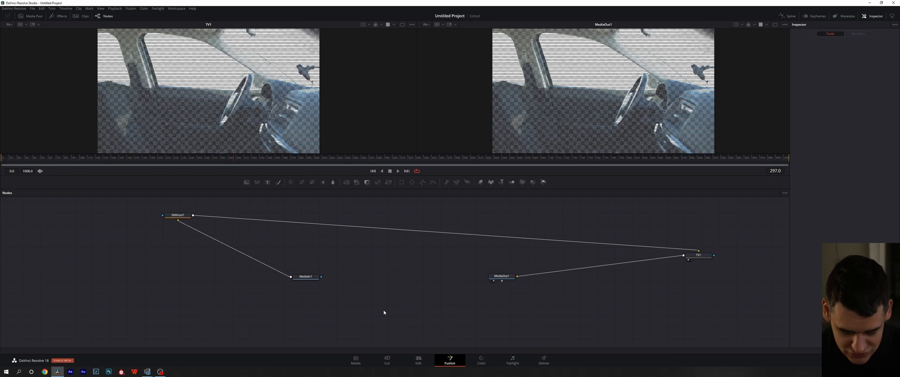
key("ctrl+z")
key("ctrl+z")
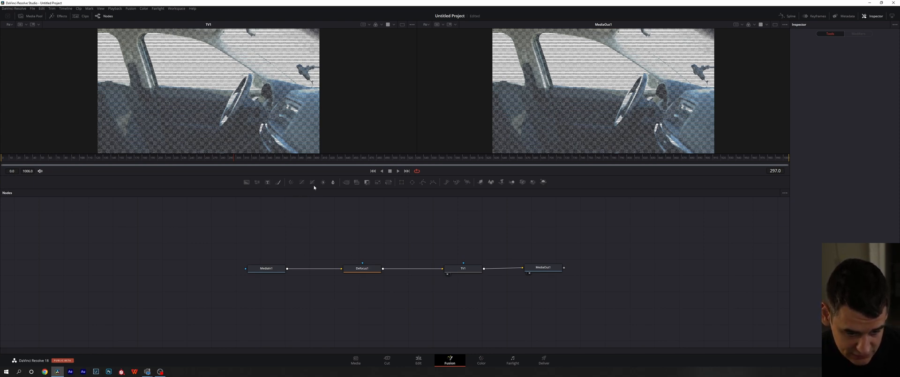
Start replacing Defocus1 with a Background node and cancel the replacement.
left_click(361, 271)
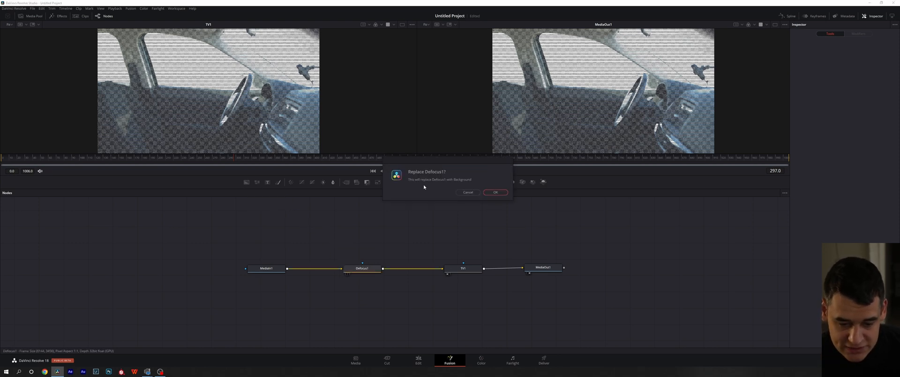
left_click(468, 192)
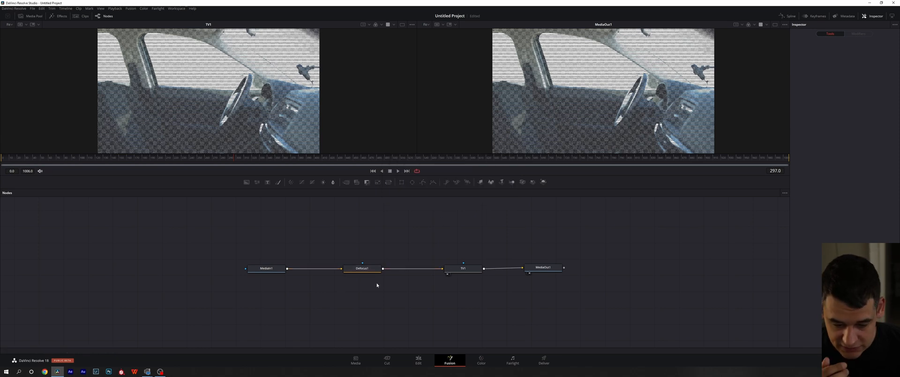
Paste a copy of Defocus1 between Defocus1 and TV1, and undo the paste.
left_click(381, 269)
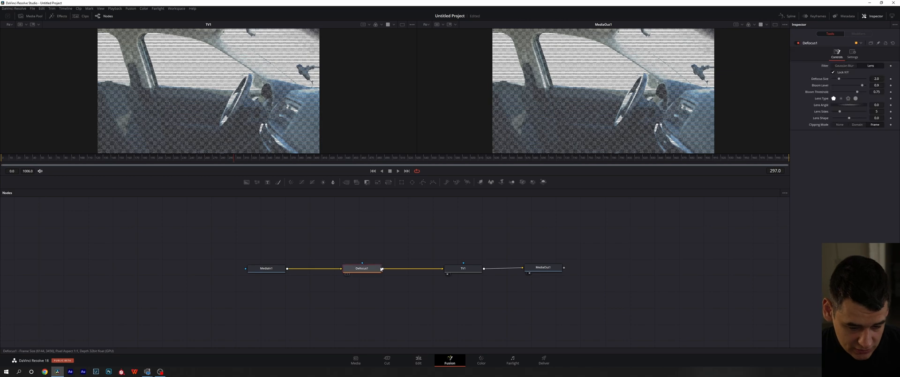
key("ctrl+v")
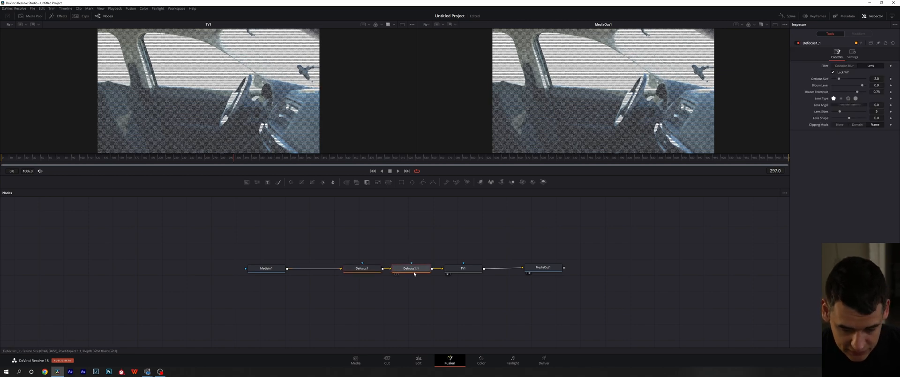
key("ctrl+z")
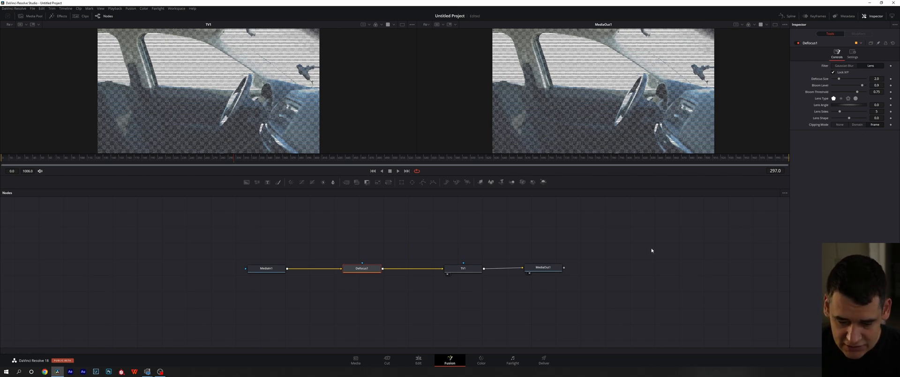
Copy Defocus1 and paste its settings onto TV1.
left_click(476, 267)
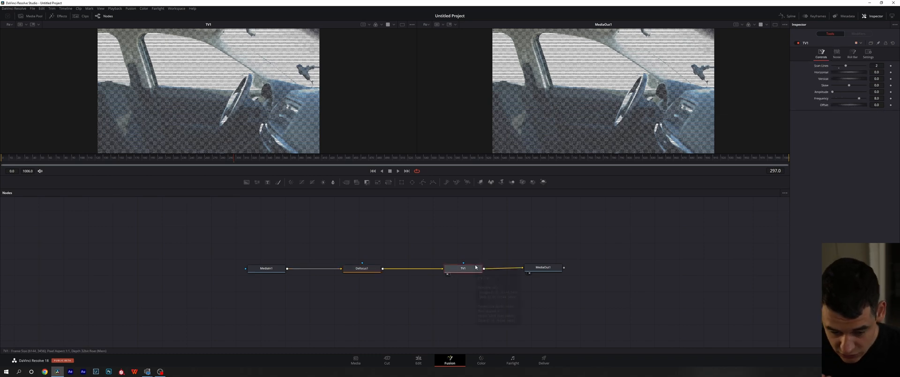
left_click(375, 268)
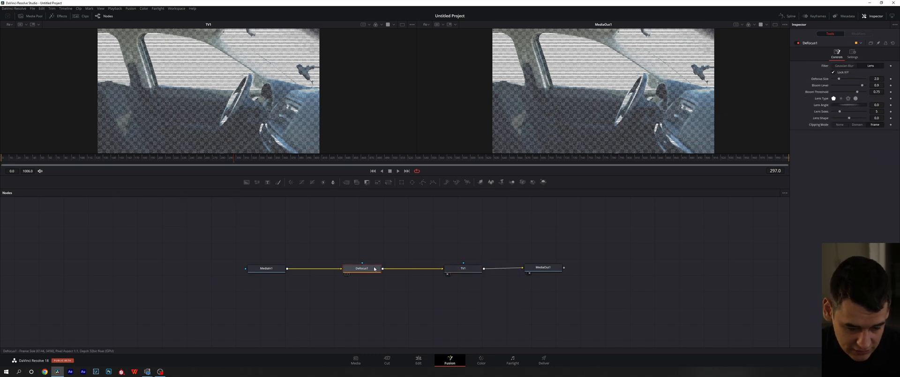
left_click(463, 268)
right_click(465, 266)
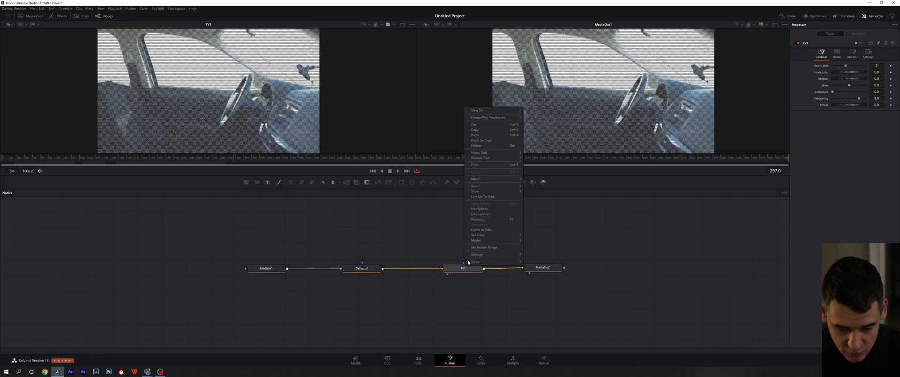
left_click(496, 139)
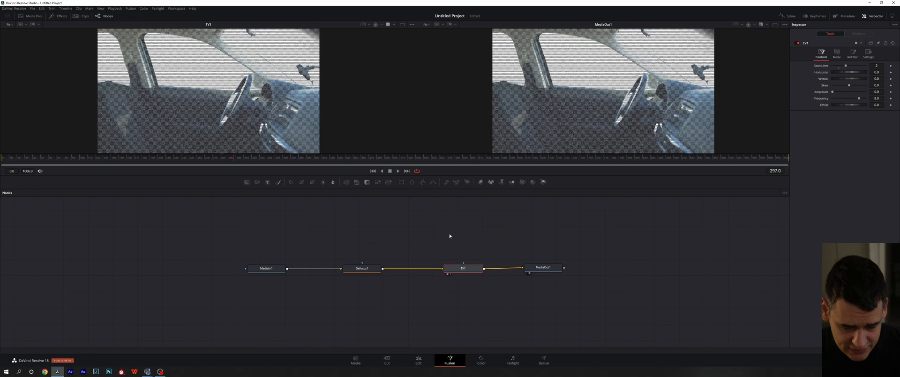
Copy the Defocus1 node and move MediaOut1 farther away from TV1 to make room between them.
mouse_move(345, 243)
left_mouse_down()
mouse_move(375, 246)
mouse_move(342, 240)
left_mouse_up()
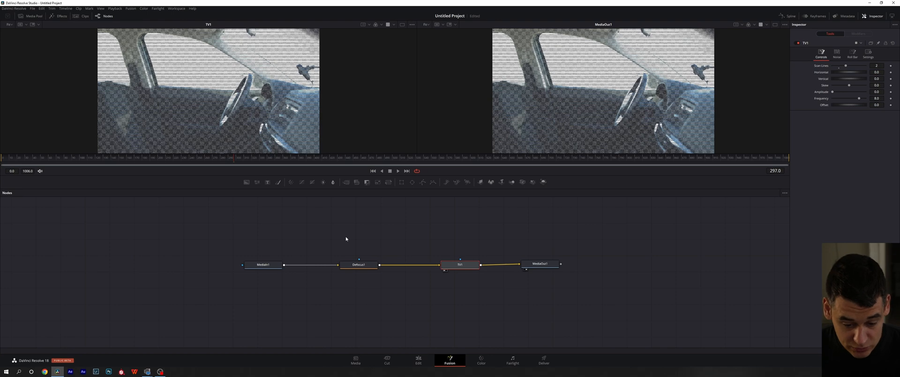
left_click(369, 267)
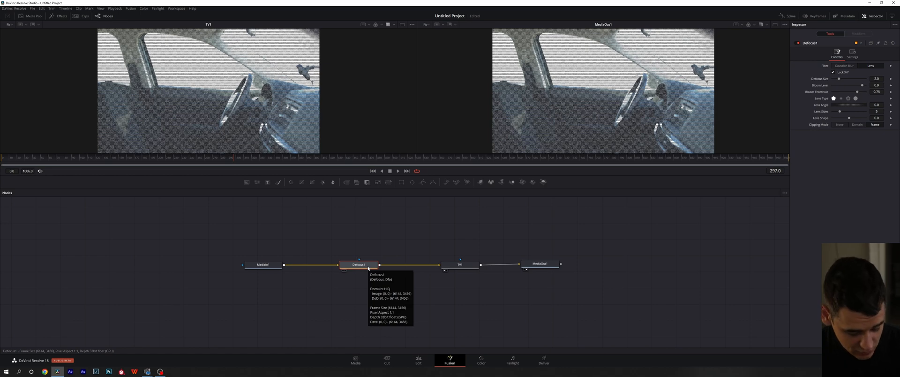
left_click(390, 247)
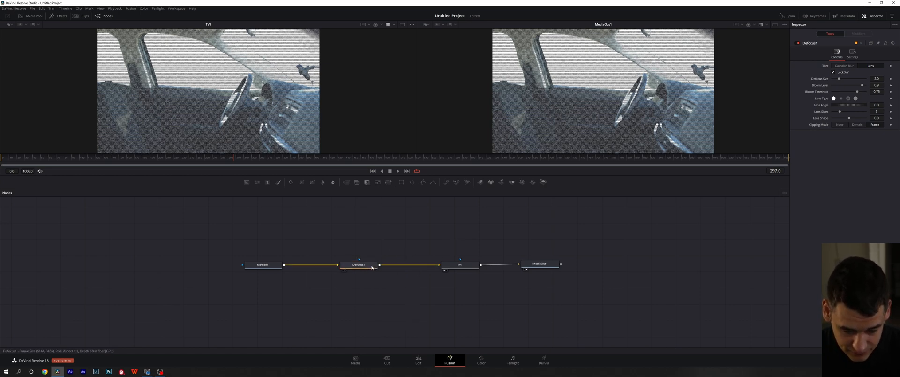
left_click_drag(546, 271, 624, 271)
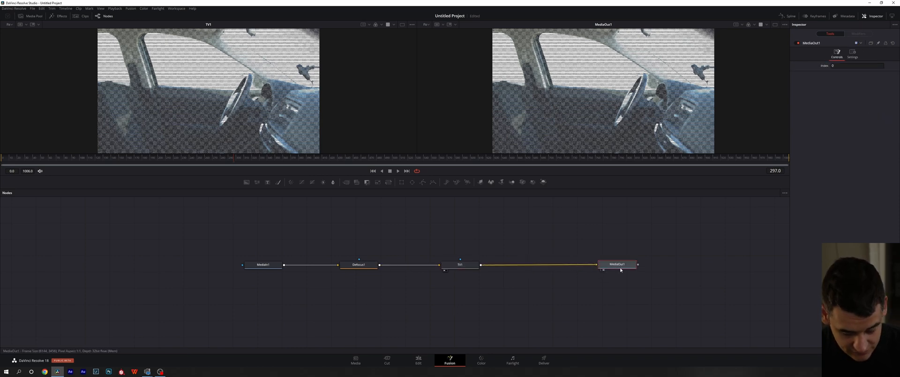
Paste Defocus1 as an instance between TV1 and MediaOut1, and place the instance below the row of nodes.
key("ctrl+shift+v")
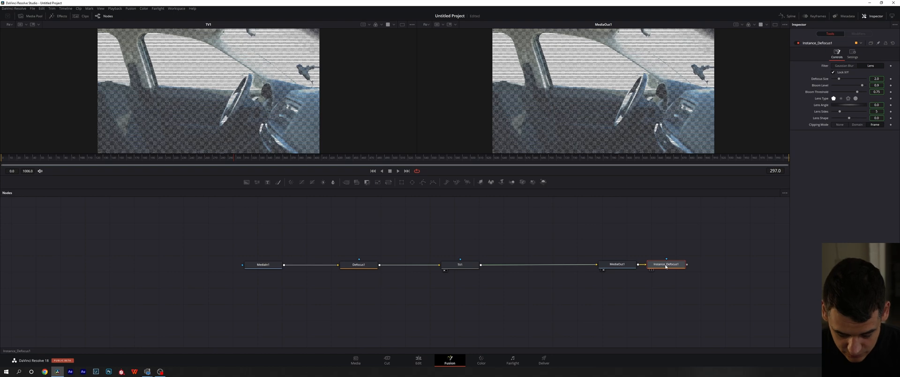
key("Delete")
left_click(475, 266)
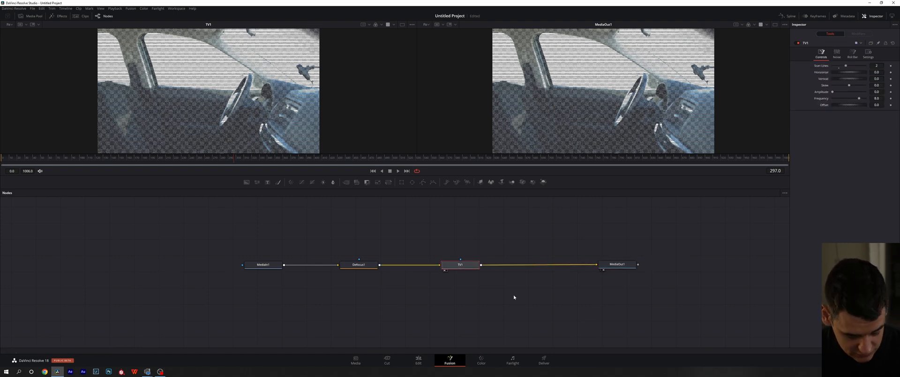
key("ctrl+shift+v")
left_click_drag(511, 264, 534, 294)
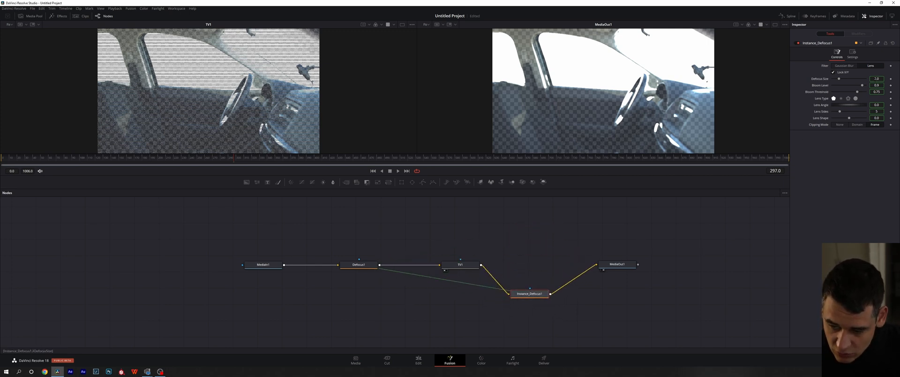
Set the Defocus Size of Defocus1 to about 2.99 and check the same control on its instance.
left_click(369, 266)
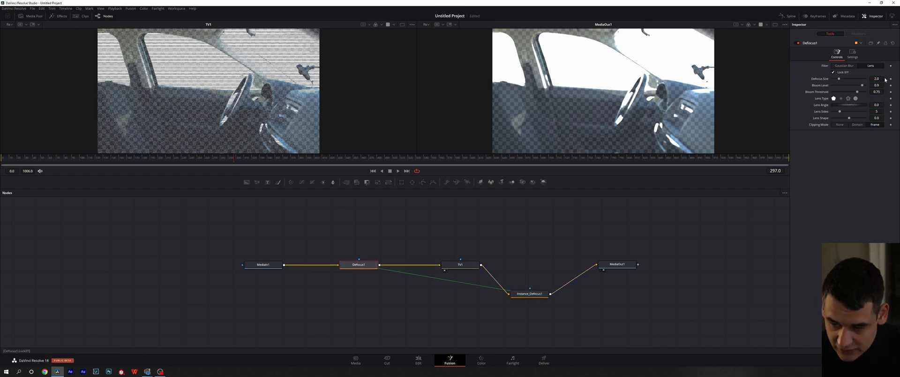
left_click_drag(839, 79, 843, 79)
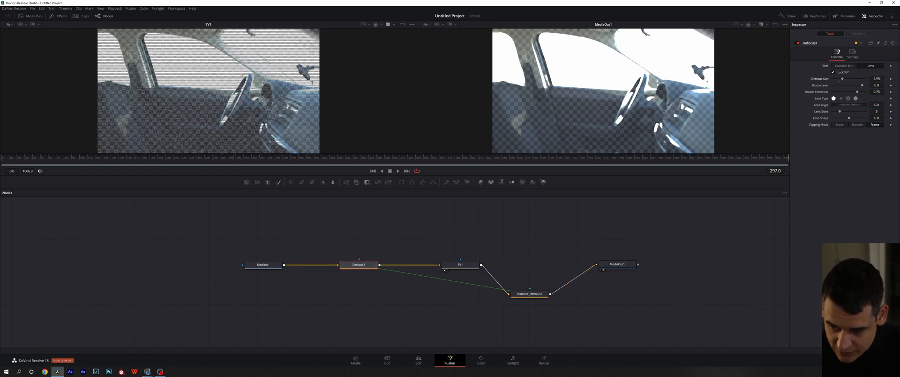
left_click(536, 296)
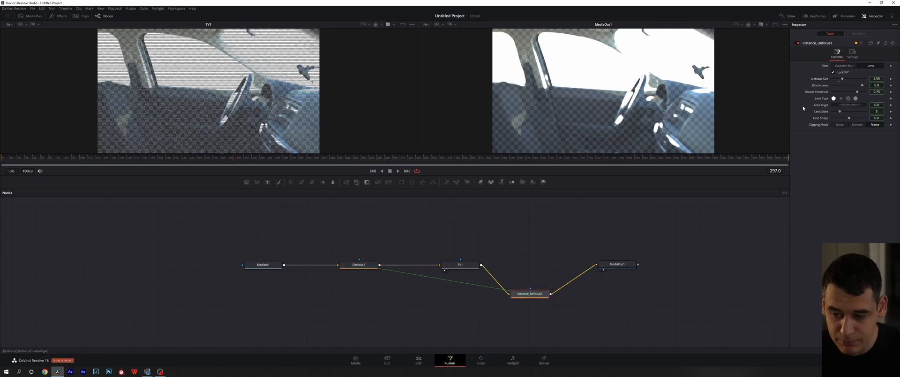
left_click(358, 267)
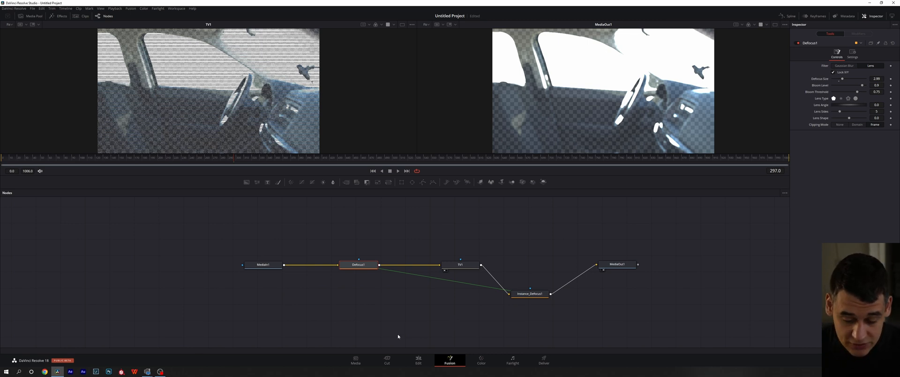
Deinstance the pasted Defocus node to break its link with Defocus1.
right_click(524, 298)
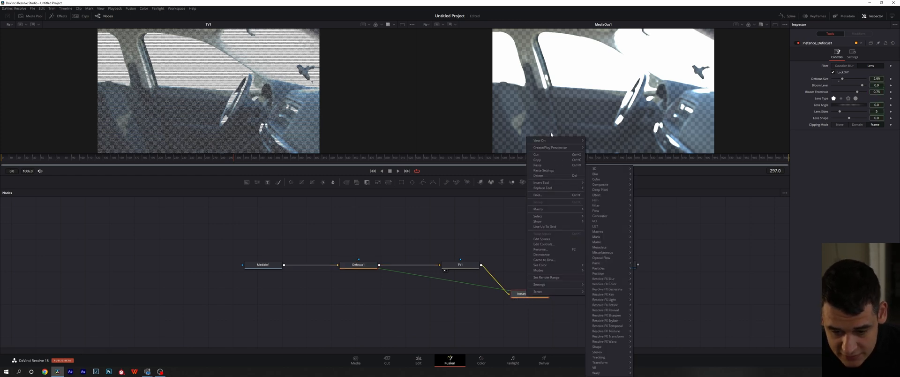
left_click(546, 255)
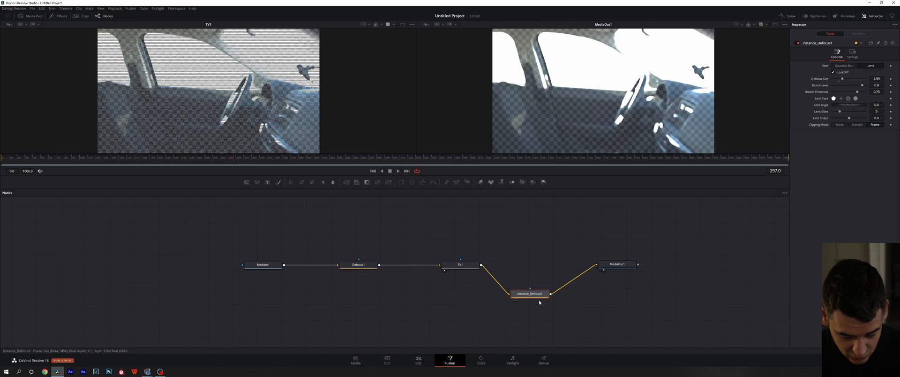
key("ctrl+z")
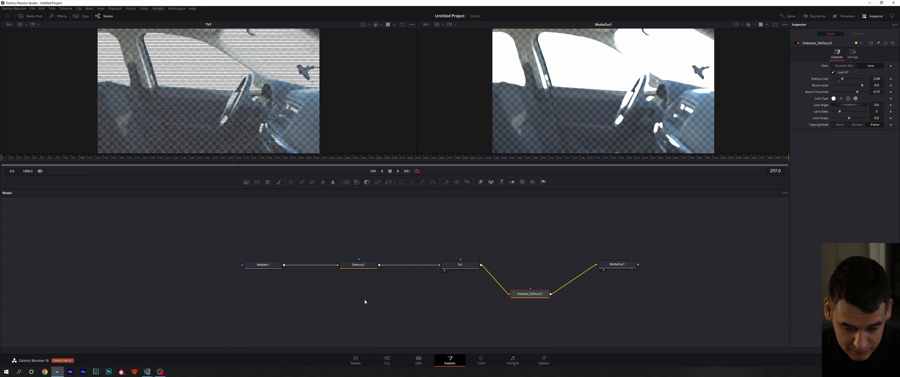
Delete the pasted Defocus node between TV1 and MediaOut1.
left_click_drag(527, 294, 526, 293)
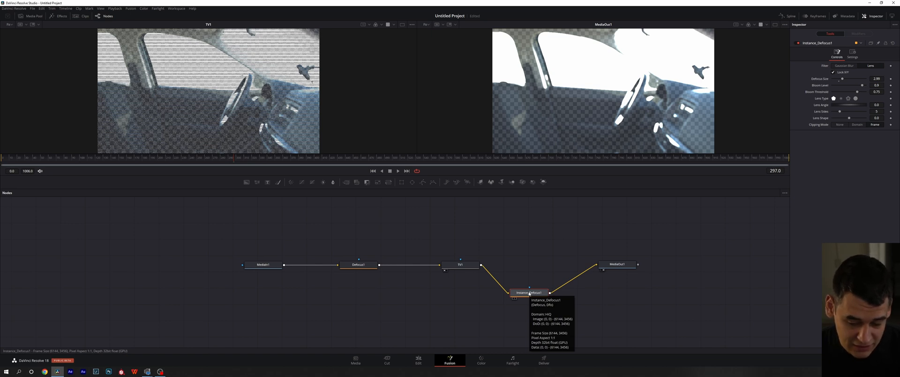
left_click(356, 265)
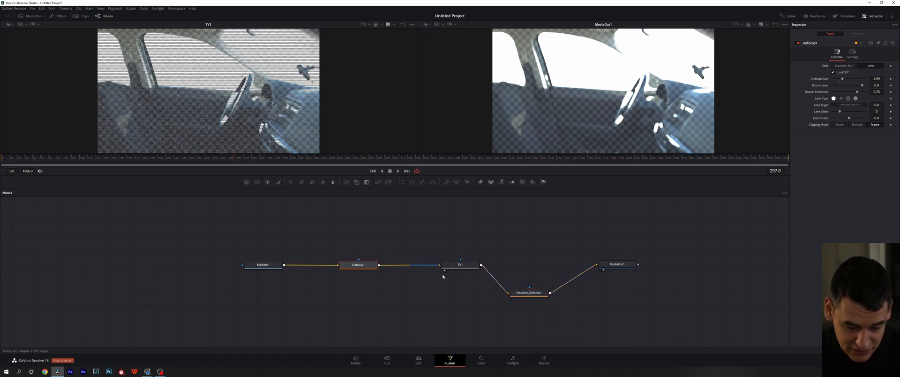
left_click(545, 293)
key("Delete")
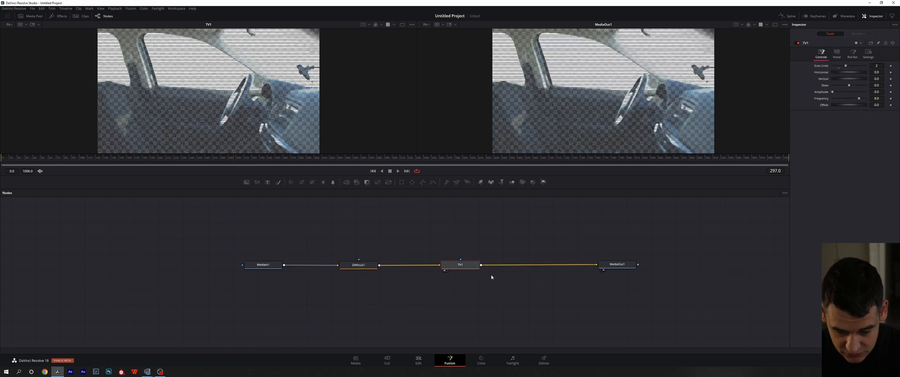
Move TV1 closer to MediaOut1 and rename it "television".
left_click_drag(470, 265, 513, 268)
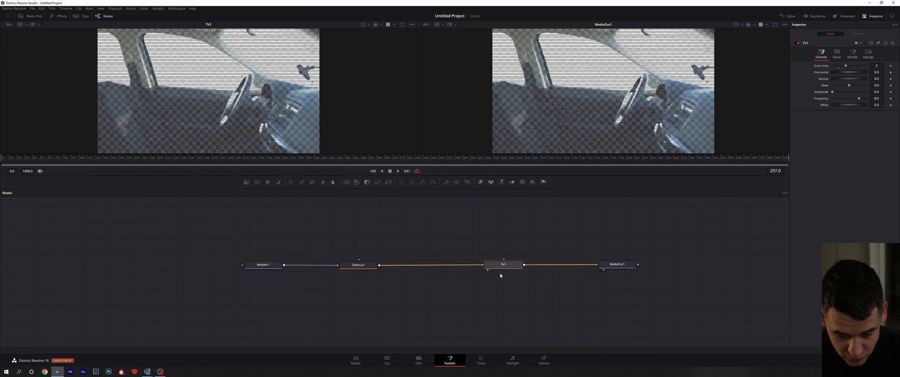
key("F2")
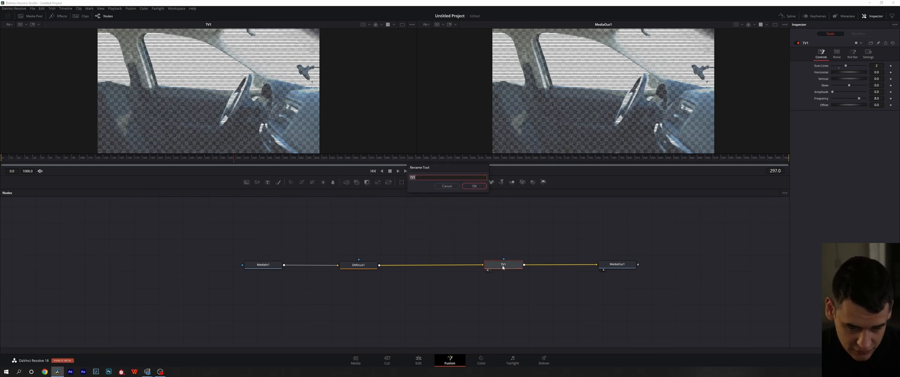
type("tele")
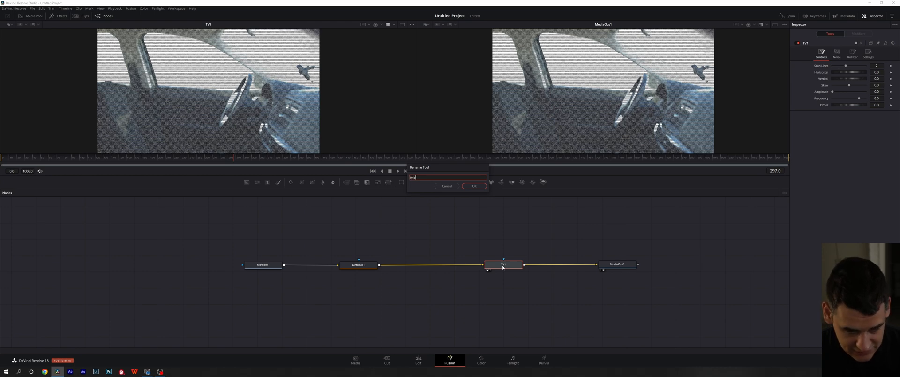
type("vision")
key("Return")
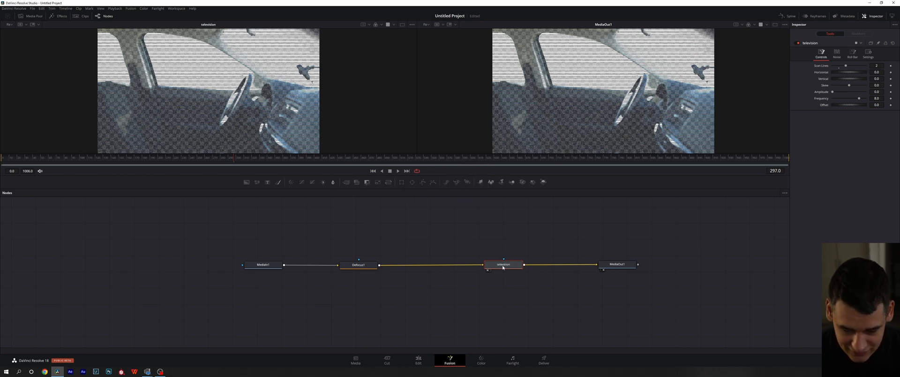
left_click(477, 275)
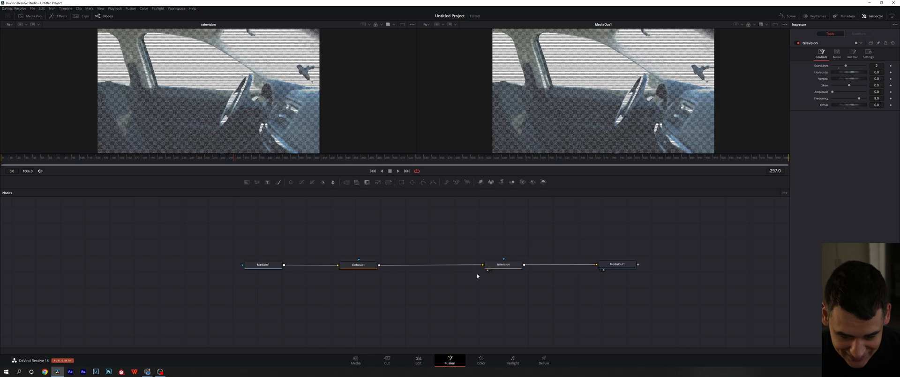
Rename the television node as "TV" and deselect it.
left_click(506, 264)
key("F2")
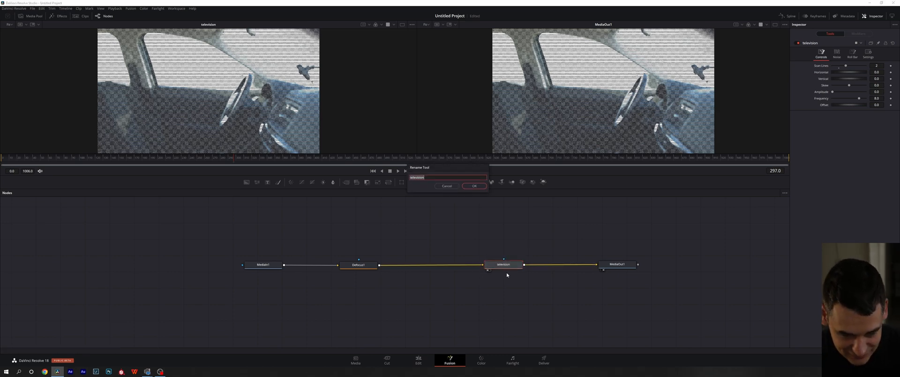
type("TV")
key("Return")
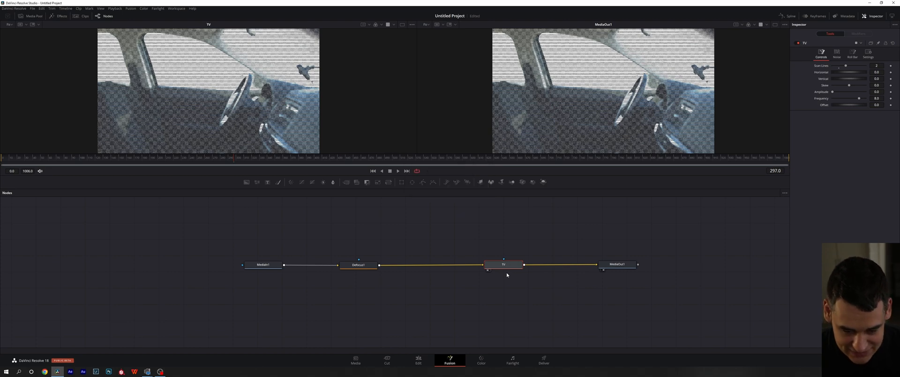
left_click(528, 239)
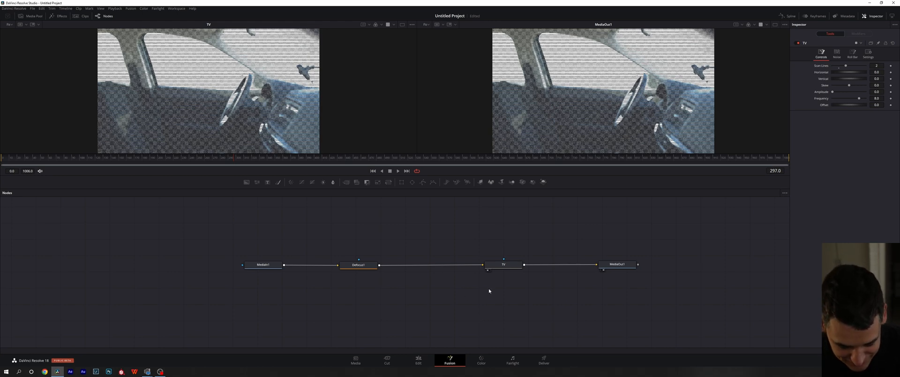
left_click_drag(487, 296, 398, 301)
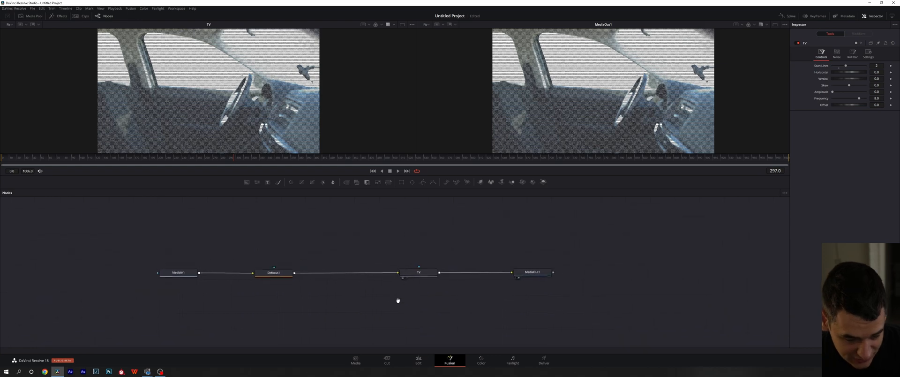
Add a Sticky Note to the node graph, place it above MediaOut1 and expand it.
key("shift+space")
type("merge")
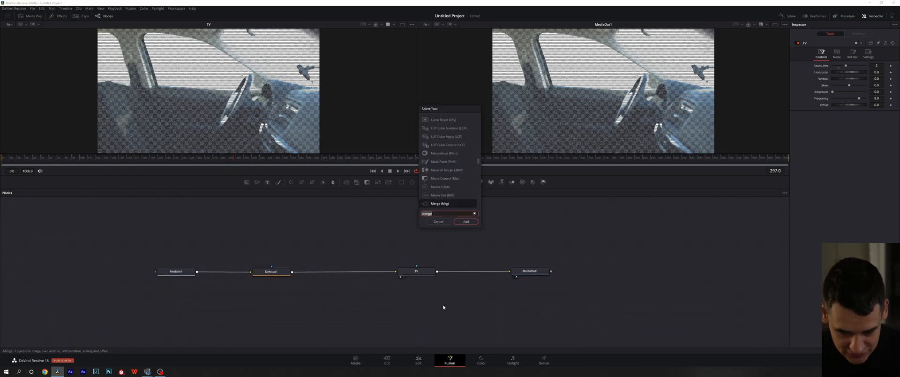
type("sti")
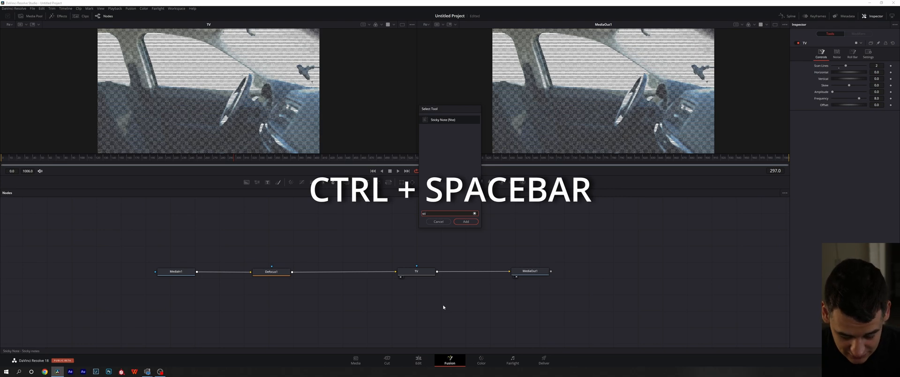
key("Return")
left_click_drag(394, 302, 546, 242)
double_click(549, 243)
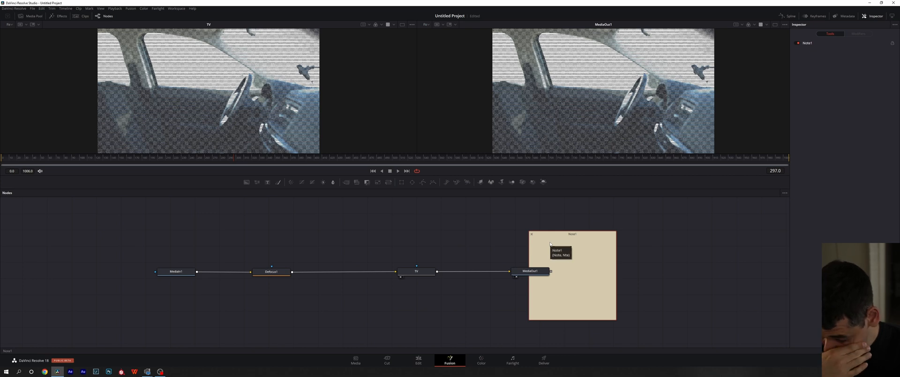
Write "type anything you want" in the sticky note and collapse it.
left_click(561, 250)
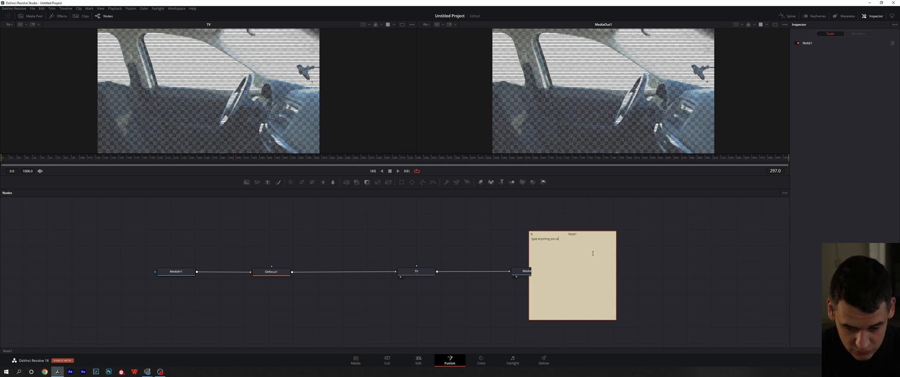
left_click(675, 247)
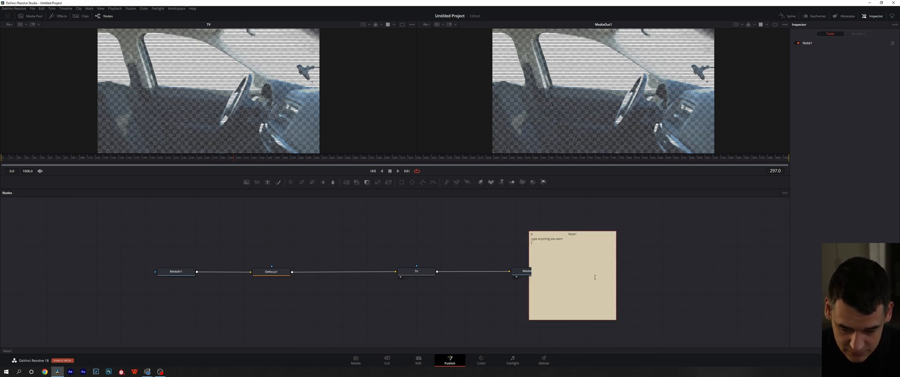
left_click(532, 234)
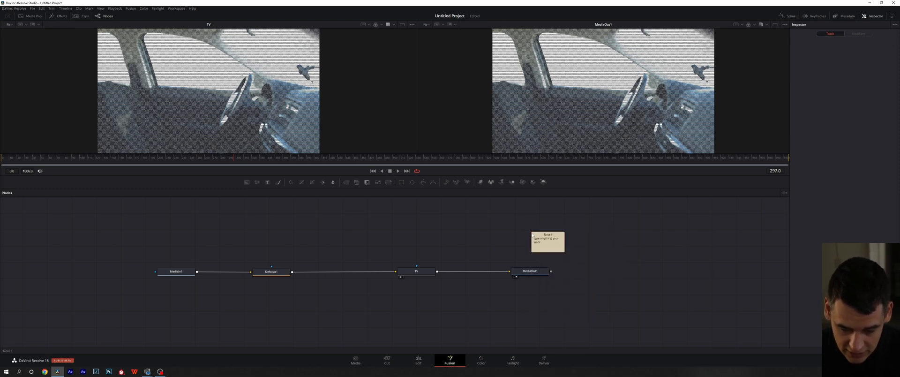
Reposition the collapsed sticky note near MediaOut1, and delete it from the node graph.
left_click_drag(554, 242, 574, 257)
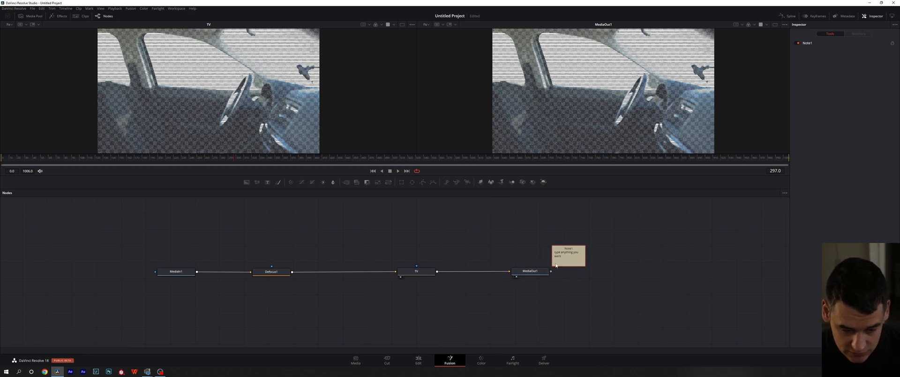
mouse_move(586, 260)
left_mouse_down()
mouse_move(603, 270)
mouse_move(581, 255)
left_mouse_up()
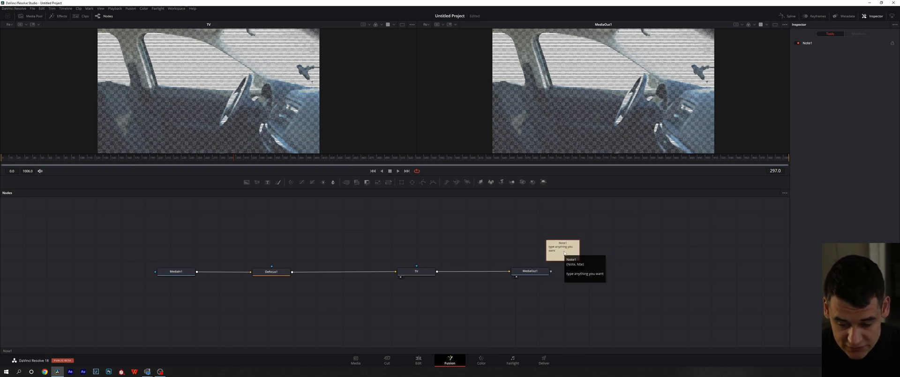
key("Delete")
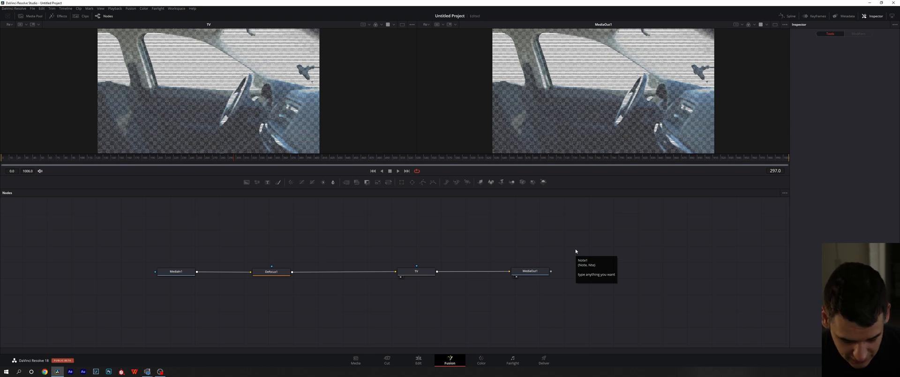
Add an Underlay enclosing MediaIn1 and Defocus1, and shift it slightly together with both nodes.
left_click_drag(367, 307, 466, 283)
scroll(423, 284, "down", 2)
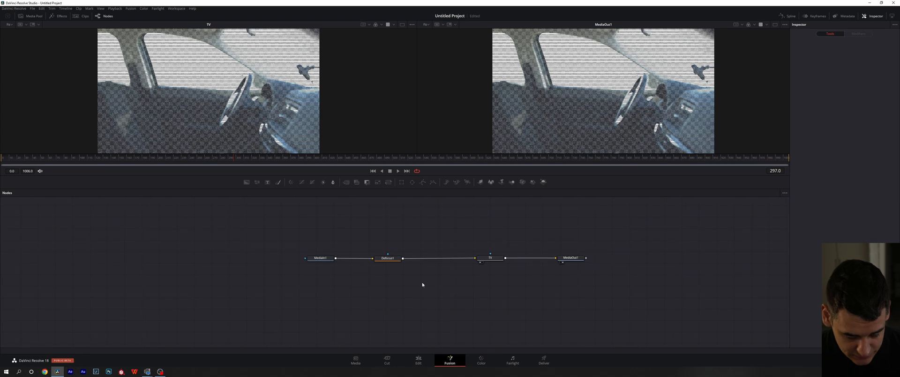
key("shift+space")
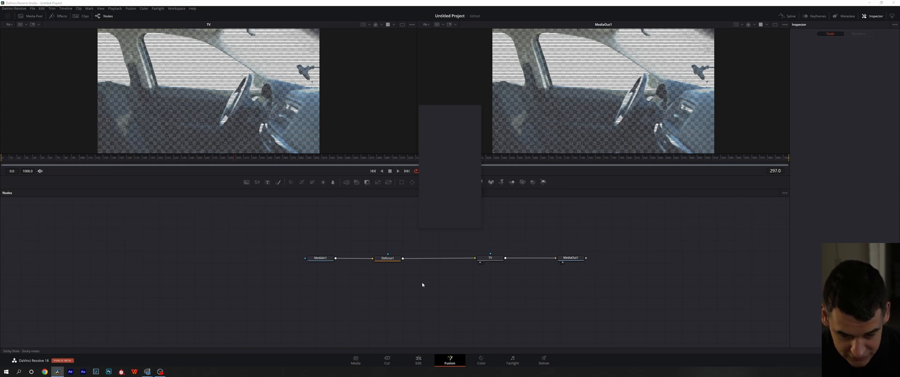
type("unde")
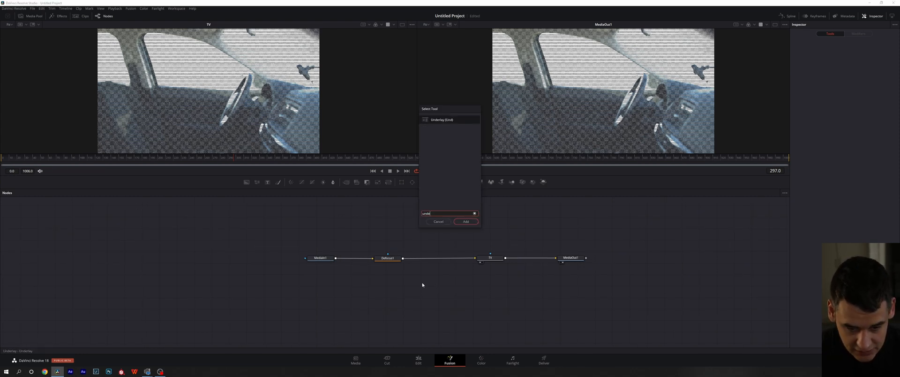
key("Return")
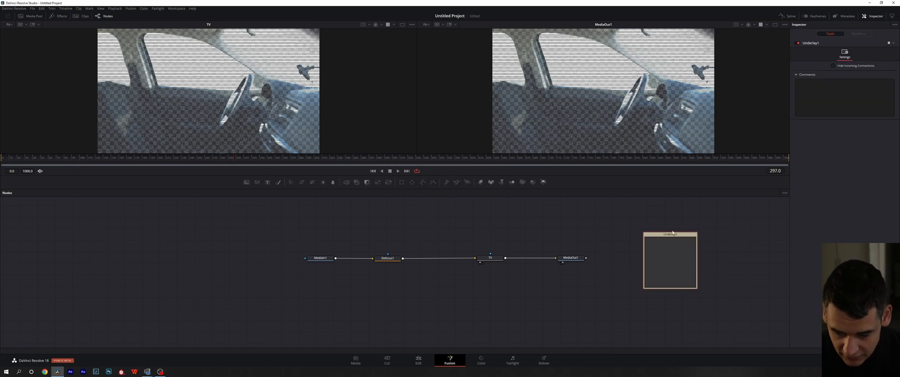
left_click_drag(680, 235, 315, 236)
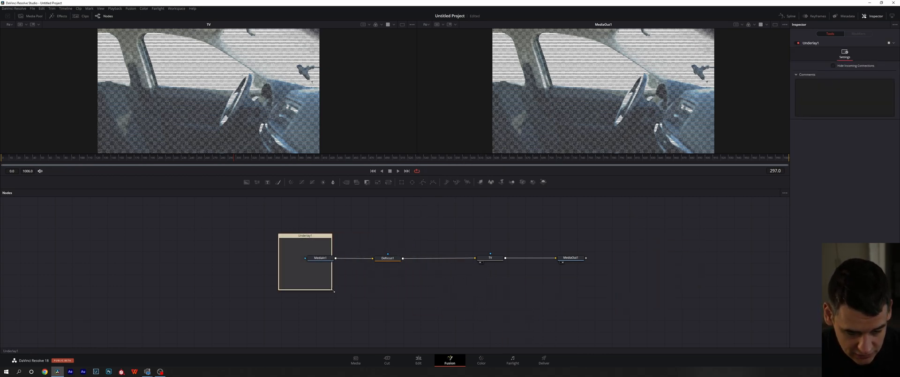
left_click_drag(333, 290, 444, 287)
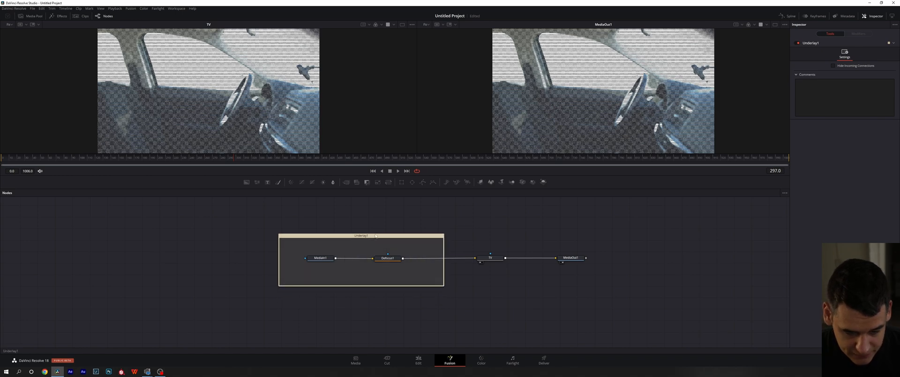
mouse_move(373, 238)
left_mouse_down()
mouse_move(385, 240)
mouse_move(304, 251)
mouse_move(588, 214)
mouse_move(451, 300)
mouse_move(441, 237)
mouse_move(380, 264)
mouse_move(407, 237)
mouse_move(309, 256)
mouse_move(397, 239)
mouse_move(386, 235)
left_mouse_up()
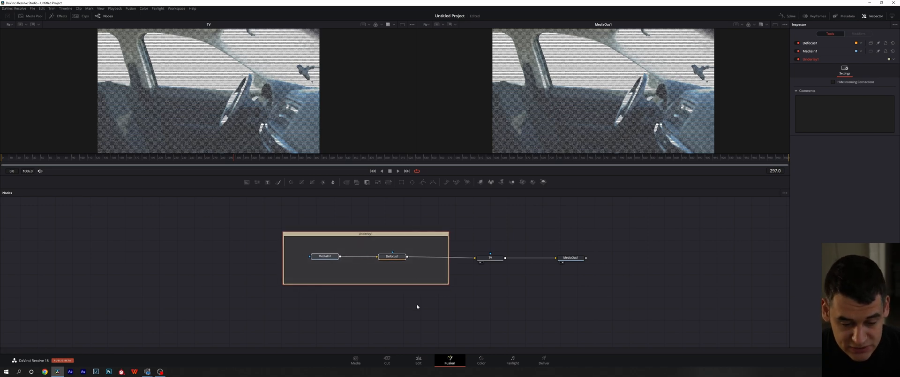
Rename the underlay around MediaIn1 and Defocus1 as "Defocus effect".
left_click(412, 249)
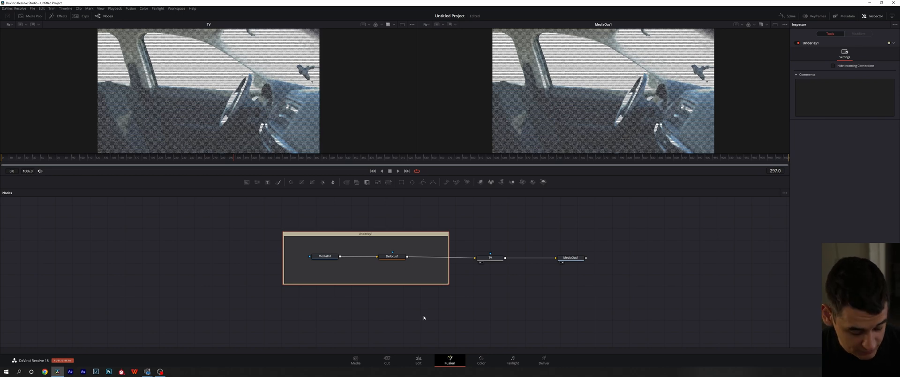
key("F2")
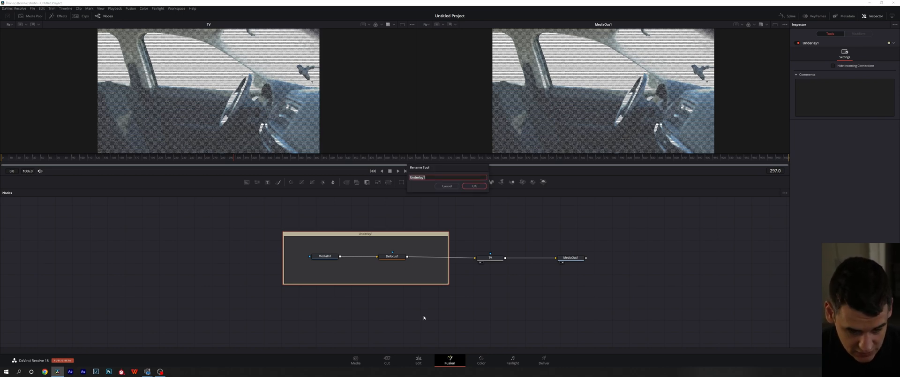
type("In")
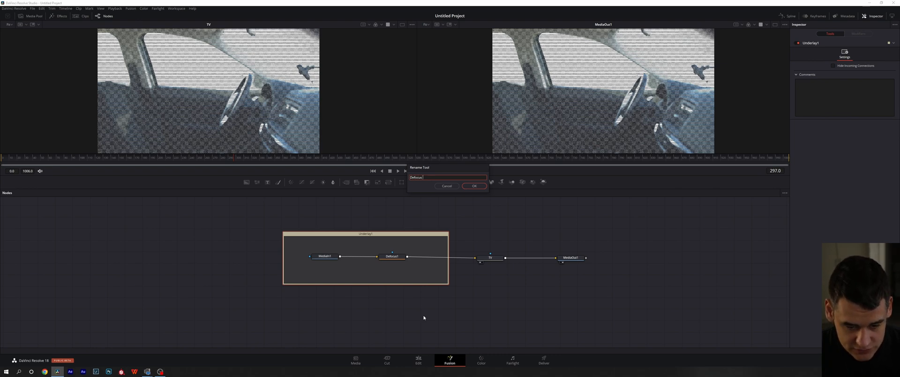
type("focus effect")
key("Return")
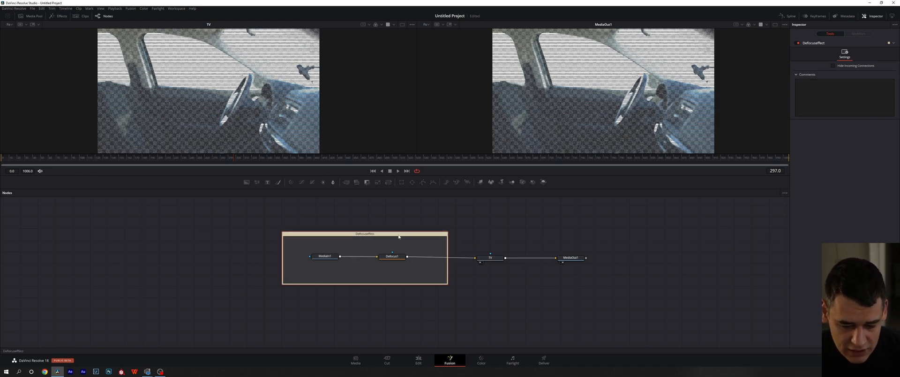
Move the underlay on its own without its nodes, and undo that move.
left_click_drag(404, 235, 388, 263)
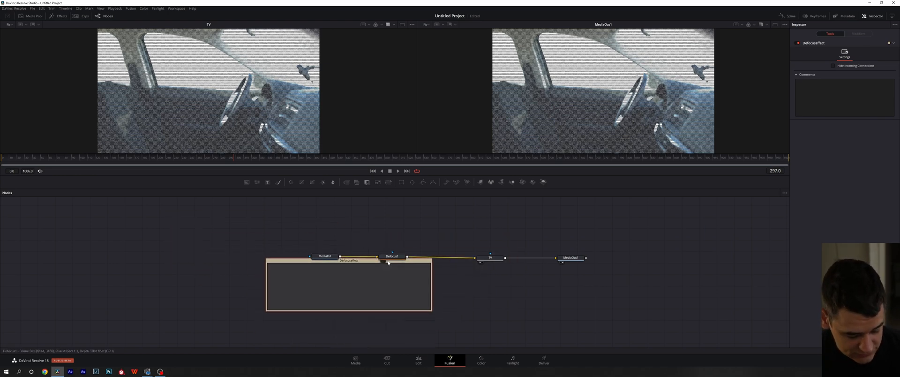
key("ctrl+z")
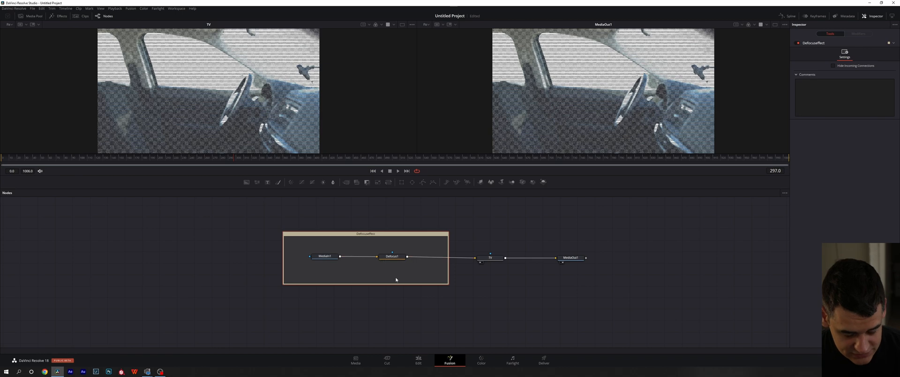
Select the underlay with its contents and move it around the graph together with MediaIn1 and Defocus1.
left_click(407, 239)
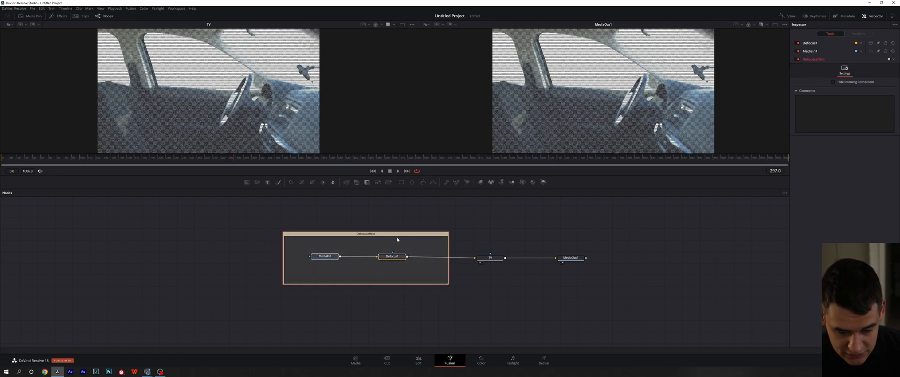
left_click_drag(396, 235, 383, 314)
left_click_drag(327, 287, 387, 250)
left_click_drag(448, 258, 387, 247)
Insert an OCIO CDL Transform node after Defocus1 inside the underlay.
left_click(398, 259)
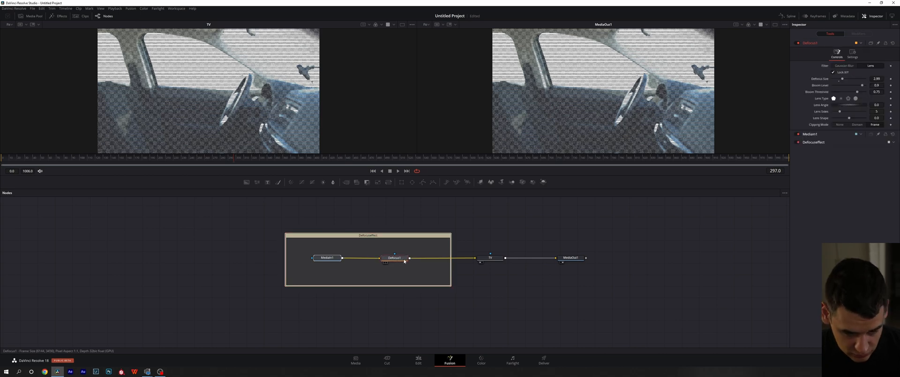
key("shift+space")
type("unde")
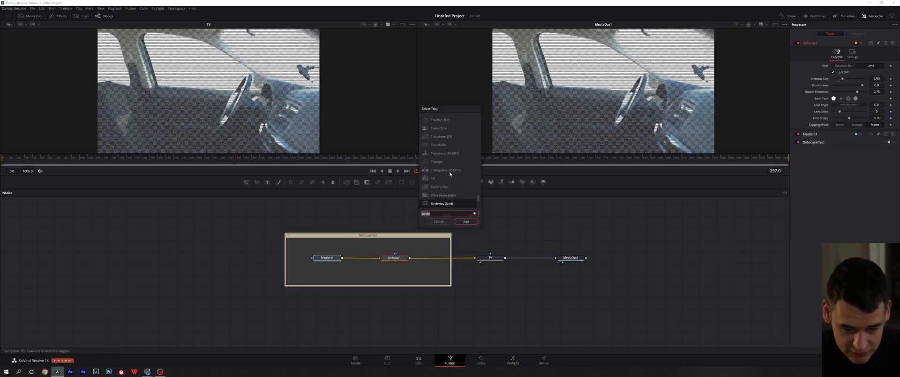
type("orm")
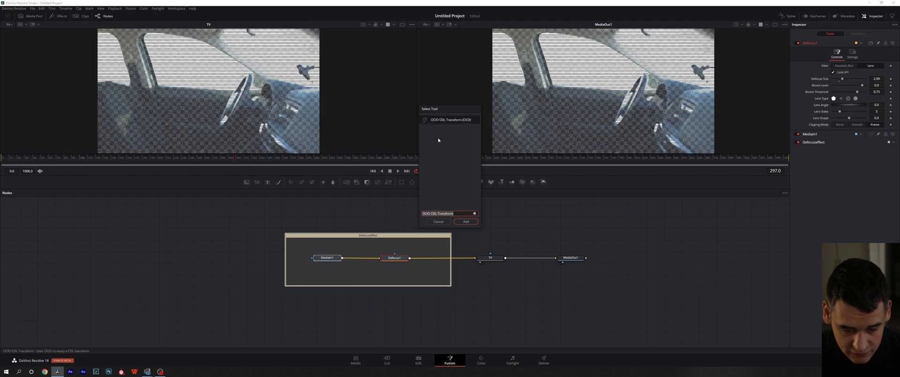
left_click(467, 224)
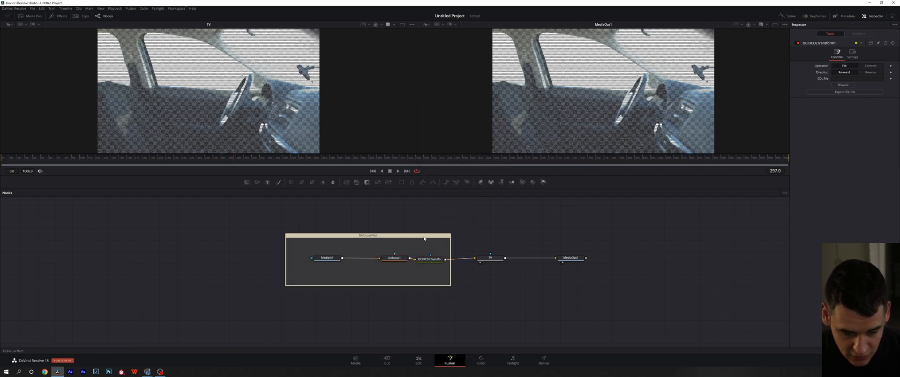
Move the underlay together with its three nodes, and undo both this move and the OCIO CDL Transform insertion.
mouse_move(424, 238)
left_mouse_down()
mouse_move(375, 236)
mouse_move(337, 248)
mouse_move(432, 249)
left_mouse_up()
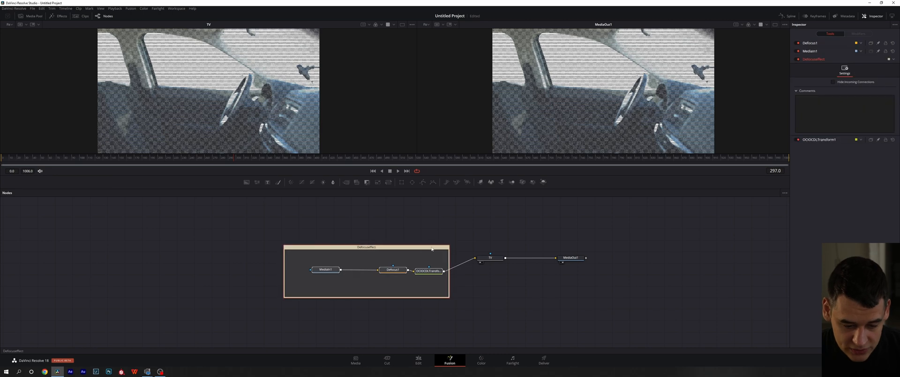
key("ctrl+z")
key("ctrl+z")
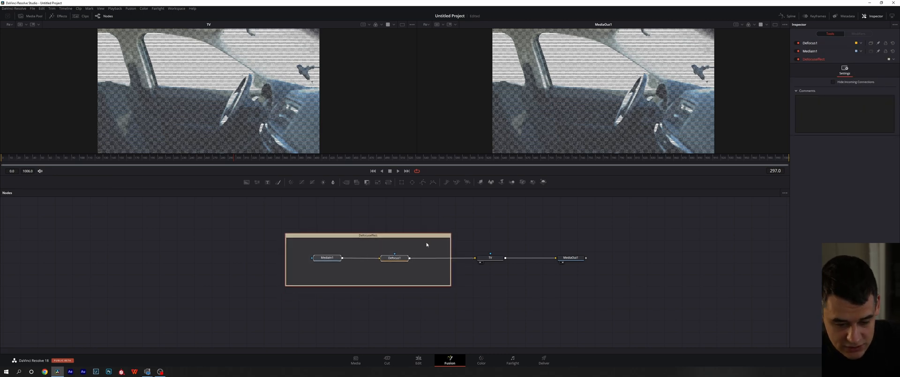
Widen the underlay so that it also encloses the TV and MediaOut1 nodes.
left_click(485, 239)
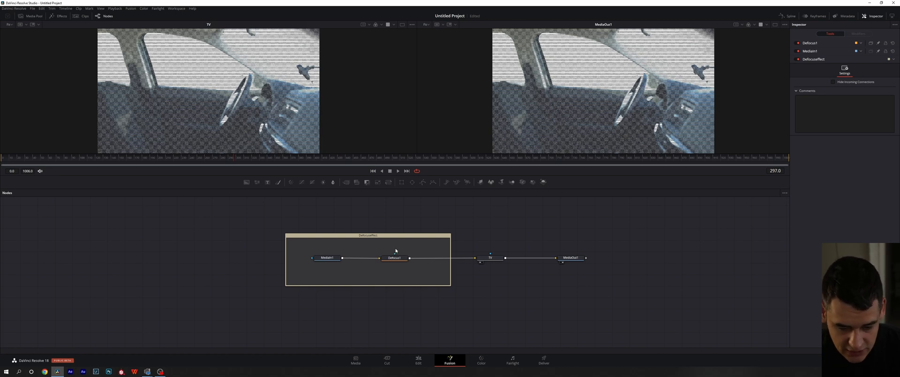
left_click(410, 236)
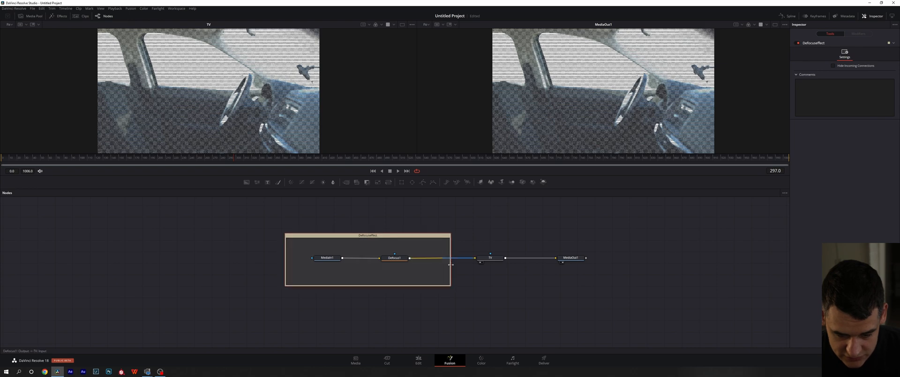
left_click_drag(452, 268, 626, 269)
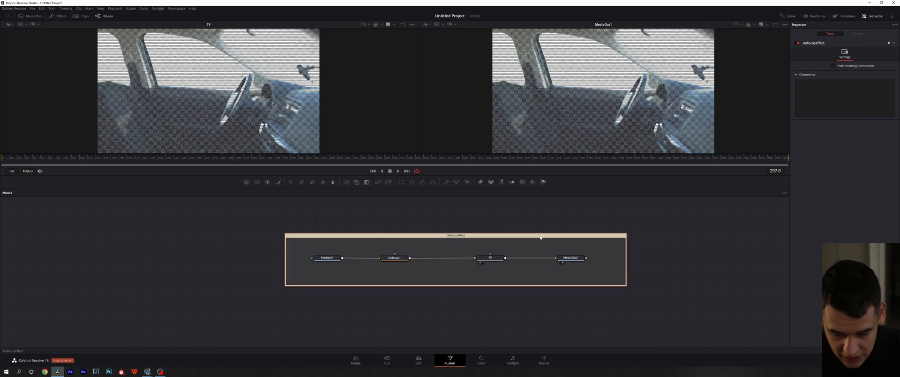
Select the widened underlay with its contents and move it together with all four enclosed nodes.
mouse_move(540, 237)
left_mouse_down()
mouse_move(616, 263)
mouse_move(536, 243)
mouse_move(541, 237)
left_mouse_up()
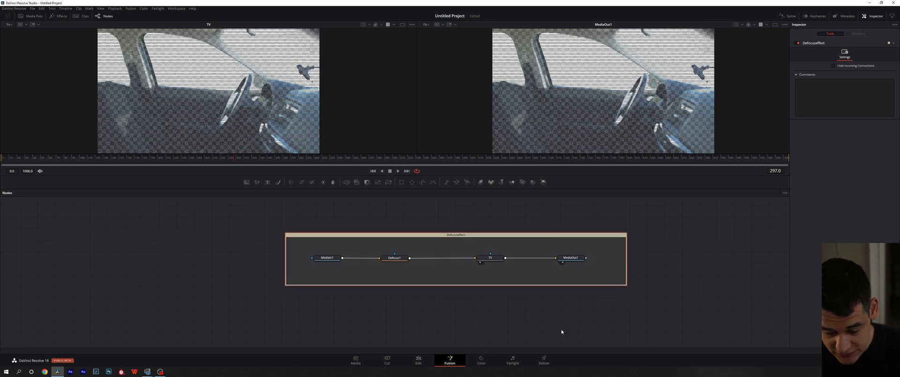
left_click(538, 236)
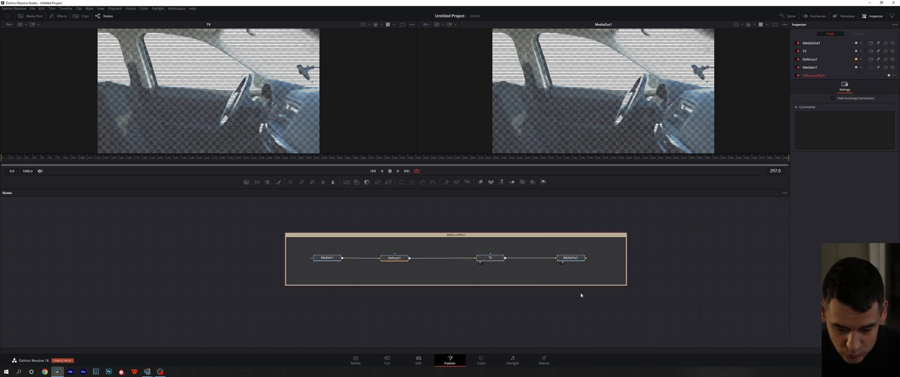
left_click_drag(541, 234, 512, 235)
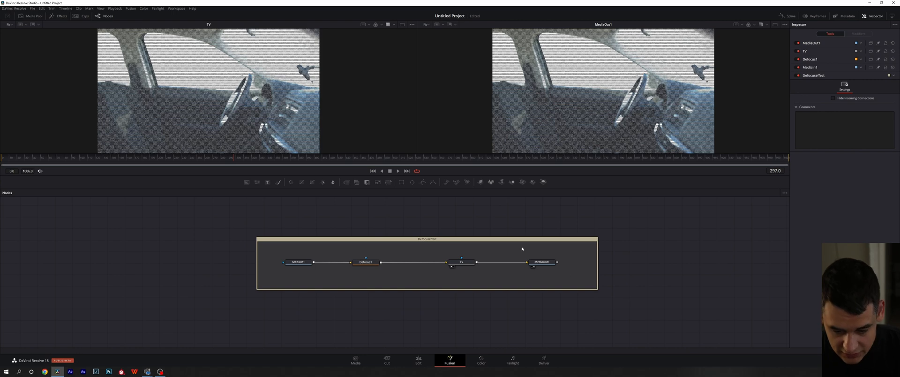
Delete the underlay around the four nodes while keeping the nodes themselves.
key("Delete")
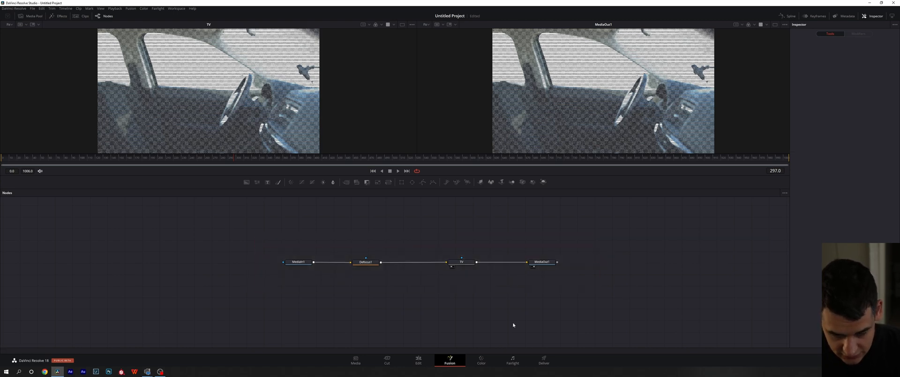
scroll(424, 278, "up", 3)
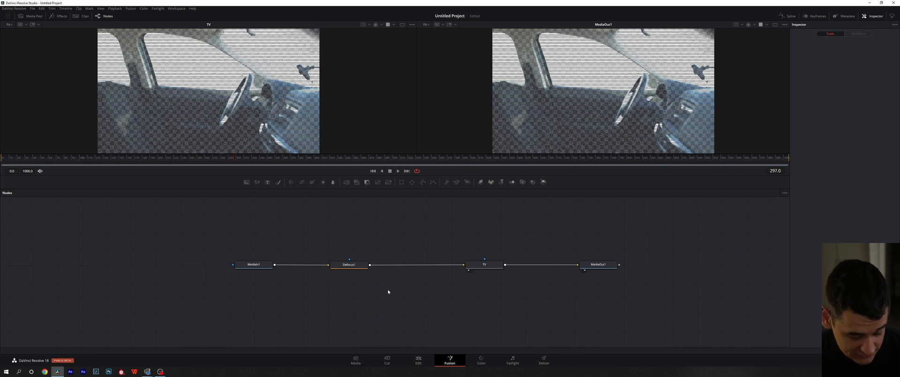
scroll(378, 290, "down", 5)
scroll(390, 288, "up", 5)
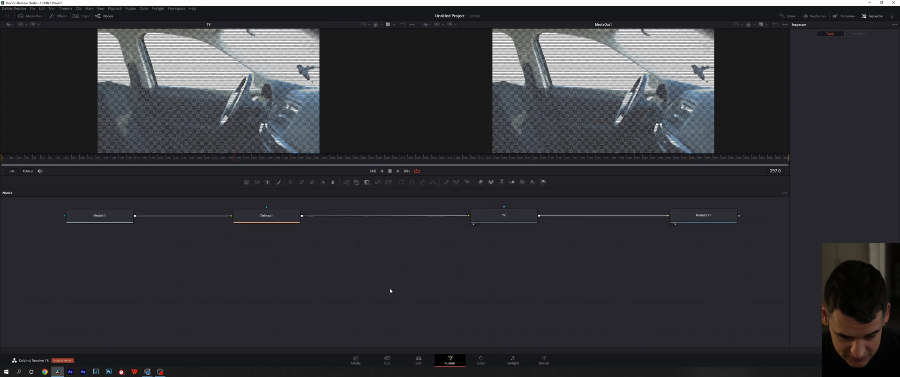
scroll(389, 289, "down", 4)
scroll(388, 289, "up", 2)
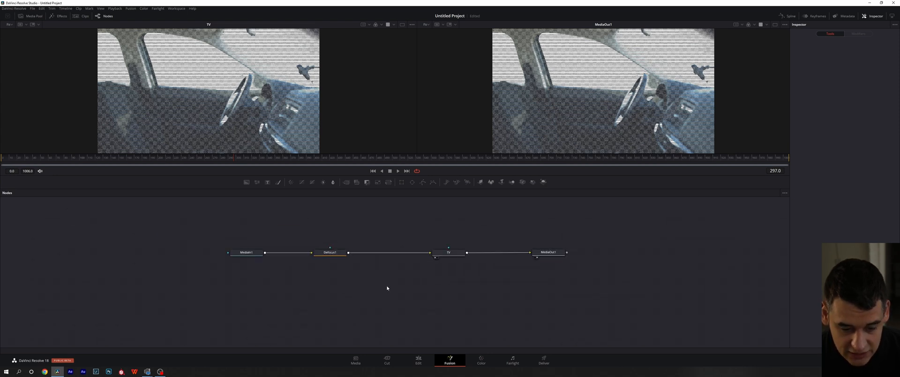
left_click_drag(379, 283, 386, 297)
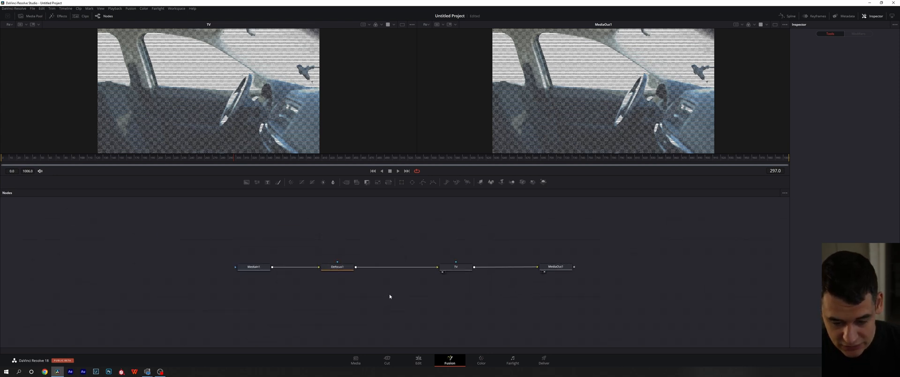
Bring the node chain out of view and locate the TV node by searching the tool names for "tv".
left_click_drag(156, 274, 715, 261)
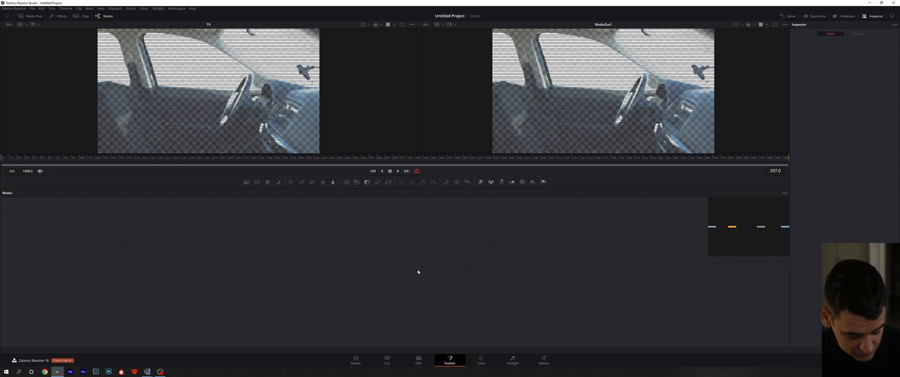
key("ctrl+f")
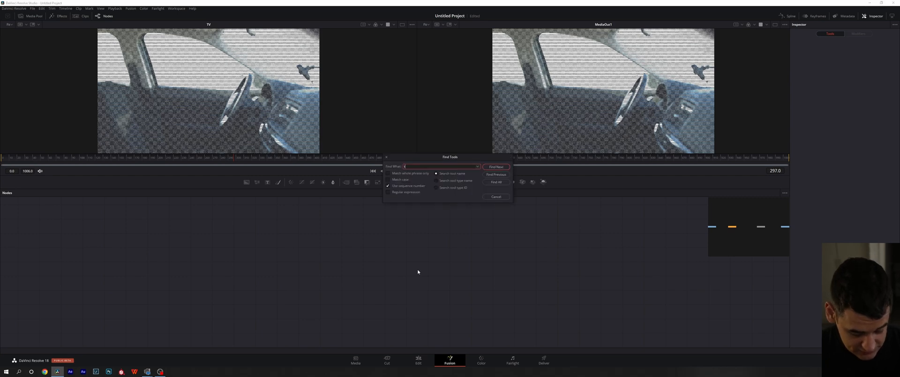
key("Return")
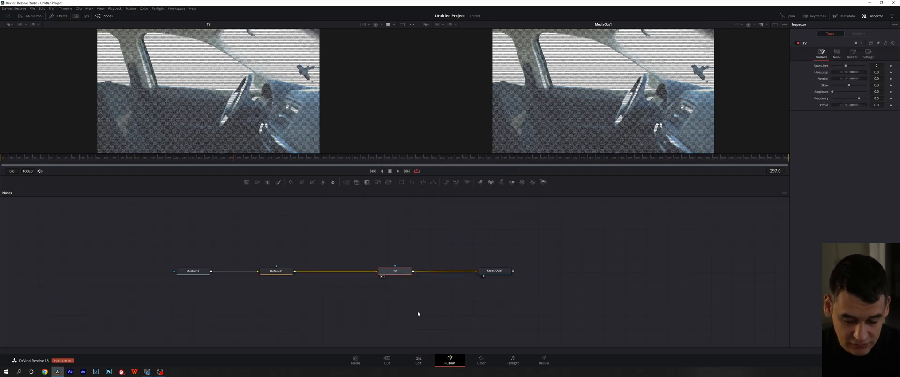
left_click_drag(370, 303, 426, 299)
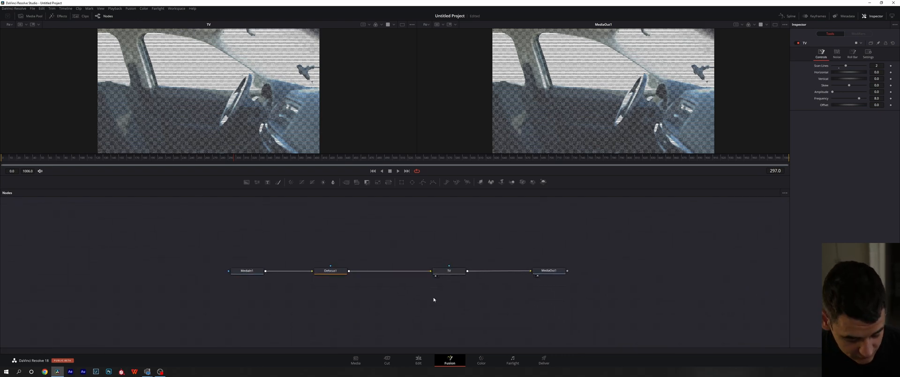
Reopen the Find Tools dialog, check its list of previous search terms, and close it without searching.
key("ctrl+f")
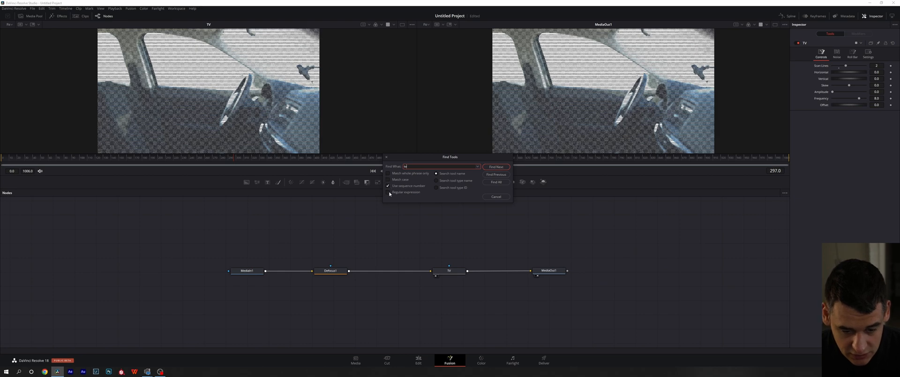
left_click(477, 167)
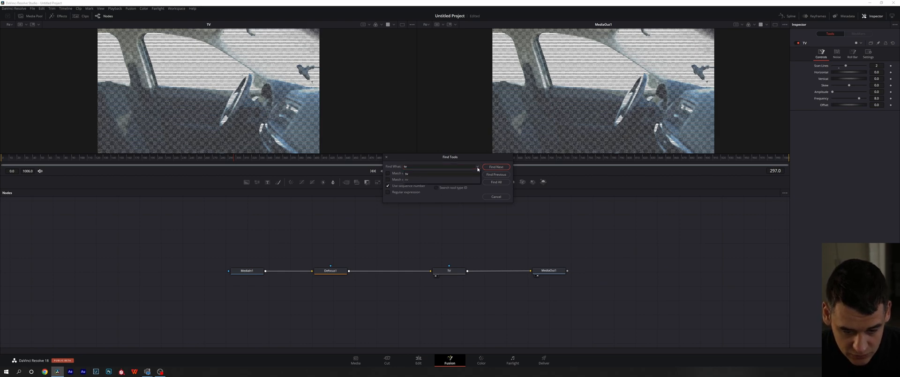
left_click(478, 167)
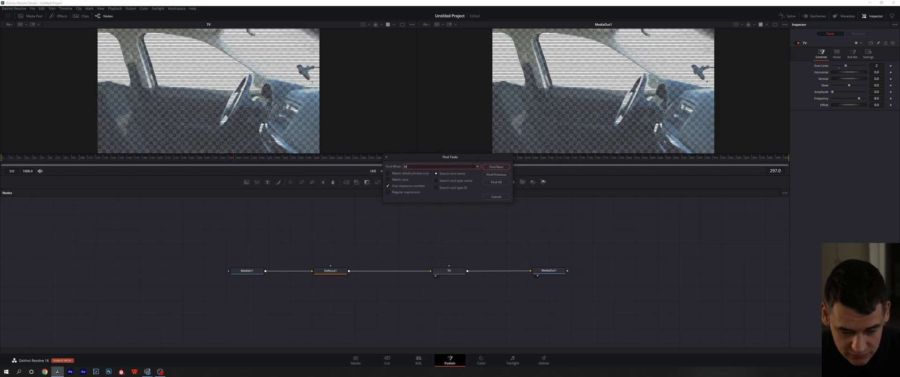
left_click(496, 197)
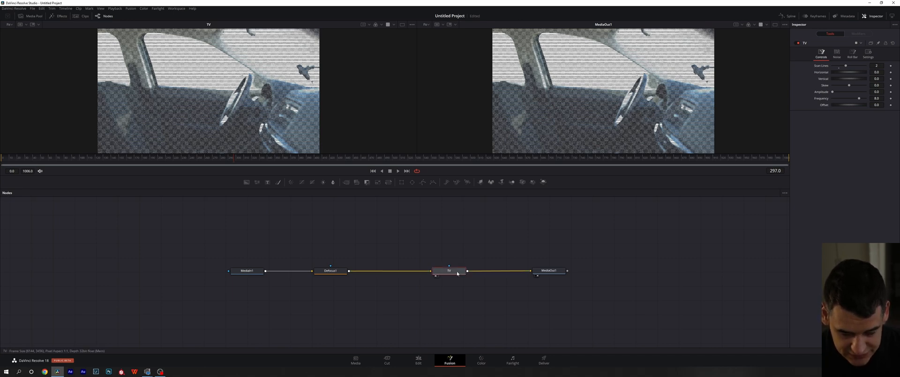
Save the project in its current state.
key("ctrl+s")
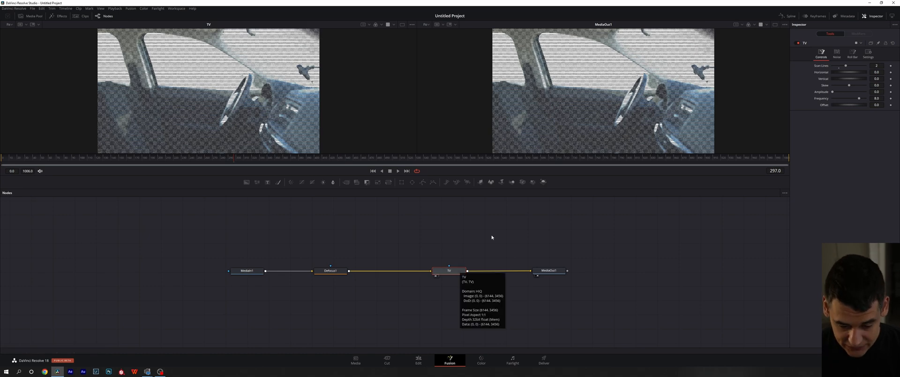
Disable the selected TV node using pass-through and enable it again.
key("ctrl+p")
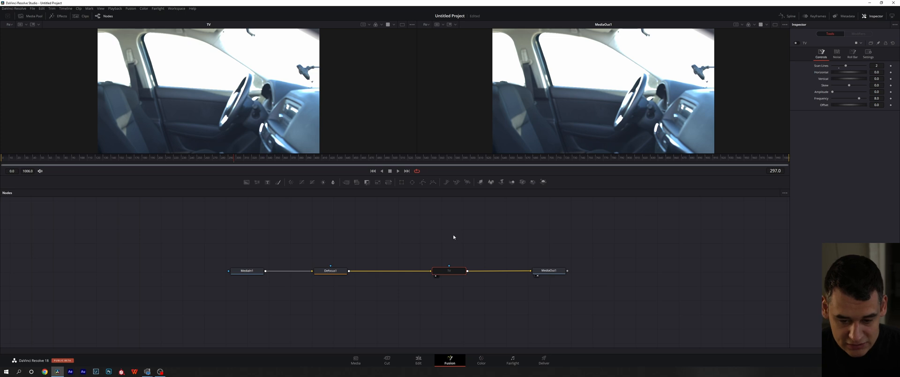
key("ctrl+p")
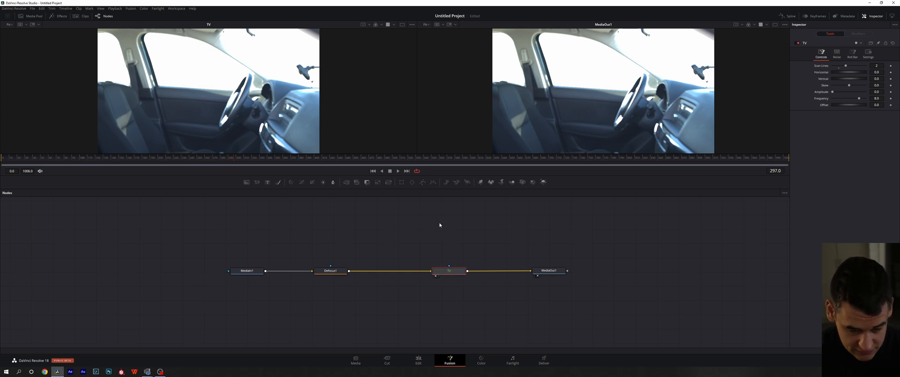
Lock the TV node and test the lock by trying to edit its Scan Lines and Horizontal values and moving it slightly.
left_click(453, 272)
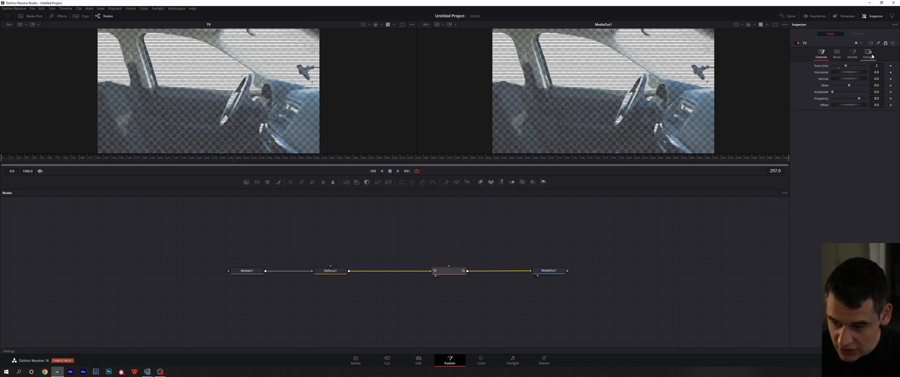
left_click(877, 66)
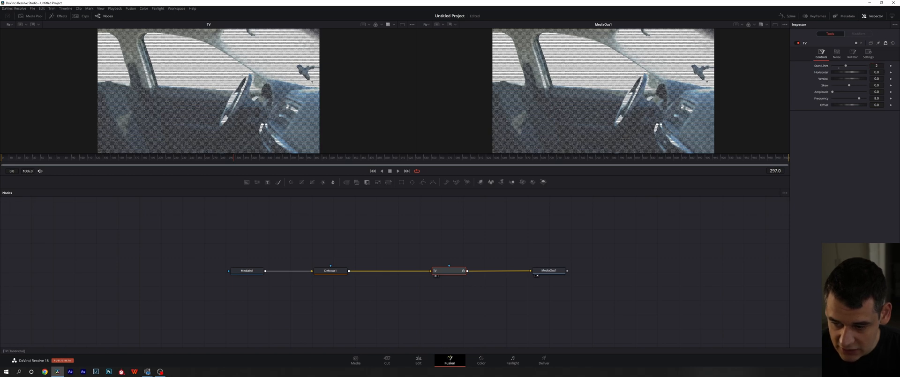
left_click(877, 73)
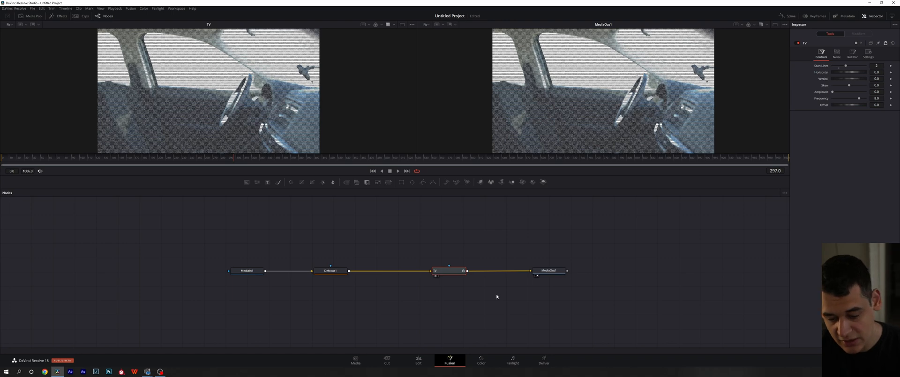
mouse_move(449, 271)
left_mouse_down()
mouse_move(629, 285)
mouse_move(441, 269)
mouse_move(356, 277)
mouse_move(437, 277)
mouse_move(440, 267)
mouse_move(523, 257)
mouse_move(453, 250)
mouse_move(545, 243)
mouse_move(448, 273)
left_mouse_up()
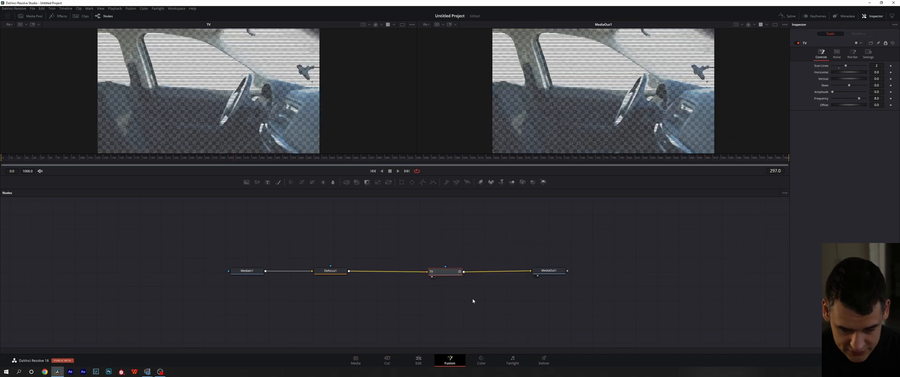